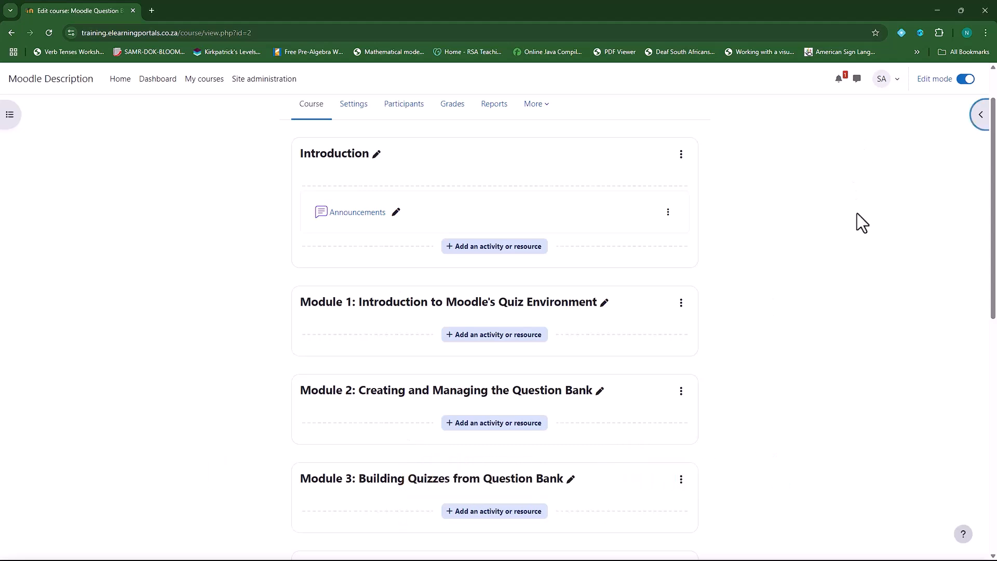
# Open the empty block drawer on the right edge of the course page
pyautogui.click(979, 115)
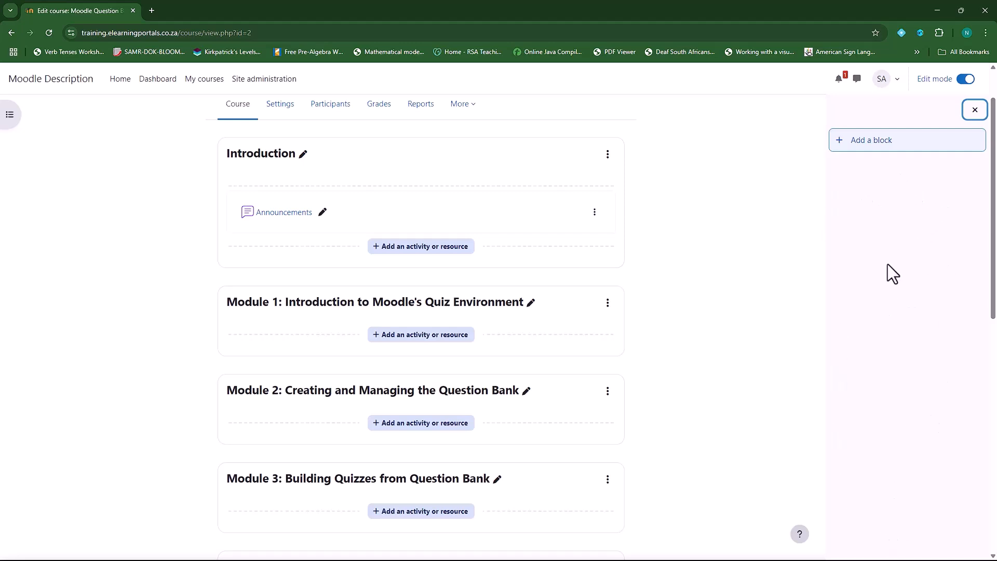
# Add a Calendar block to the course's block drawer
pyautogui.click(874, 141)
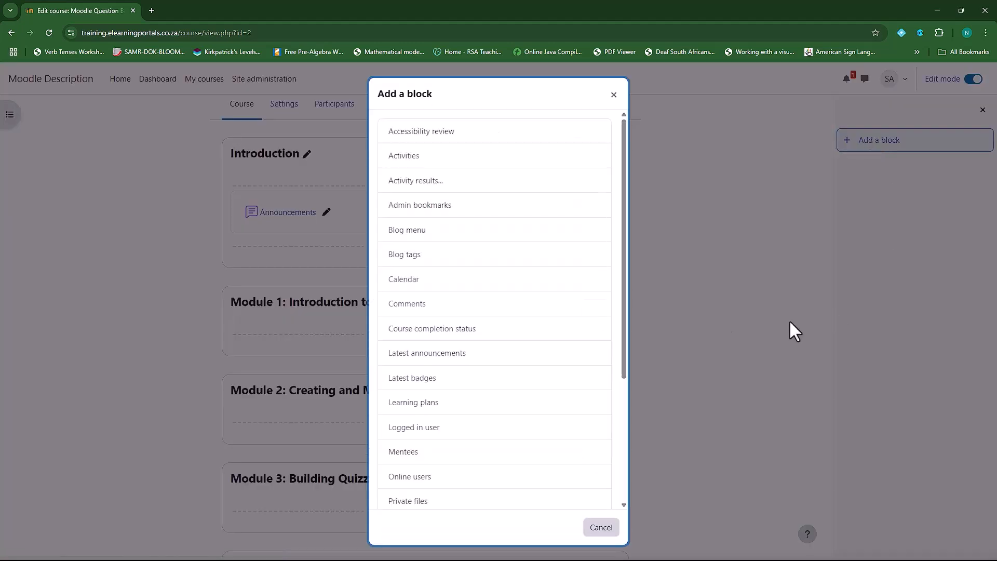
pyautogui.click(425, 286)
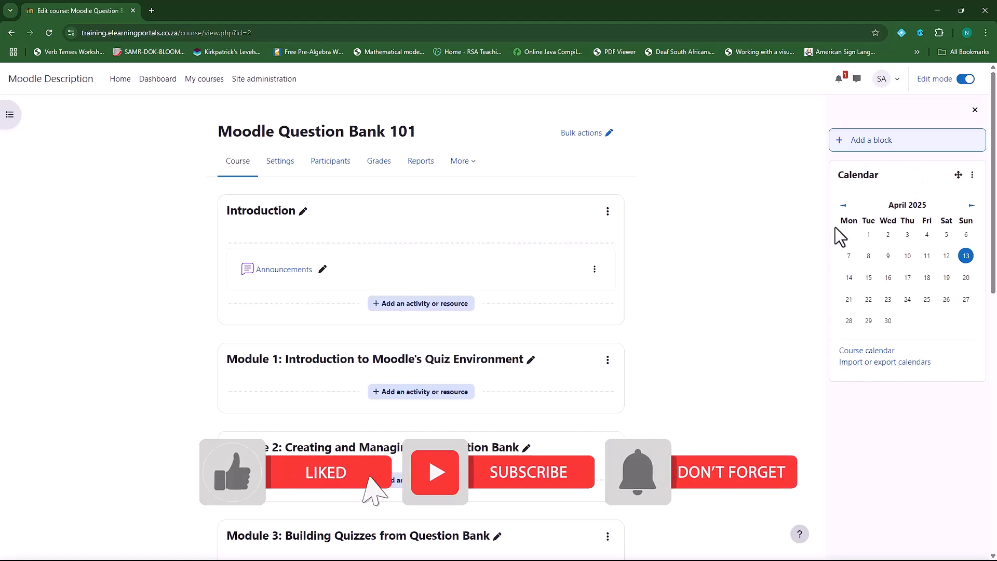
# Add a Latest badges block beneath the Calendar block in the drawer
pyautogui.click(871, 146)
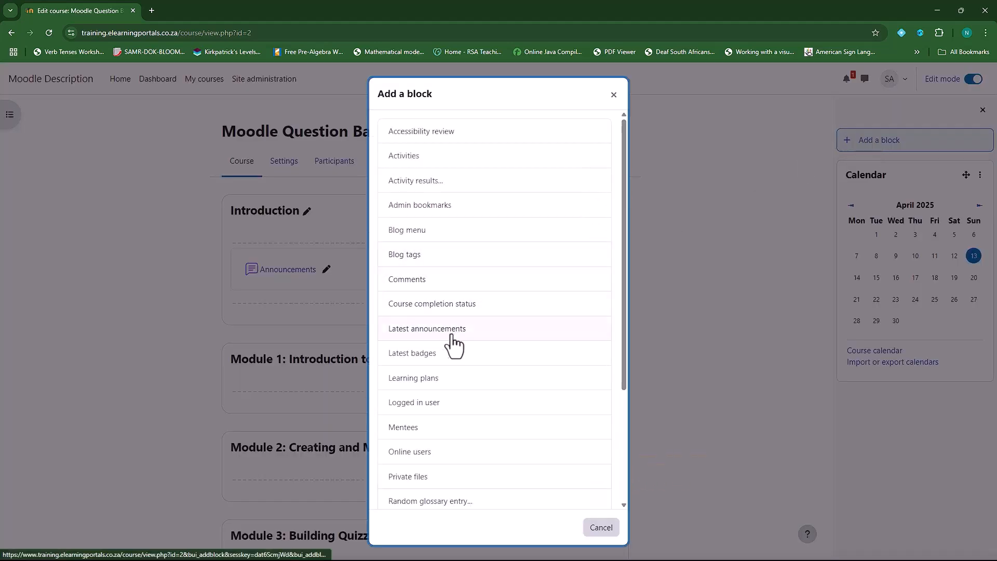
pyautogui.scroll(-1, 406, 312)
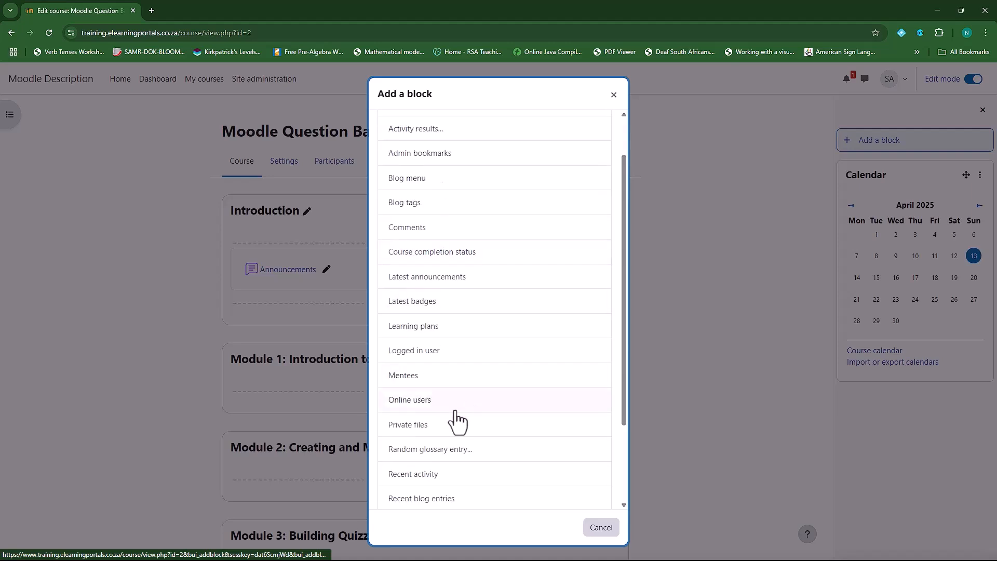
pyautogui.scroll(-1, 408, 382)
pyautogui.scroll(-1, 415, 364)
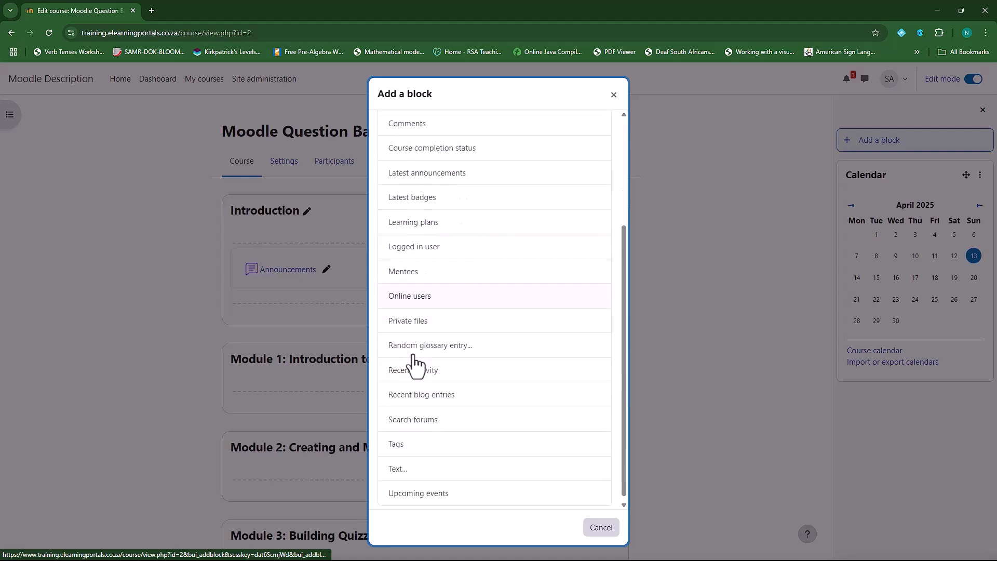
pyautogui.click(425, 207)
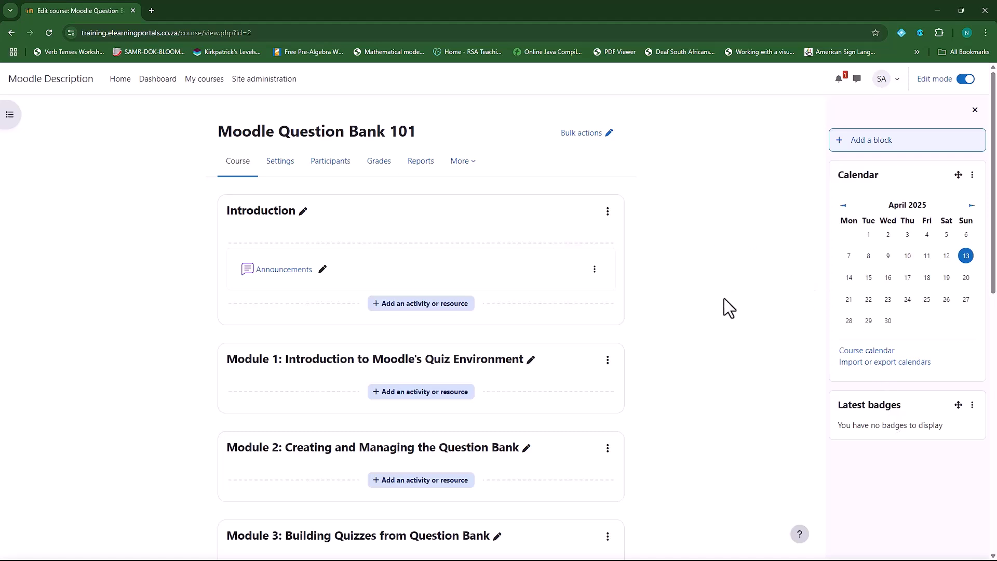
# Search Google for 'moodle' in a new tab and open the Moodle.org: Home result
pyautogui.click(152, 9)
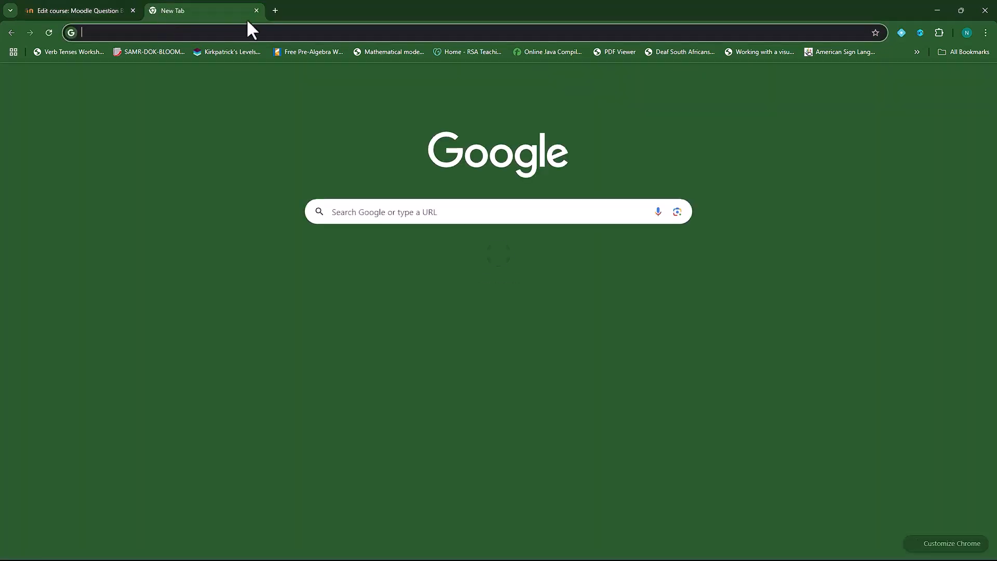
pyautogui.write('mood')
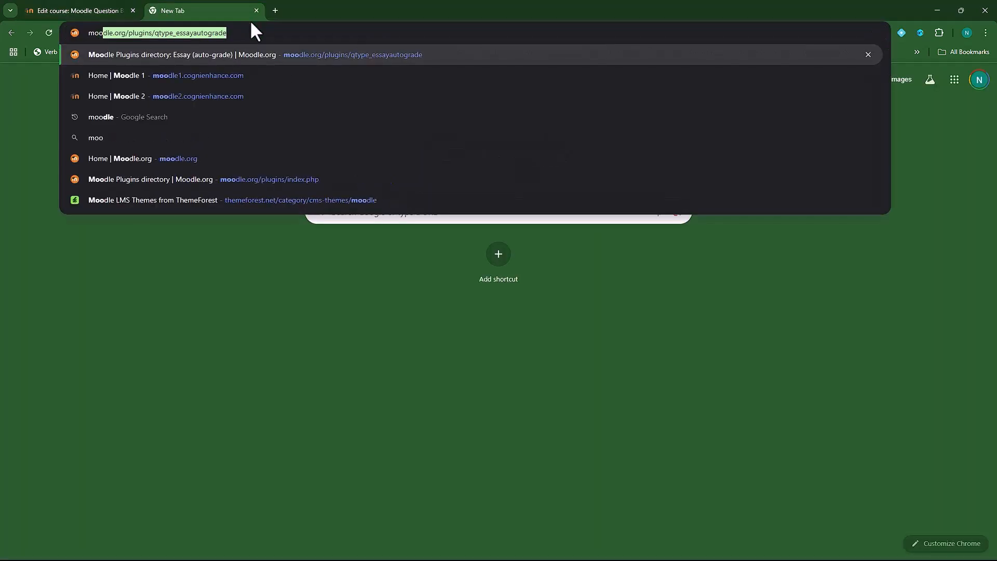
pyautogui.write('le')
pyautogui.press('Delete')
pyautogui.press('Return')
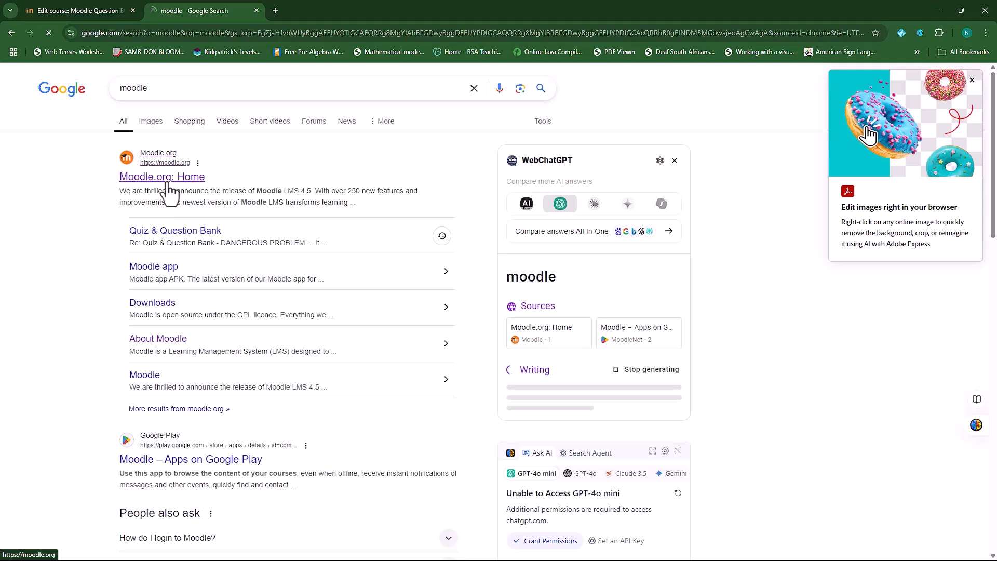
pyautogui.click(168, 182)
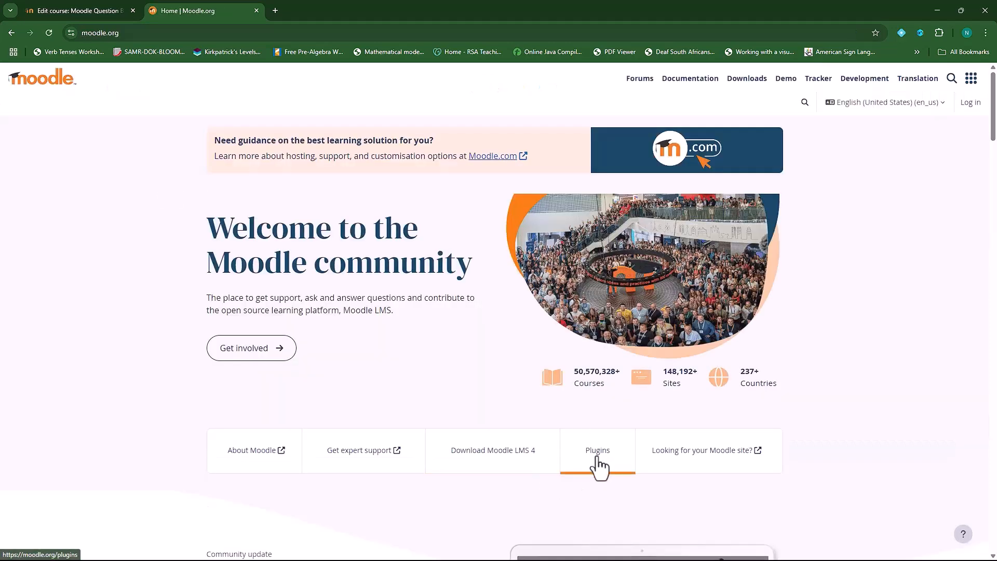
# Search the Moodle Plugins directory for 'completion' and open Completion Progress in a new tab
pyautogui.click(598, 459)
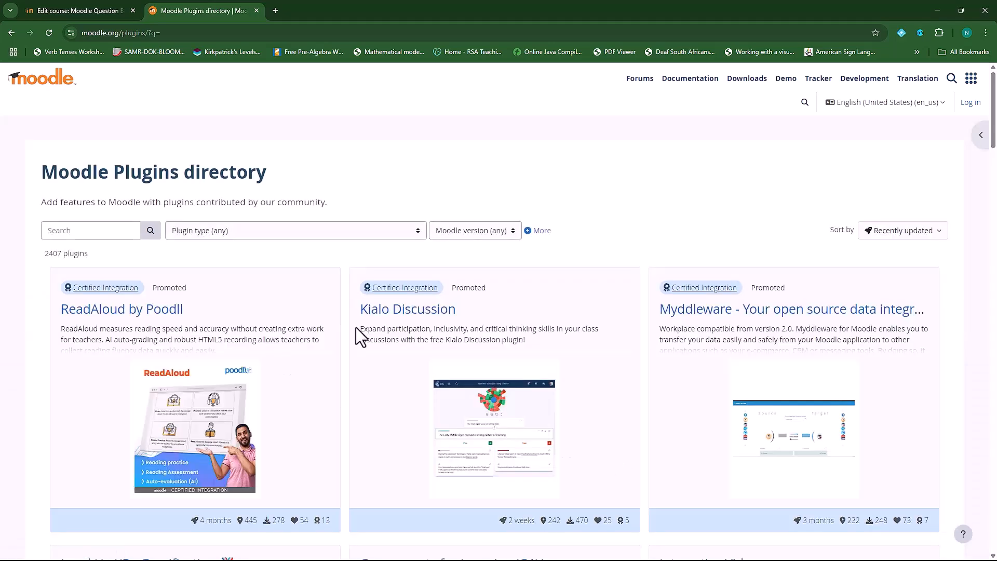
pyautogui.click(106, 231)
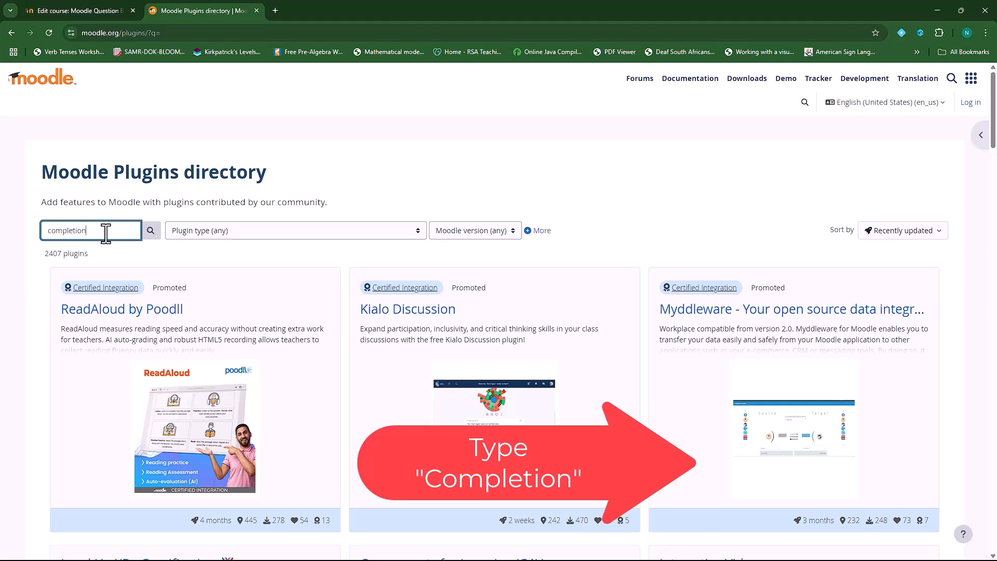
pyautogui.click(155, 235)
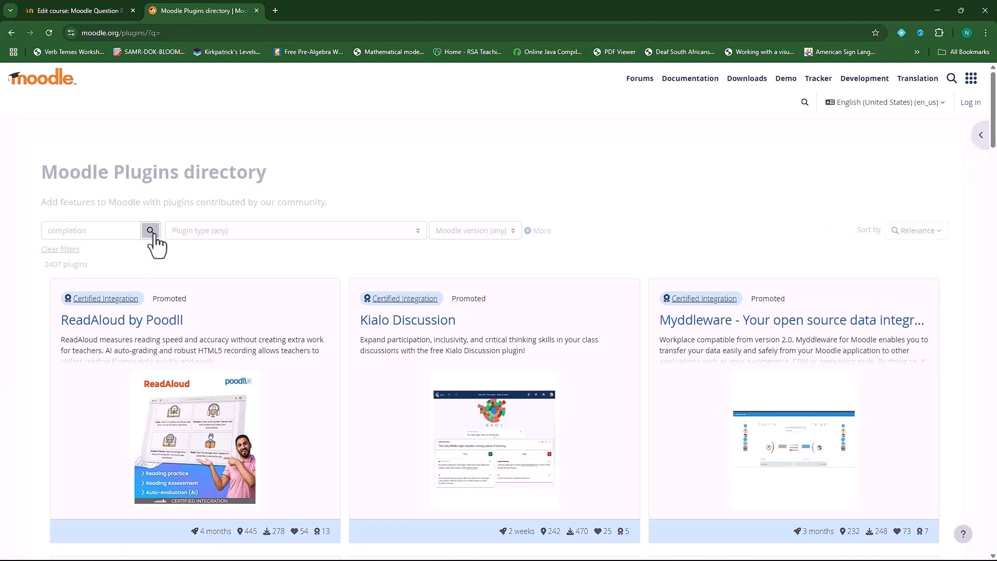
pyautogui.scroll(-3, 250, 398)
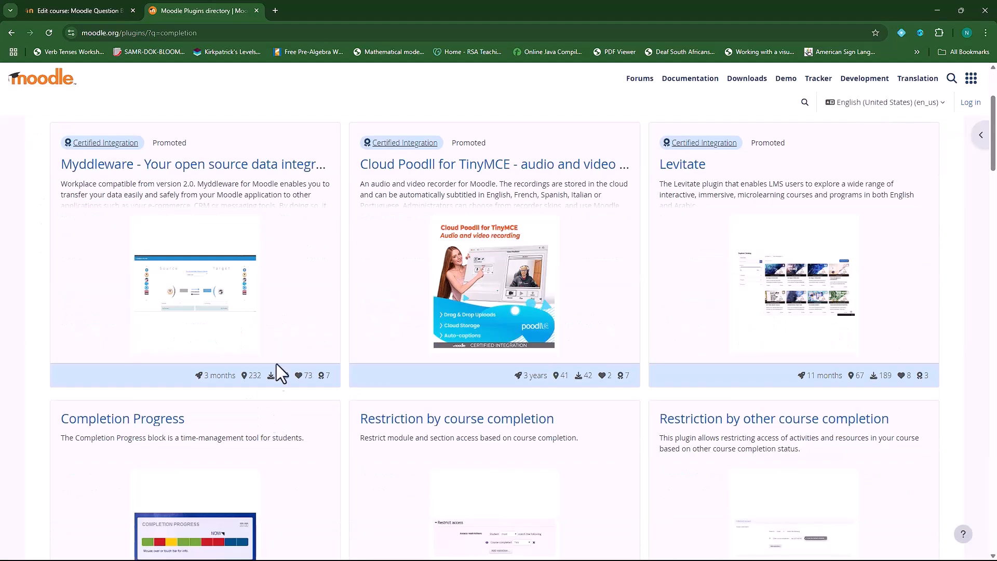
pyautogui.scroll(-2, 280, 311)
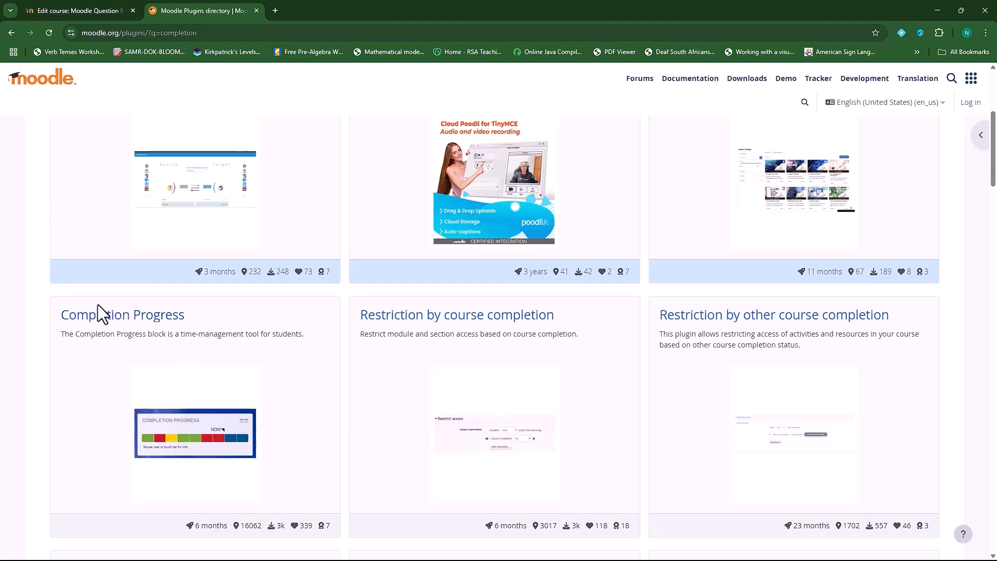
pyautogui.rightClick(139, 319)
pyautogui.click(177, 334)
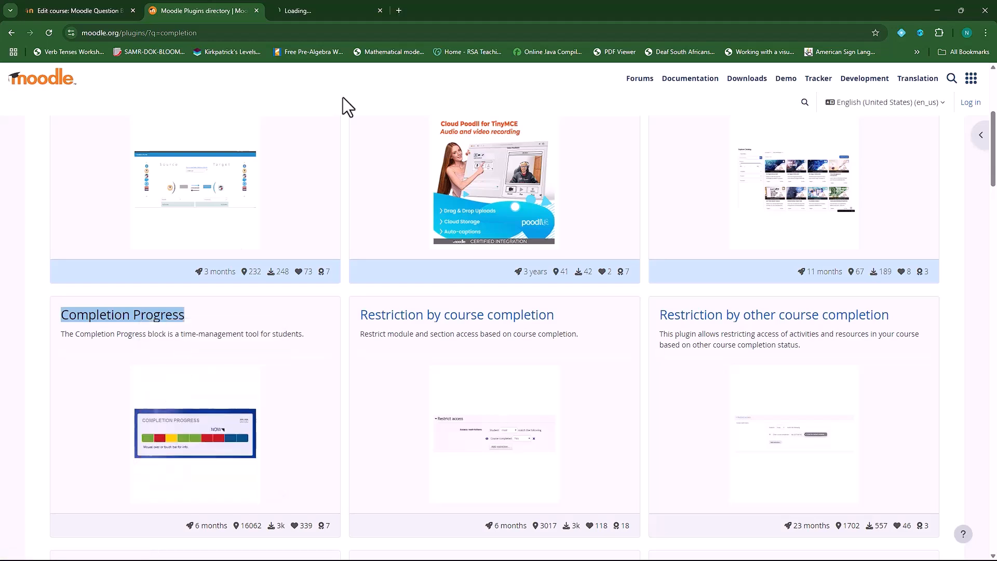
# Download block_completion_progress_moodle45_2024100800.zip, the Moodle 4.5 version, then return to the course tab
pyautogui.click(314, 8)
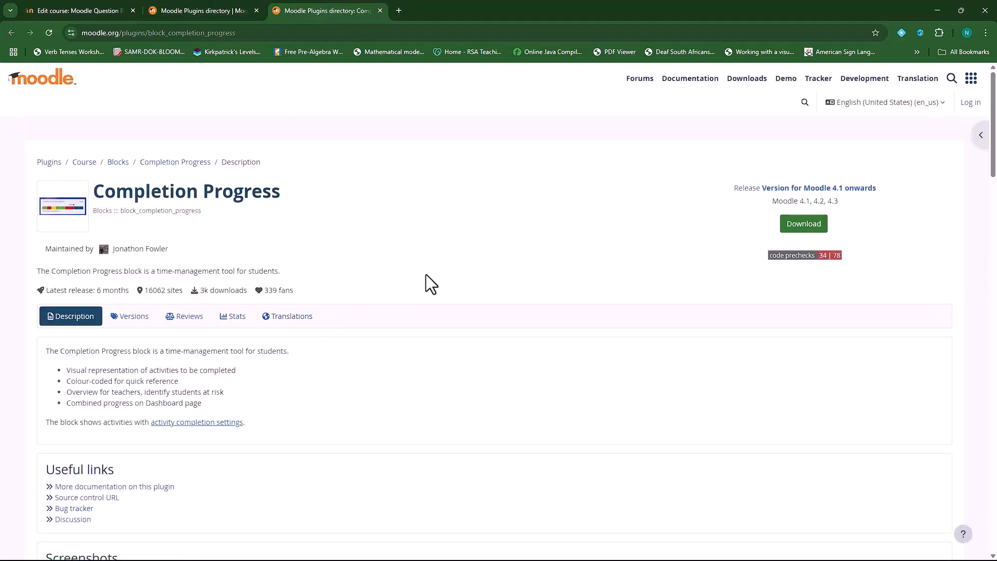
pyautogui.click(136, 319)
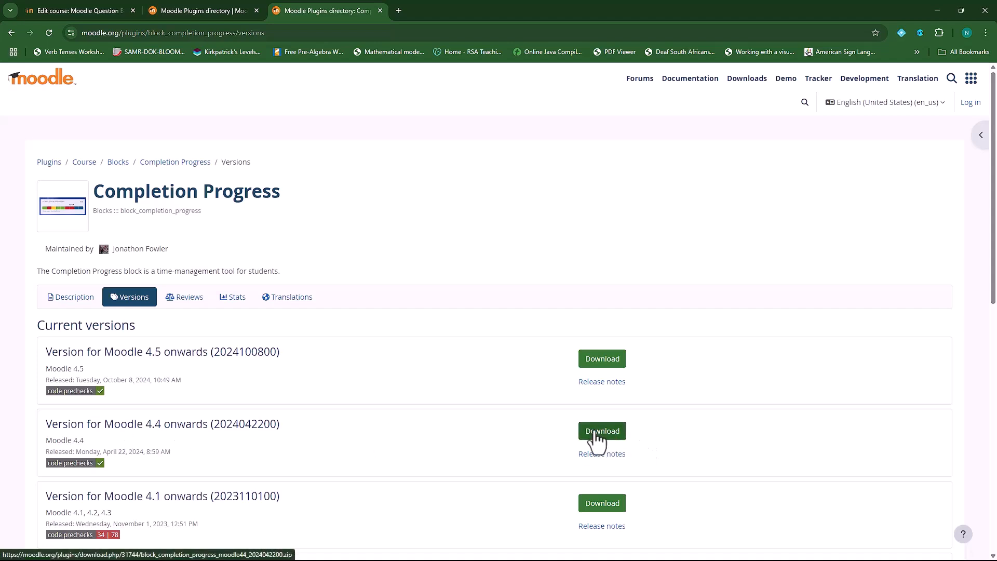
pyautogui.click(603, 363)
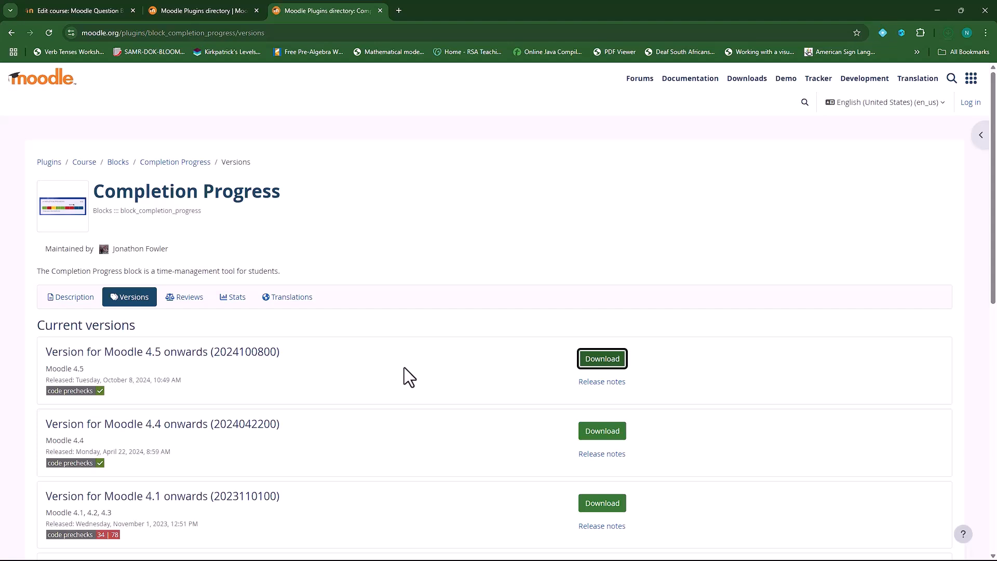
pyautogui.moveTo(869, 62)
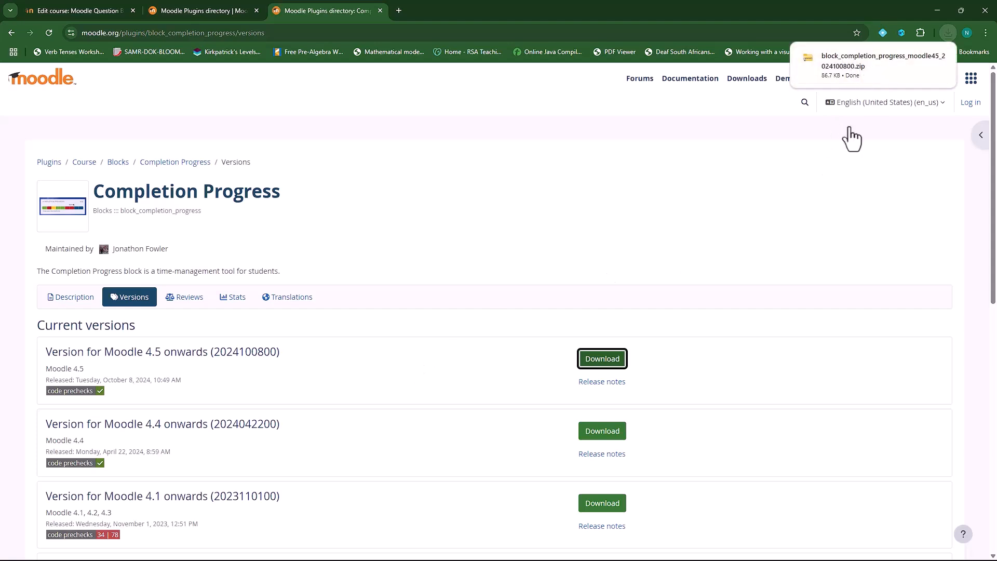
pyautogui.click(92, 10)
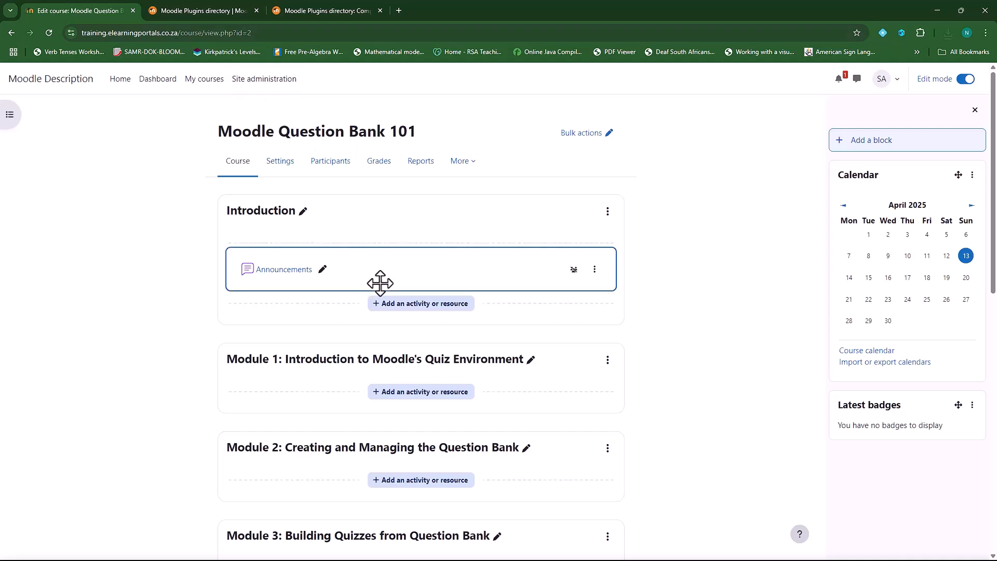
# Open Site administration in a new tab and go to Plugins > Install plugins
pyautogui.rightClick(262, 83)
pyautogui.click(291, 91)
pyautogui.click(167, 5)
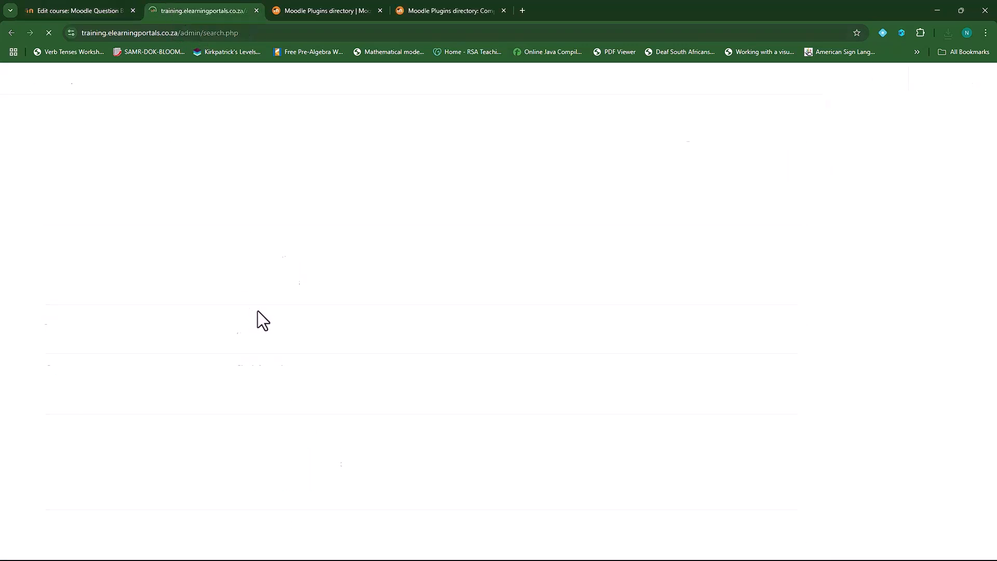
pyautogui.click(224, 163)
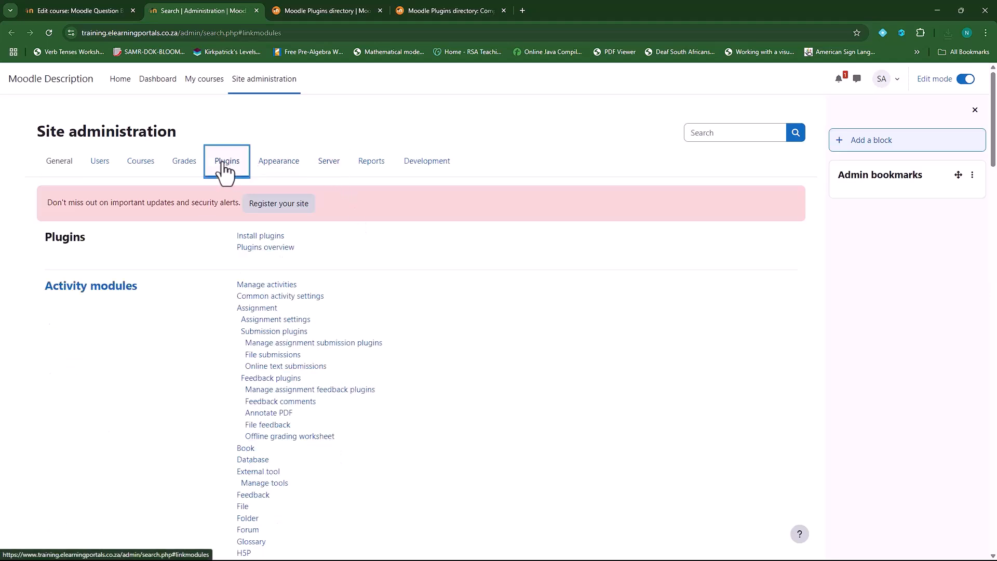
pyautogui.click(270, 237)
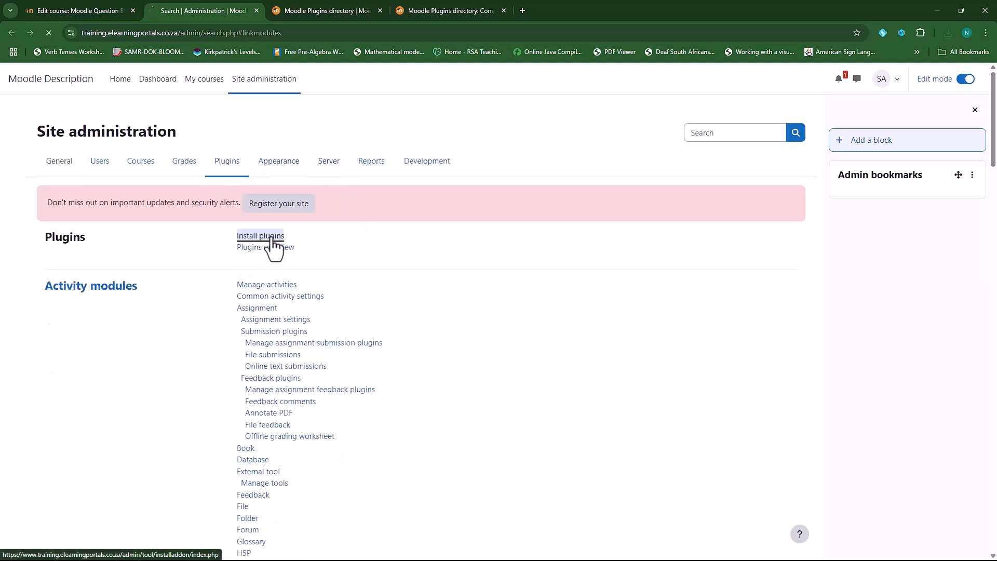
# Upload block_completion_progress_moodle45_2024100800.zip as the plugin's ZIP package
pyautogui.click(268, 287)
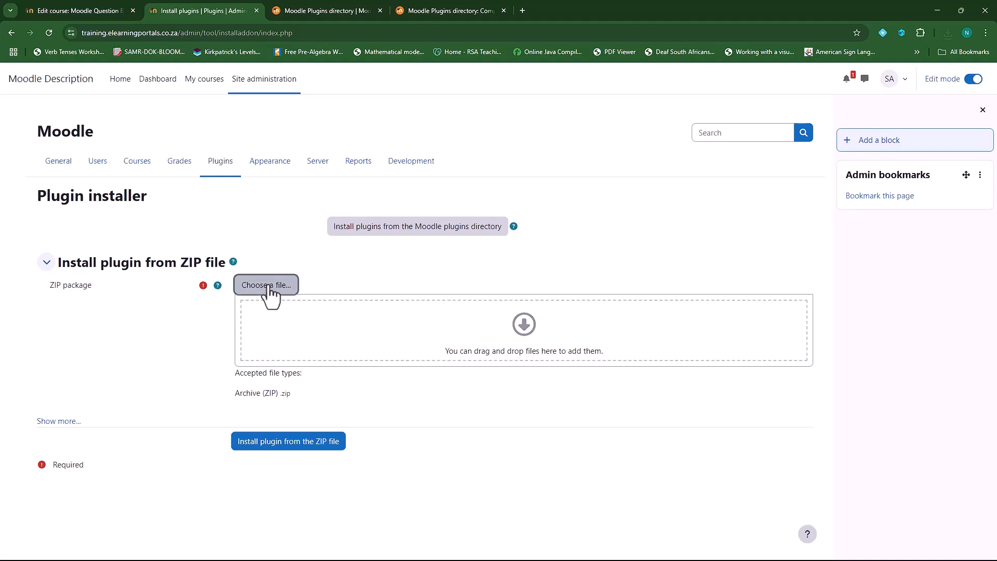
pyautogui.click(441, 279)
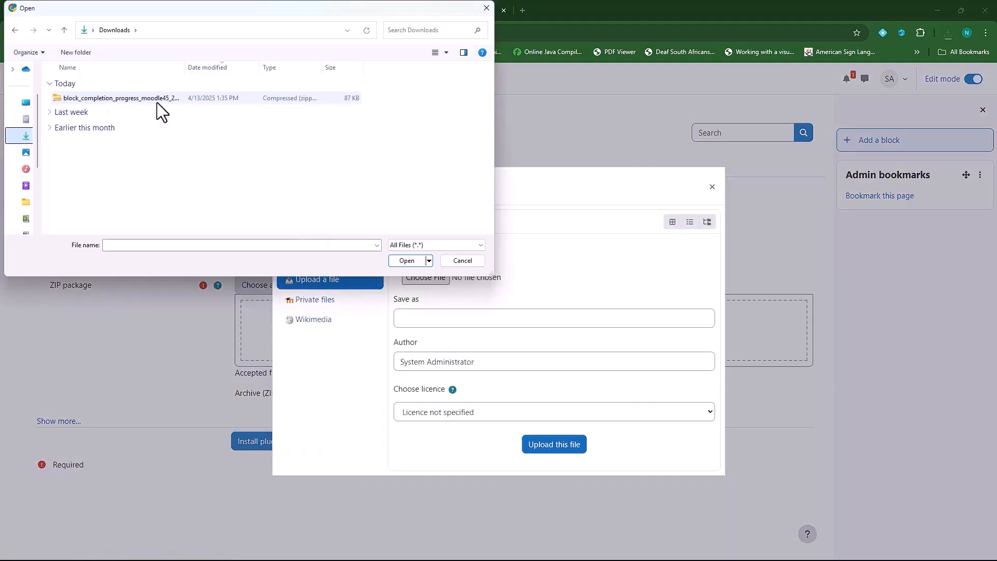
pyautogui.click(127, 104)
pyautogui.click(399, 262)
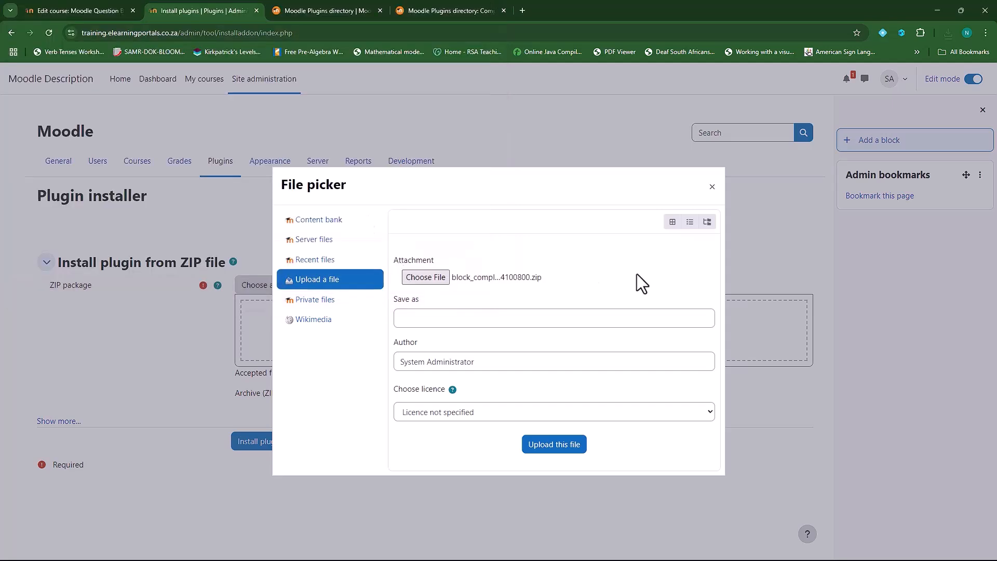
pyautogui.click(561, 446)
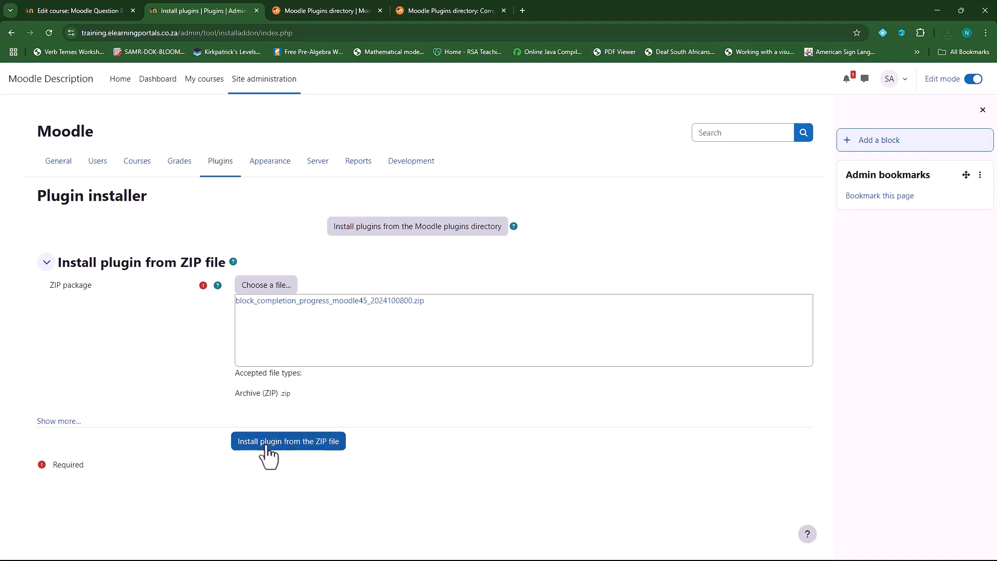
# Pass validation and server checks, then upgrade the Moodle database to install Completion Progress
pyautogui.click(309, 450)
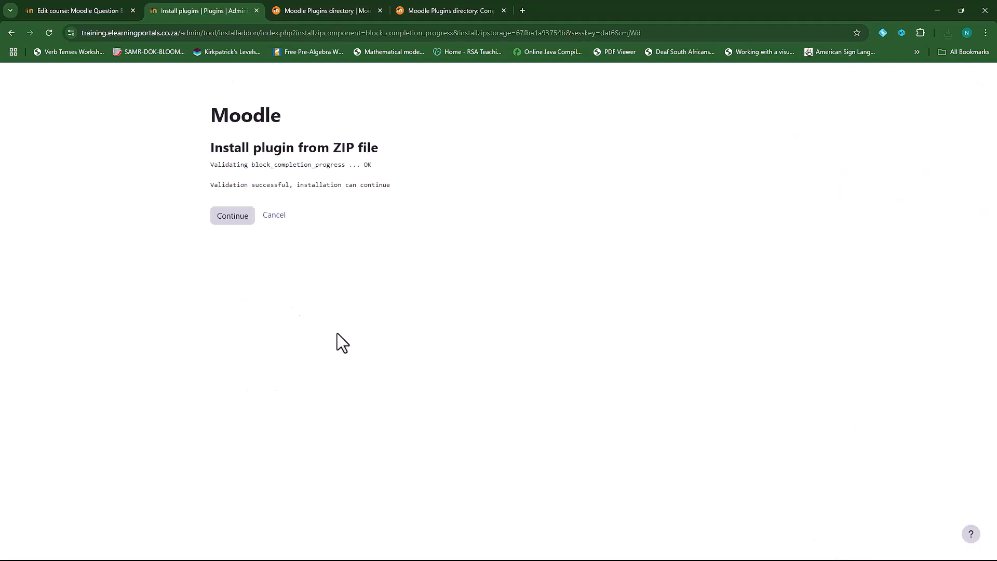
pyautogui.click(226, 218)
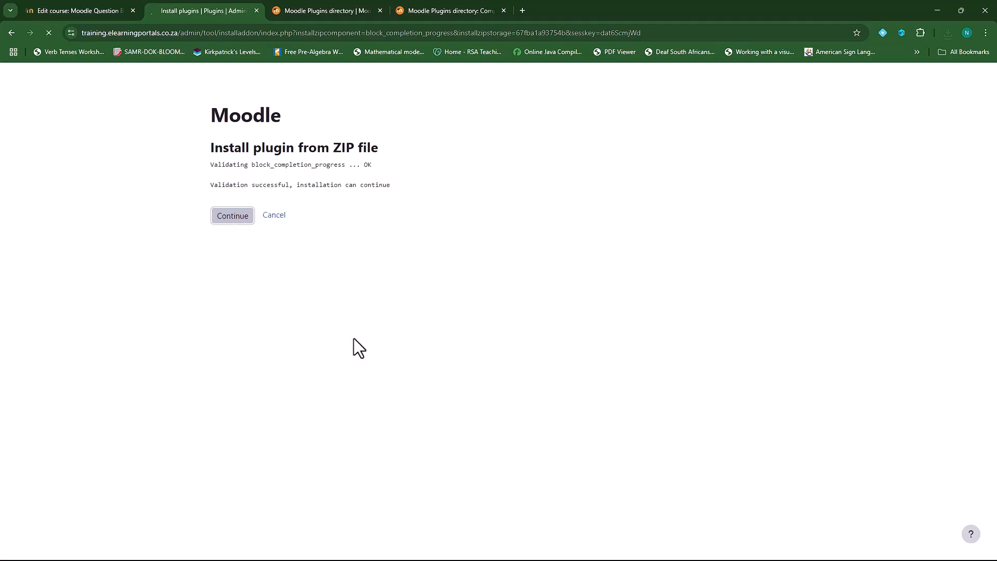
pyautogui.scroll(-5, 498, 352)
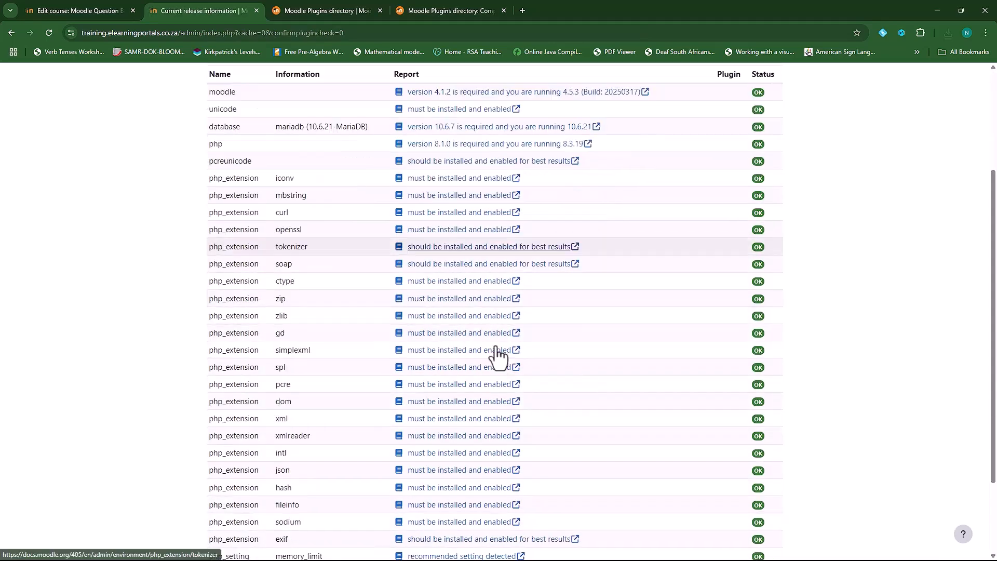
pyautogui.scroll(3, 499, 354)
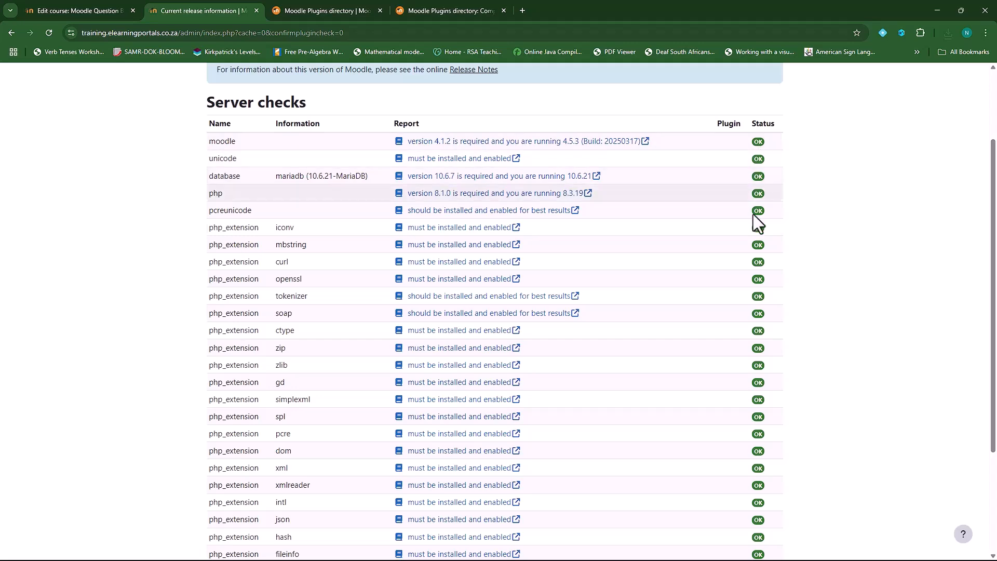
pyautogui.scroll(-1, 758, 420)
pyautogui.scroll(-2, 759, 421)
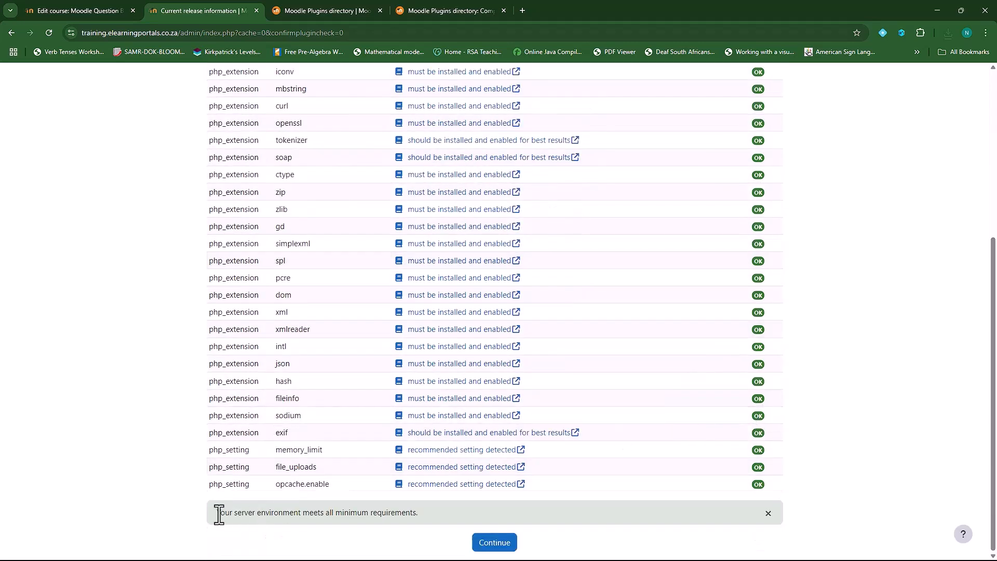
pyautogui.moveTo(214, 514); pyautogui.dragTo(393, 519)
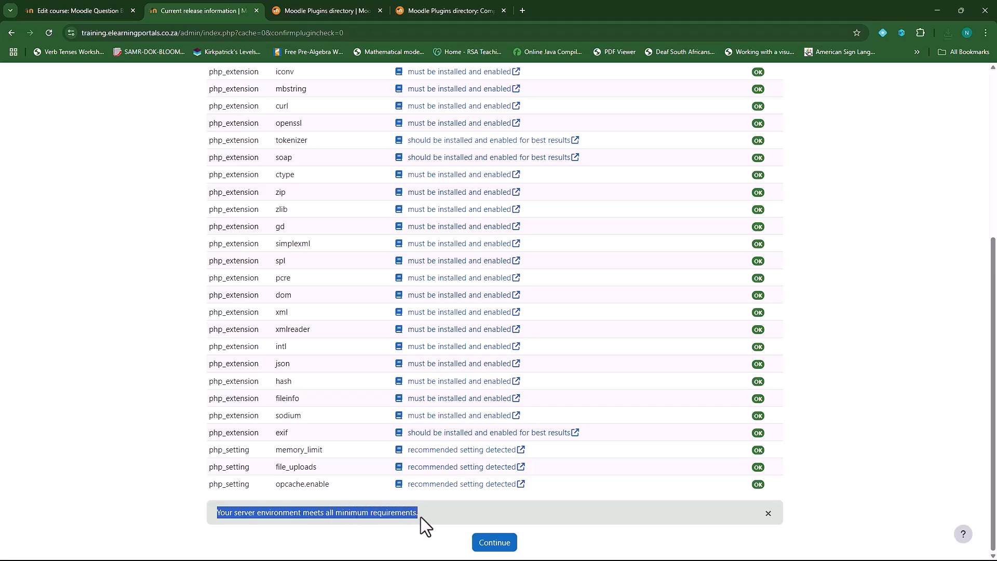
pyautogui.click(494, 542)
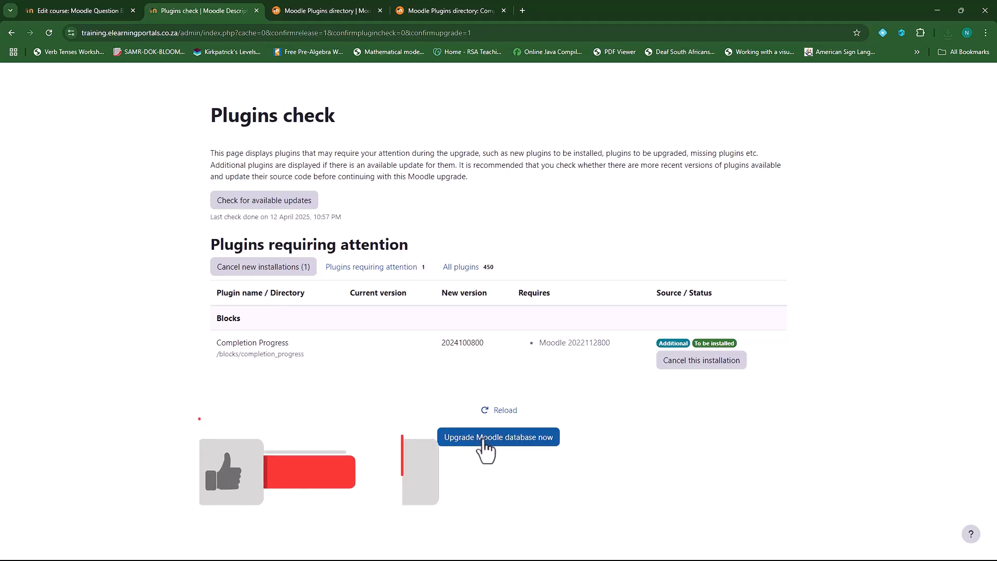
pyautogui.click(485, 445)
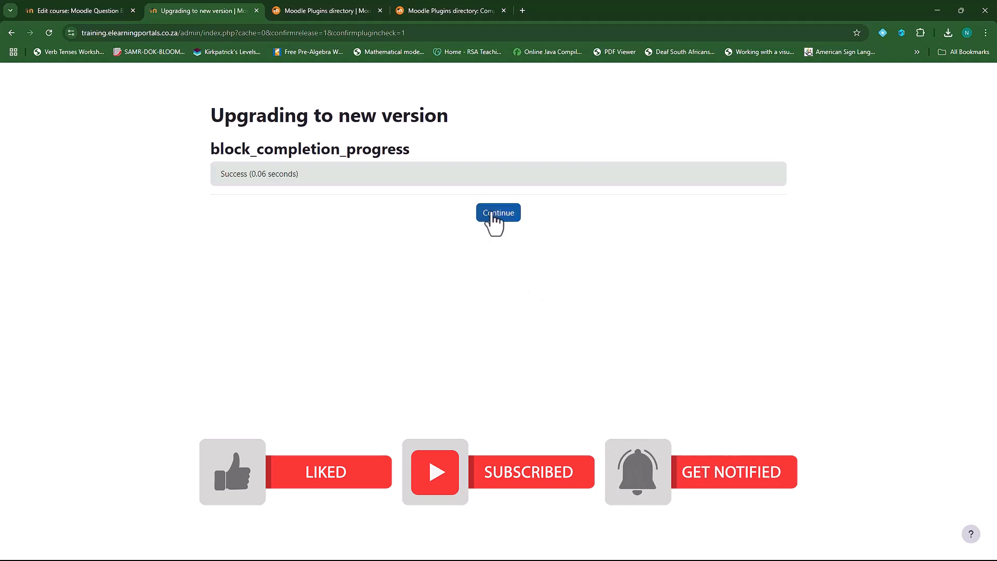
pyautogui.click(493, 214)
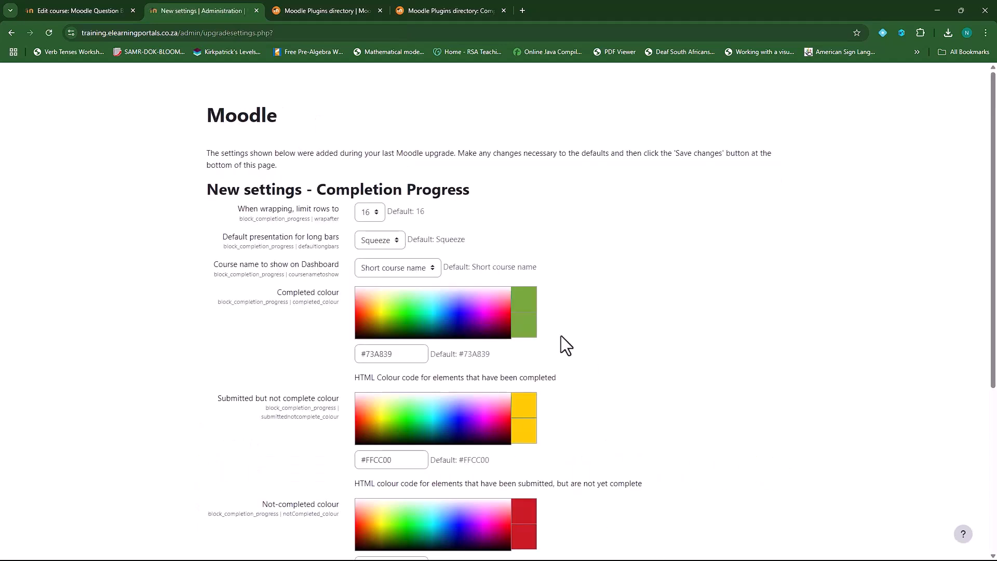
# Save the Completion Progress defaults and close the administration tab to return to the course
pyautogui.scroll(-5, 584, 362)
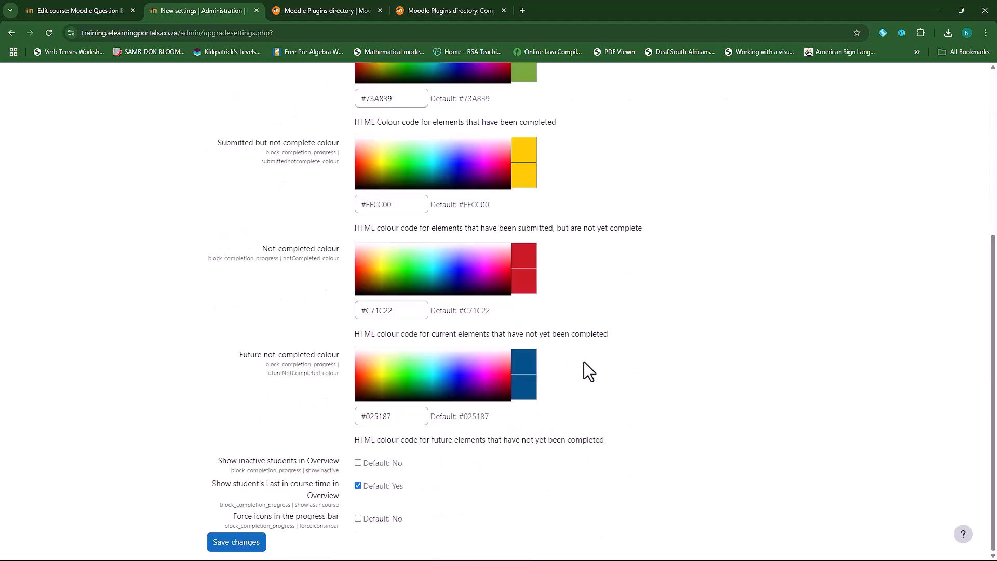
pyautogui.click(237, 543)
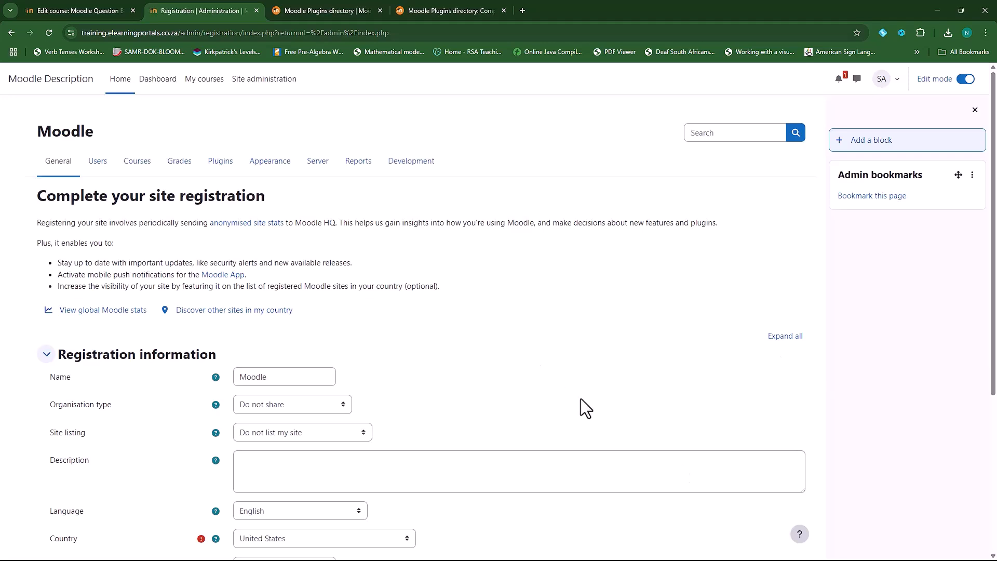
pyautogui.click(257, 10)
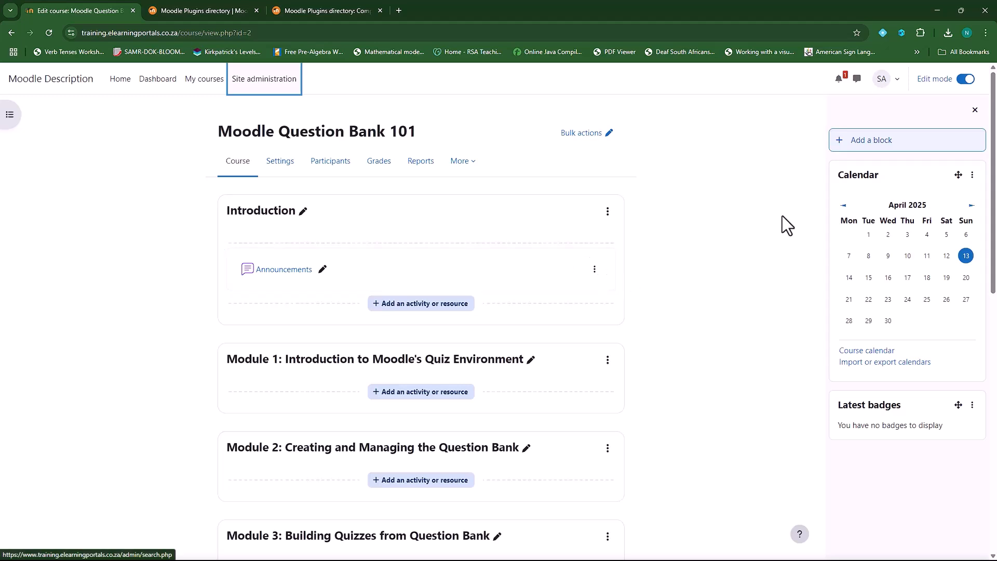
# Add a Completion Progress block below Latest badges in the course drawer
pyautogui.click(878, 145)
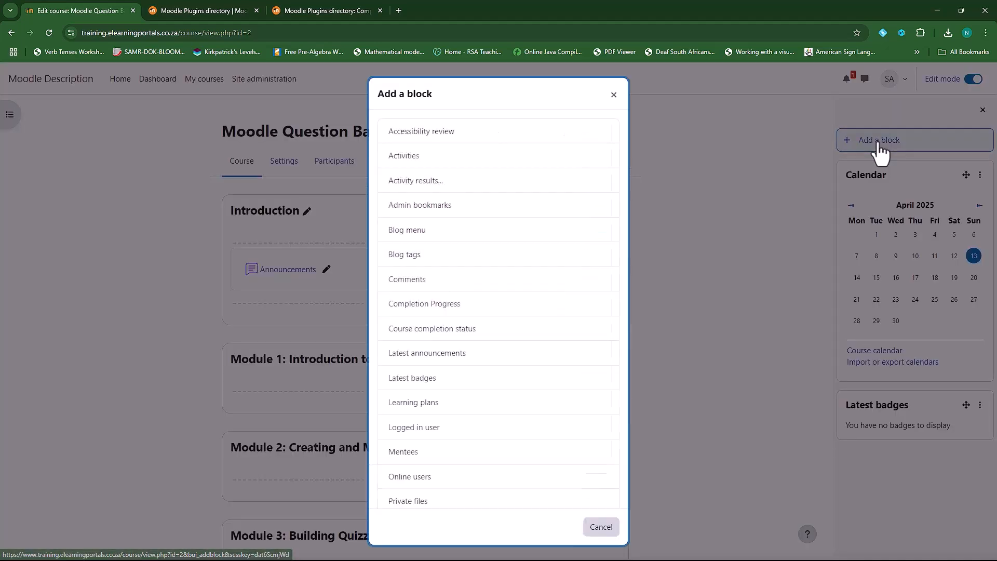
pyautogui.click(419, 307)
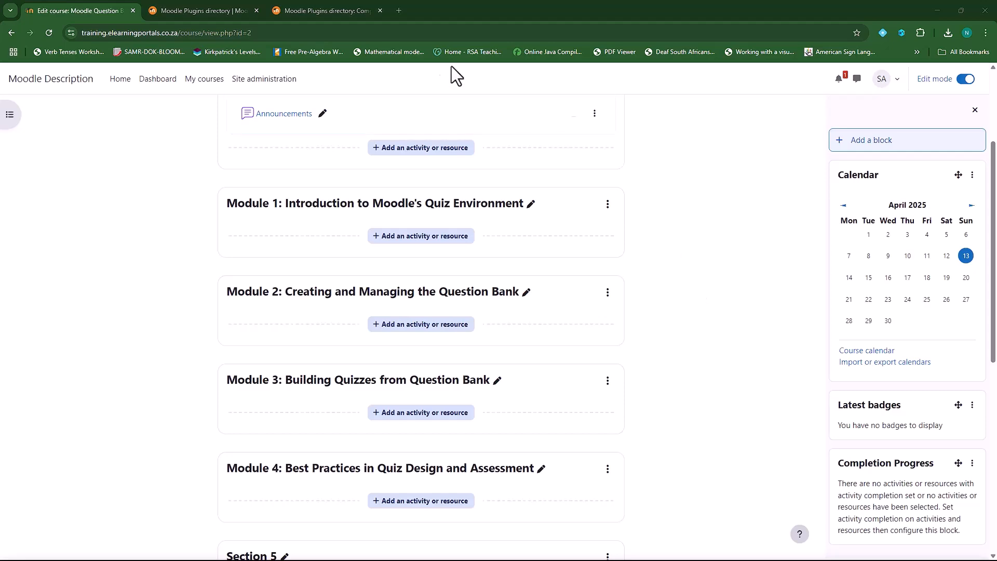
# Close the Completion Progress page, search the directory for 'auto attendance', and open Auto Attendance Block in a new tab
pyautogui.click(381, 10)
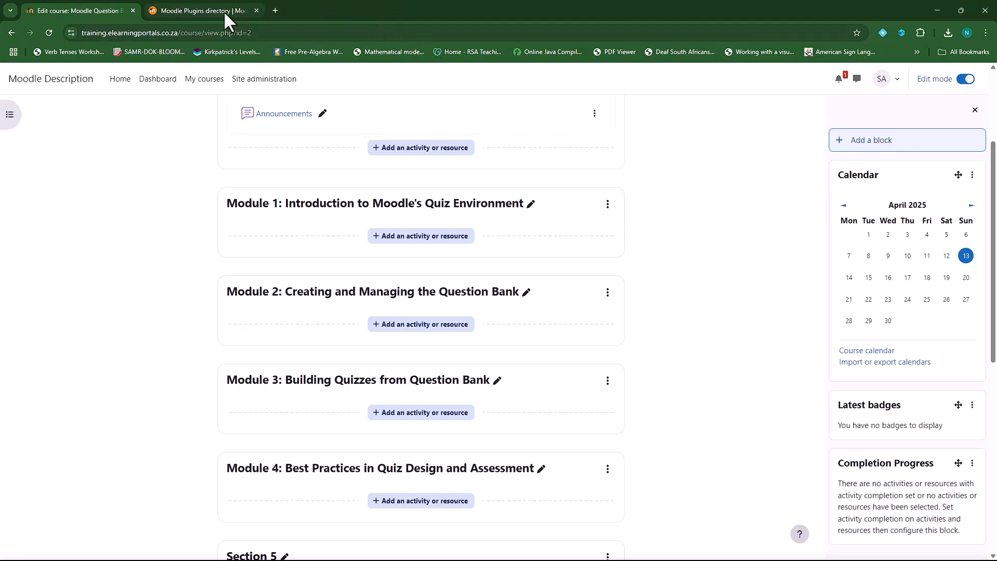
pyautogui.click(215, 9)
pyautogui.scroll(5, 236, 278)
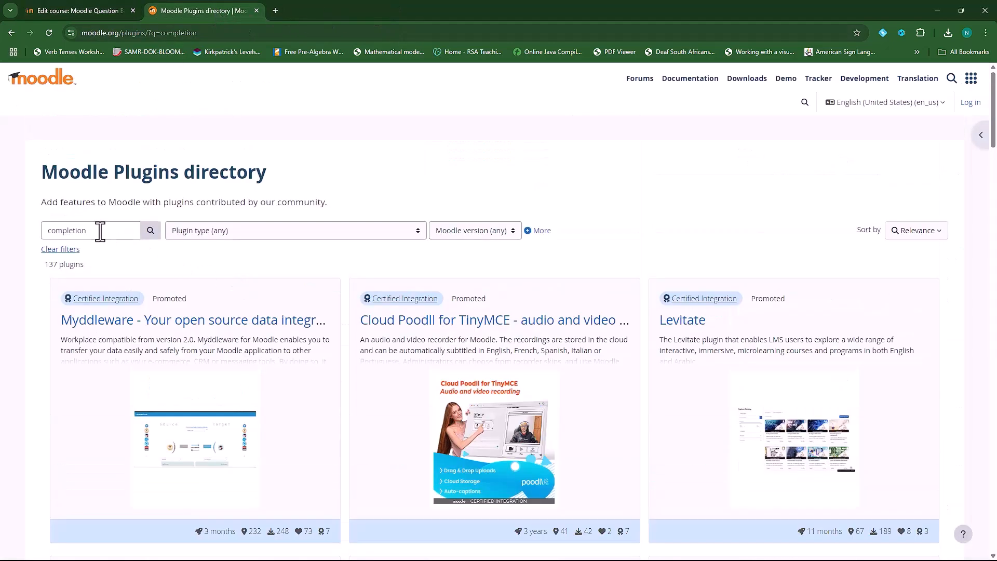
pyautogui.moveTo(99, 230); pyautogui.dragTo(45, 231)
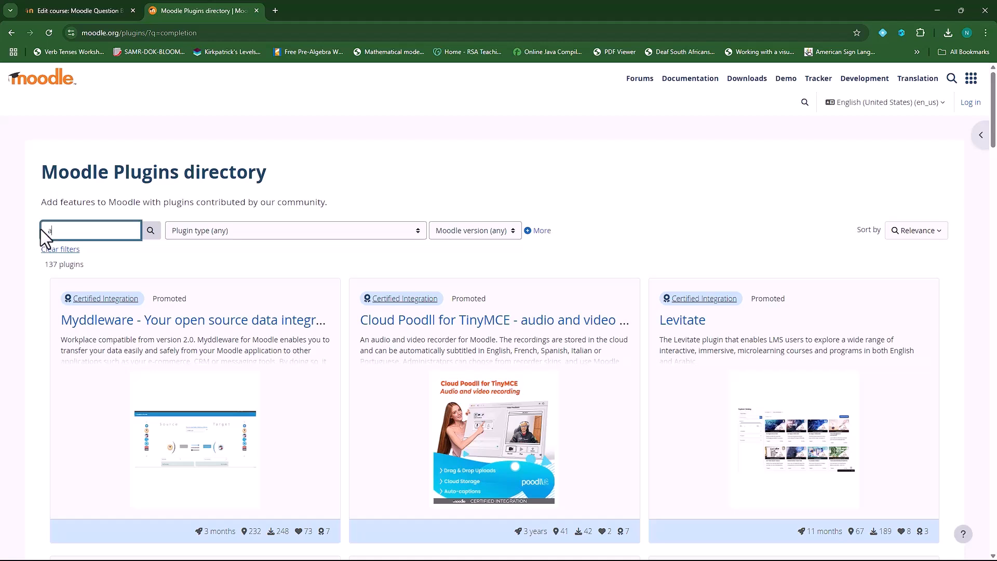
pyautogui.write('auto attendance')
pyautogui.click(150, 237)
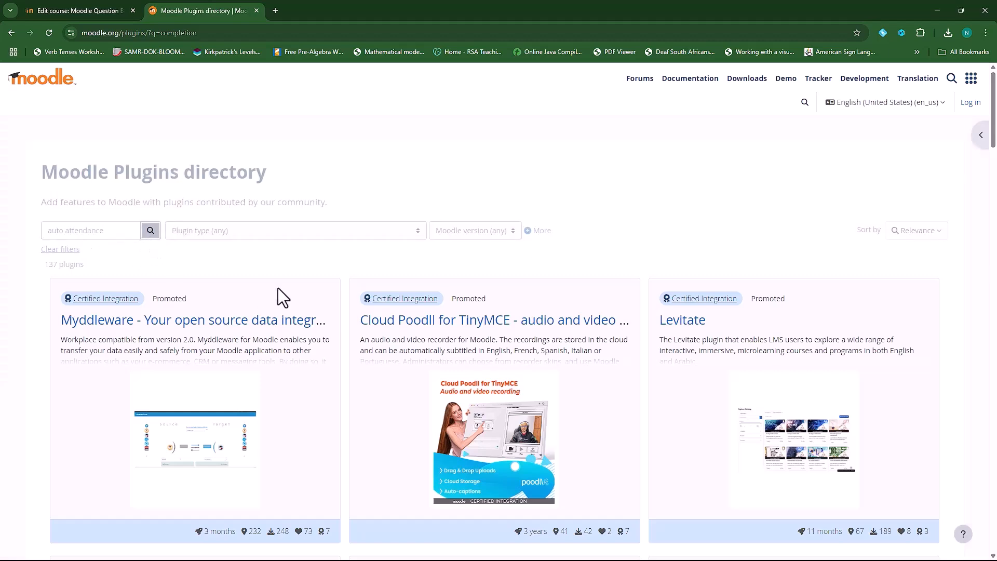
pyautogui.scroll(-6, 284, 393)
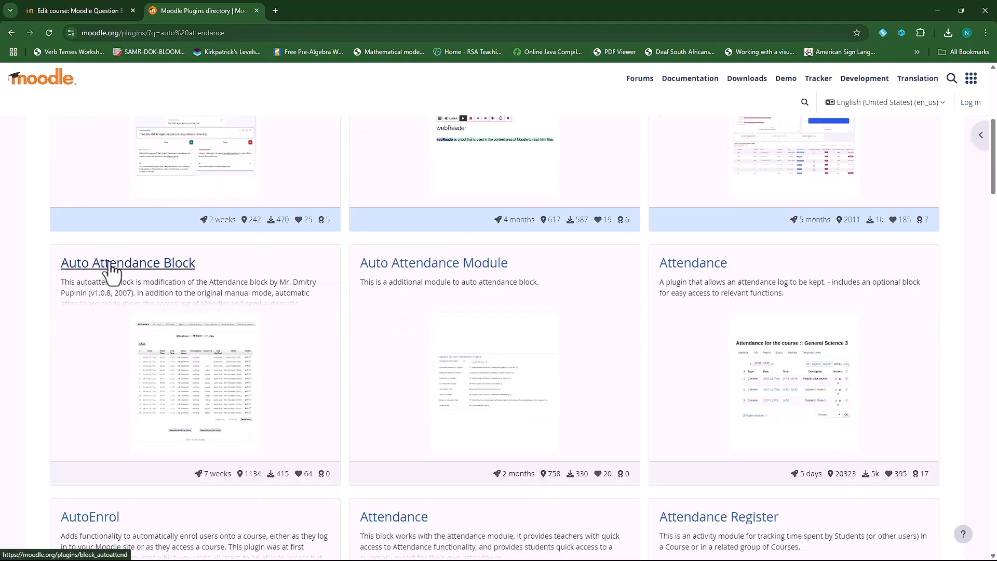
pyautogui.rightClick(111, 263)
pyautogui.click(126, 271)
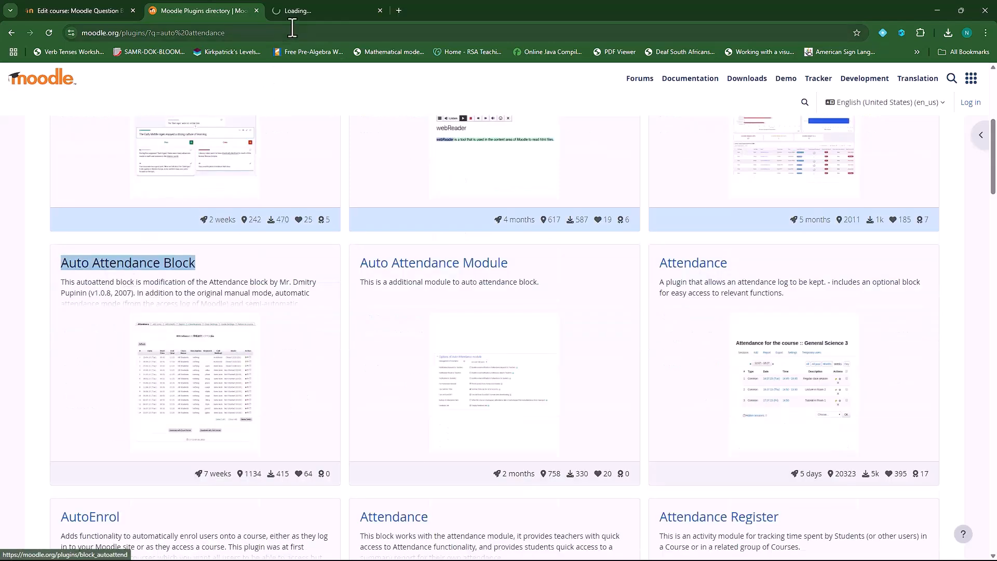
# Download block_autoattend_moodle45_2025022500.zip from the Auto Attendance Block Versions page
pyautogui.click(317, 8)
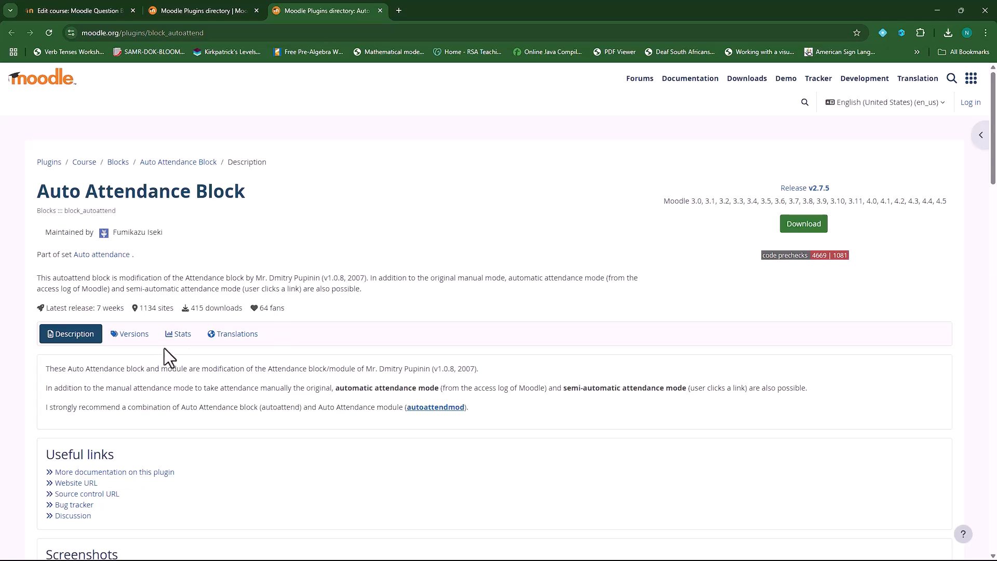
pyautogui.click(130, 334)
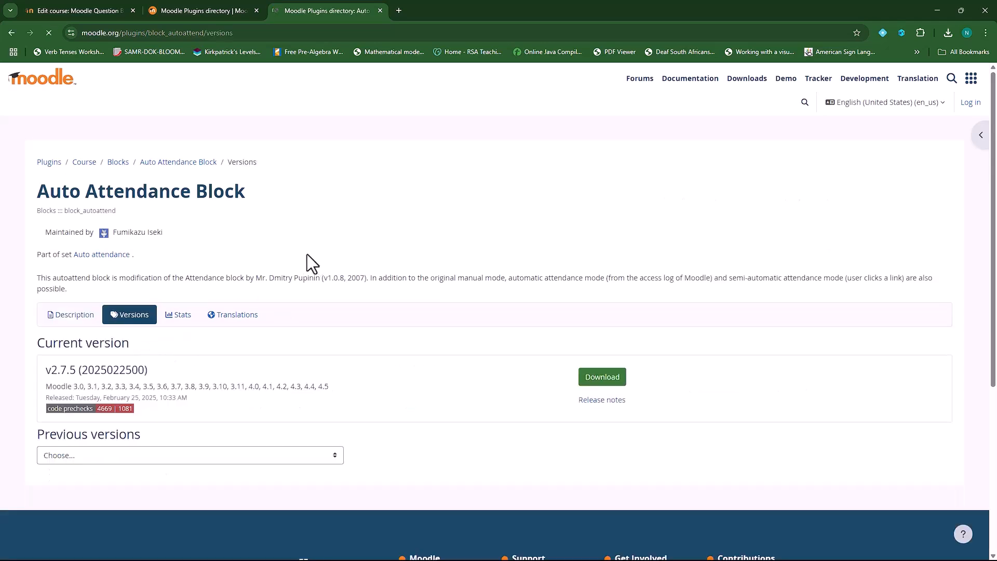
pyautogui.click(618, 381)
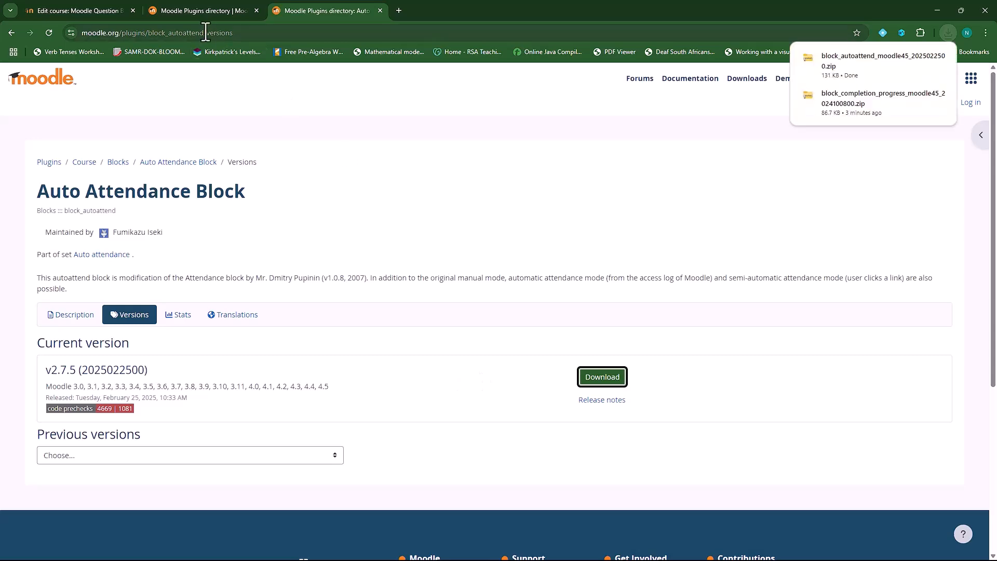
pyautogui.click(78, 10)
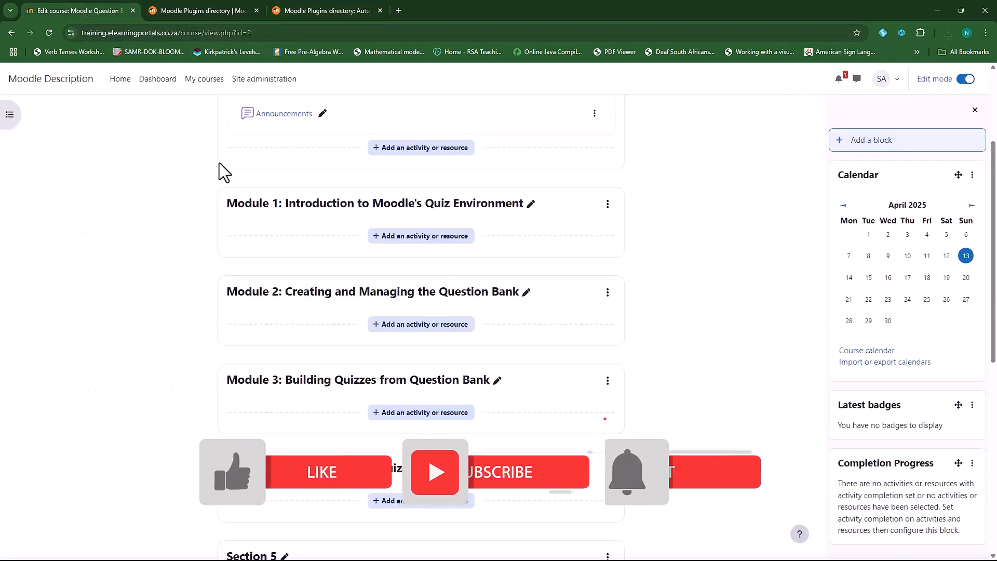
# Open Site administration in a new tab and go to Plugins > Install plugins
pyautogui.rightClick(253, 81)
pyautogui.click(275, 88)
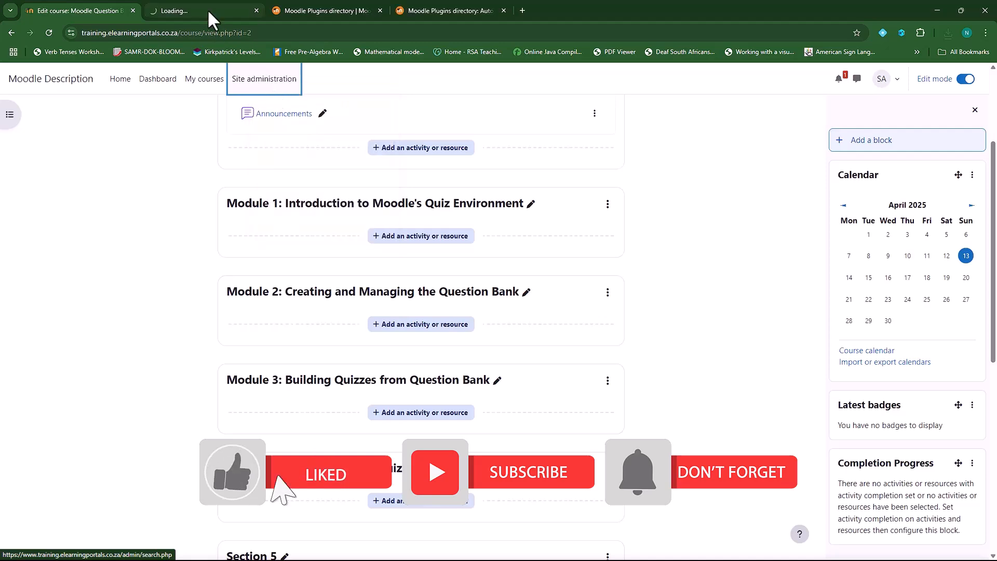
pyautogui.click(207, 11)
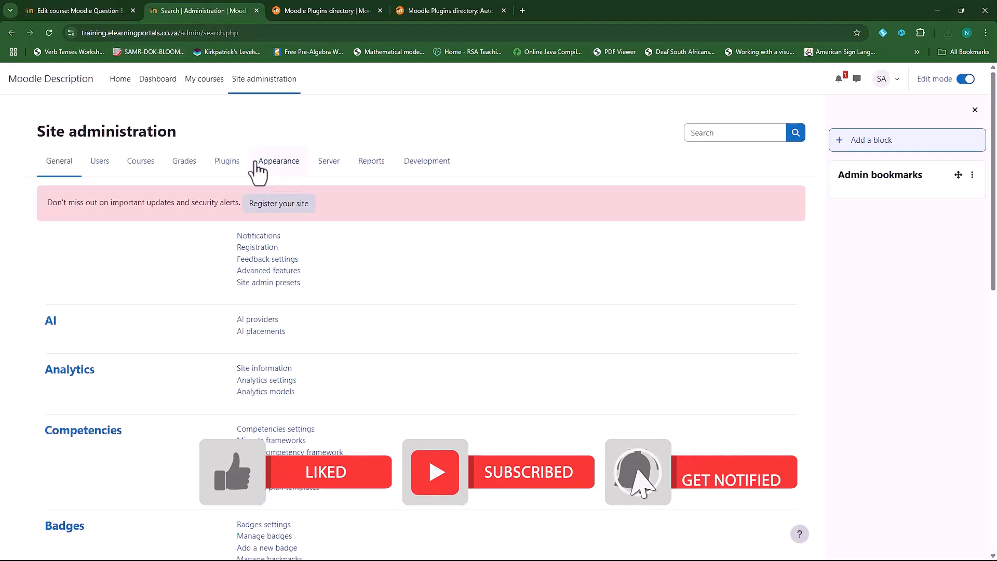
pyautogui.click(227, 161)
pyautogui.click(261, 236)
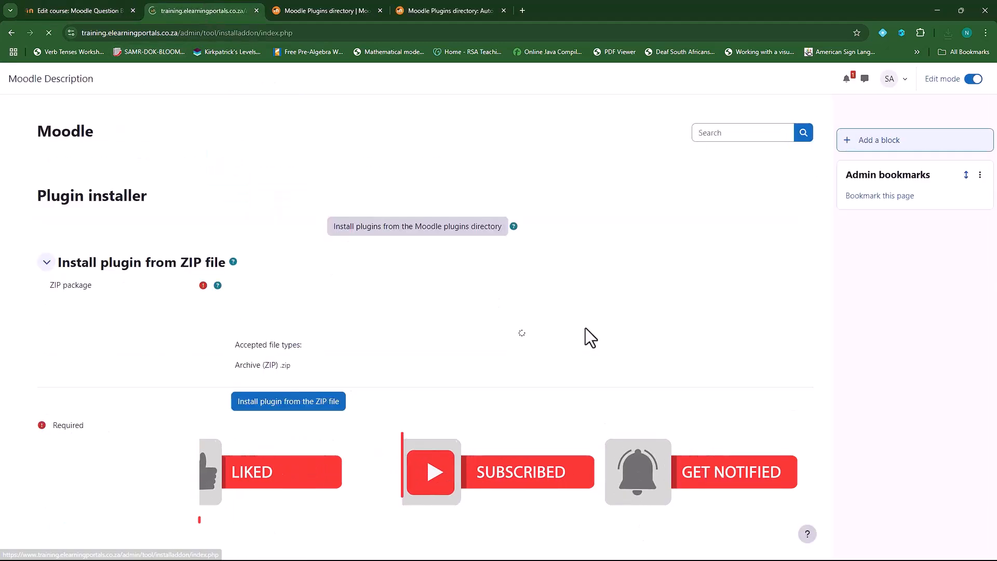
# Upload the downloaded block_autoattend zip and install the plugin from the ZIP file
pyautogui.click(281, 291)
pyautogui.click(427, 278)
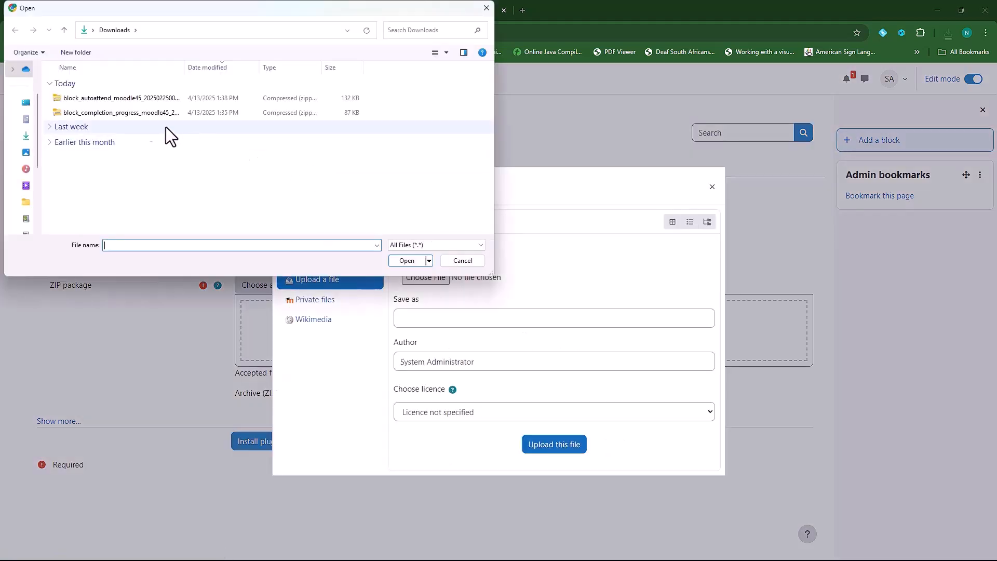
pyautogui.click(113, 99)
pyautogui.click(407, 265)
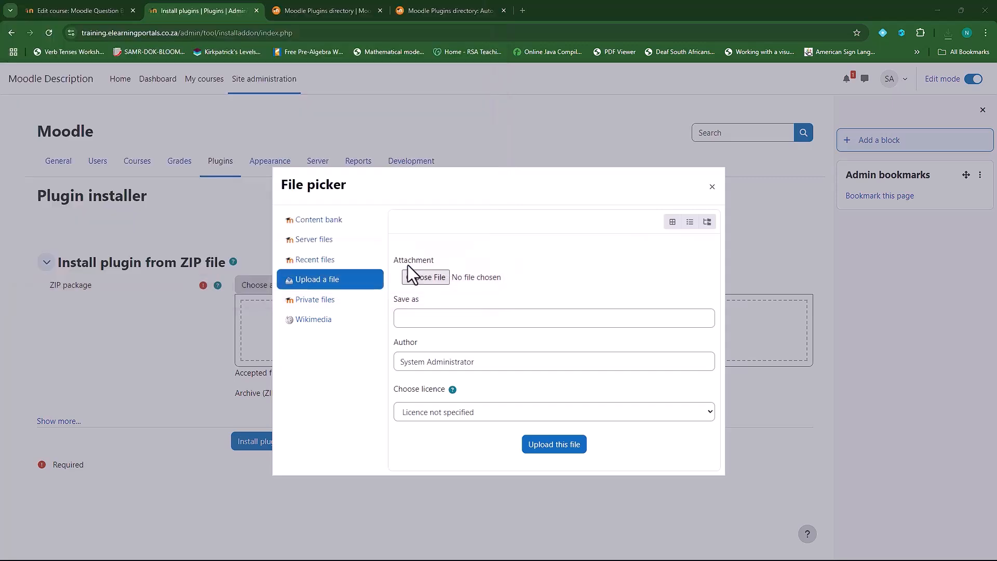
pyautogui.click(562, 446)
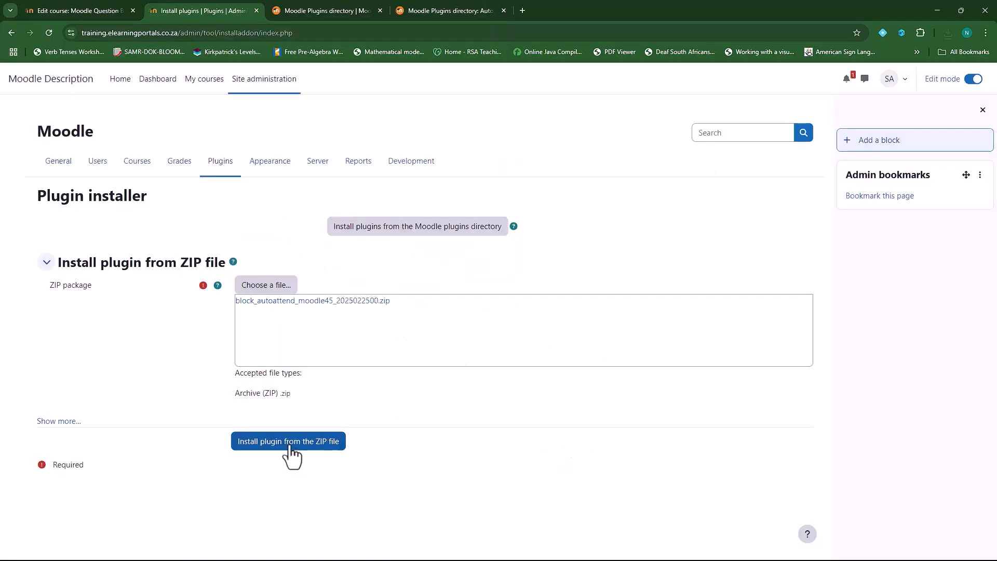
pyautogui.click(289, 442)
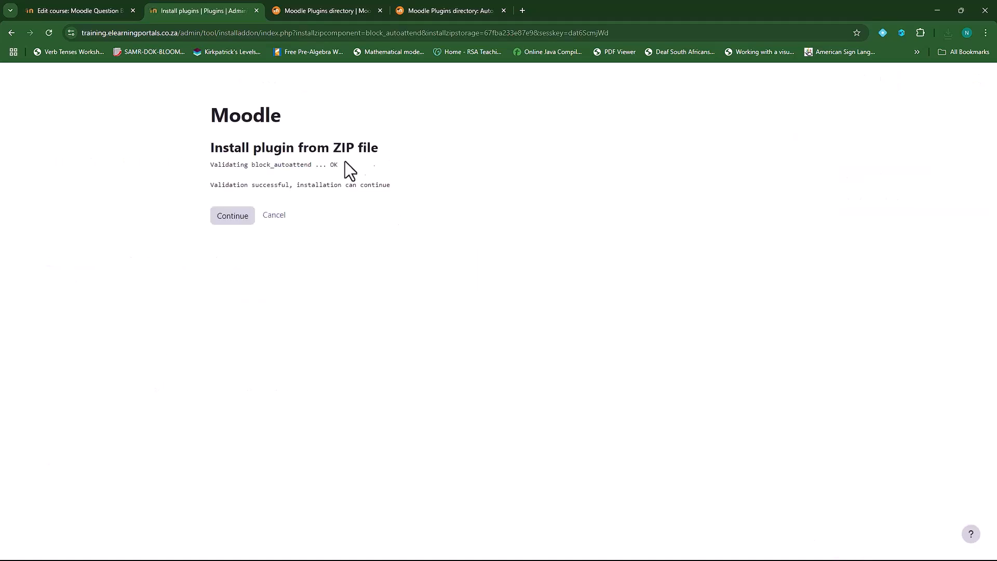
# Continue past validation, upgrade the database, and save the Auto Attendance Block default settings
pyautogui.click(235, 217)
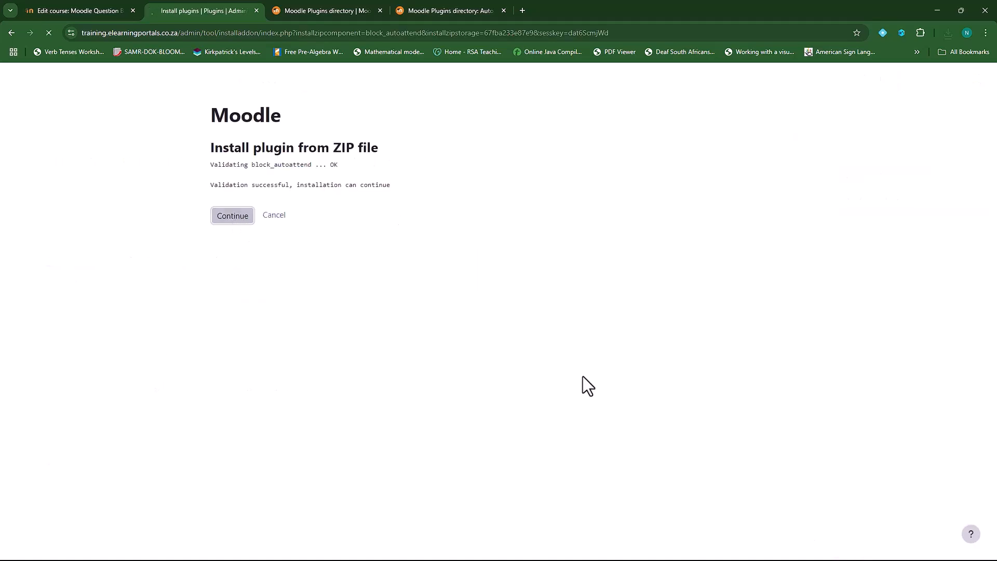
pyautogui.scroll(-3, 595, 366)
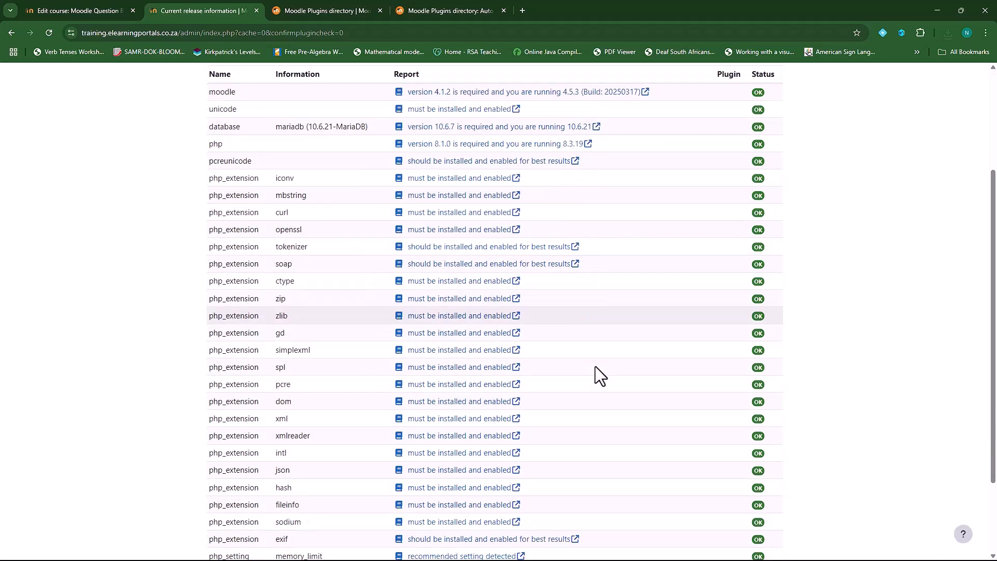
pyautogui.scroll(-2, 595, 367)
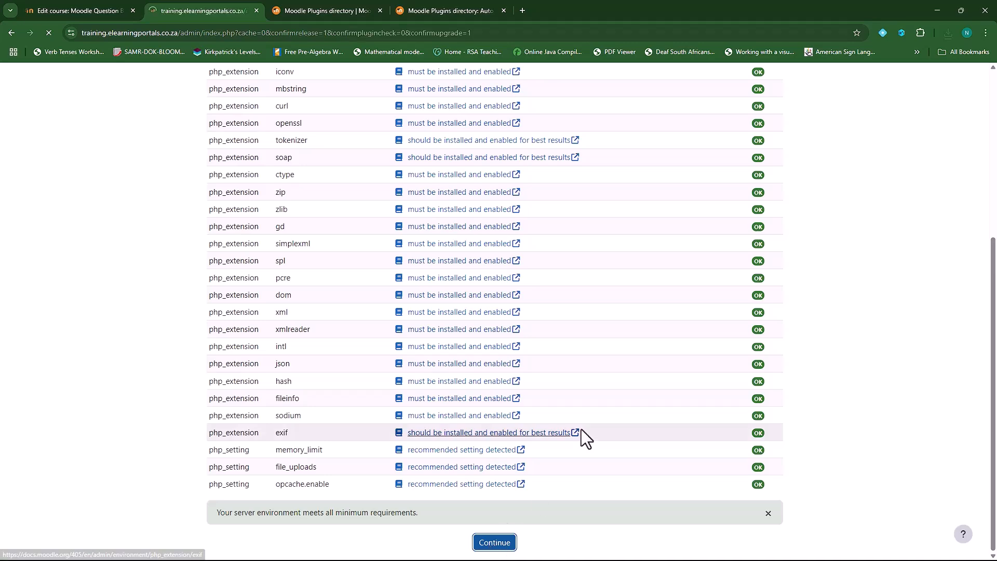
pyautogui.click(486, 442)
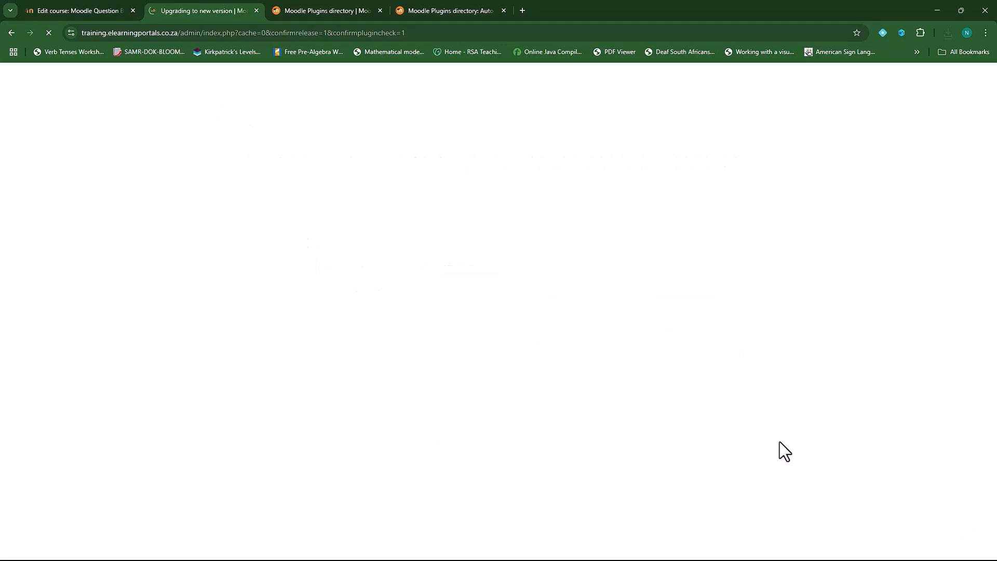
pyautogui.click(498, 215)
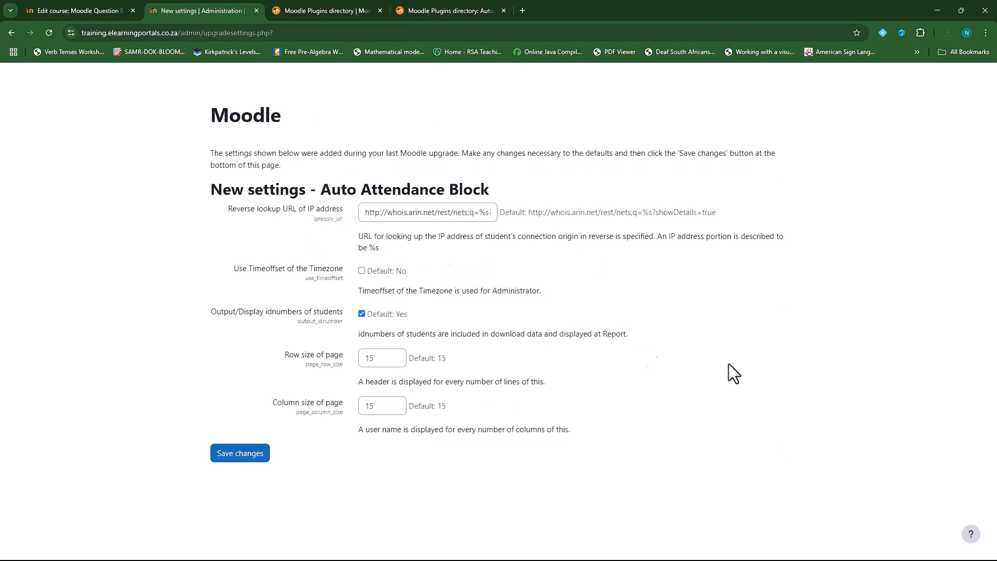
pyautogui.click(240, 453)
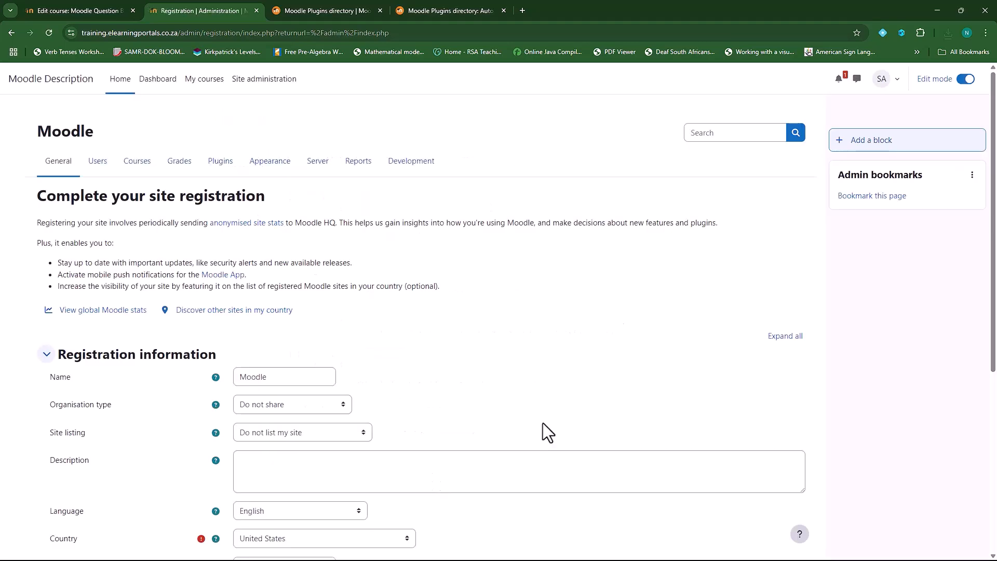
# Reload the Moodle Question Bank 101 course and add an Auto Attendance Block to it
pyautogui.click(80, 7)
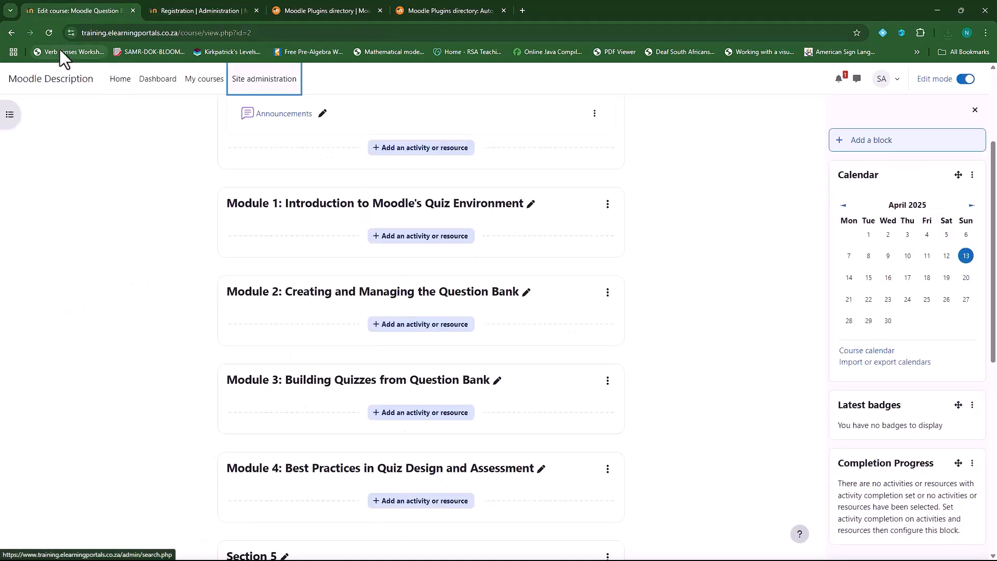
pyautogui.click(48, 33)
pyautogui.scroll(3, 675, 294)
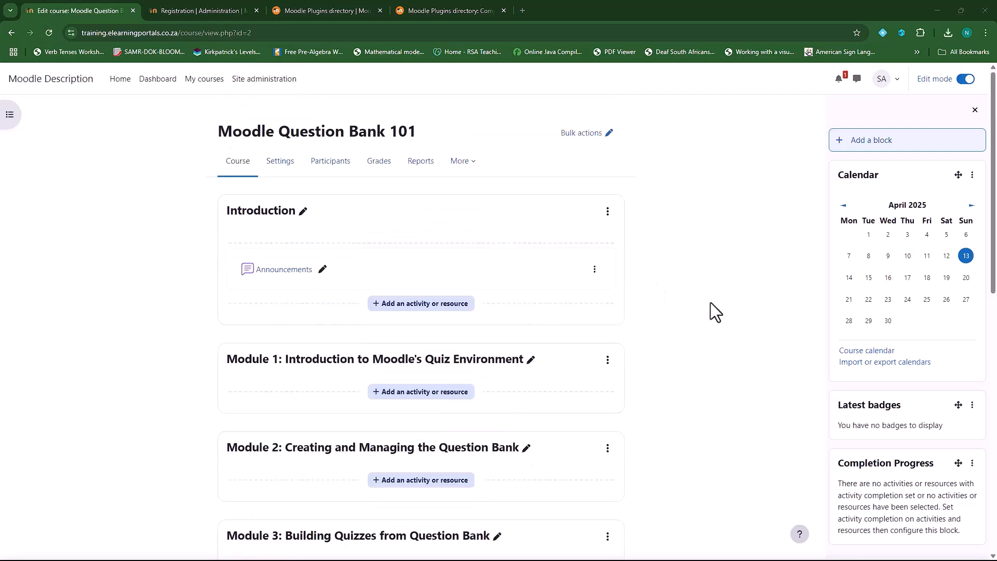
pyautogui.click(869, 147)
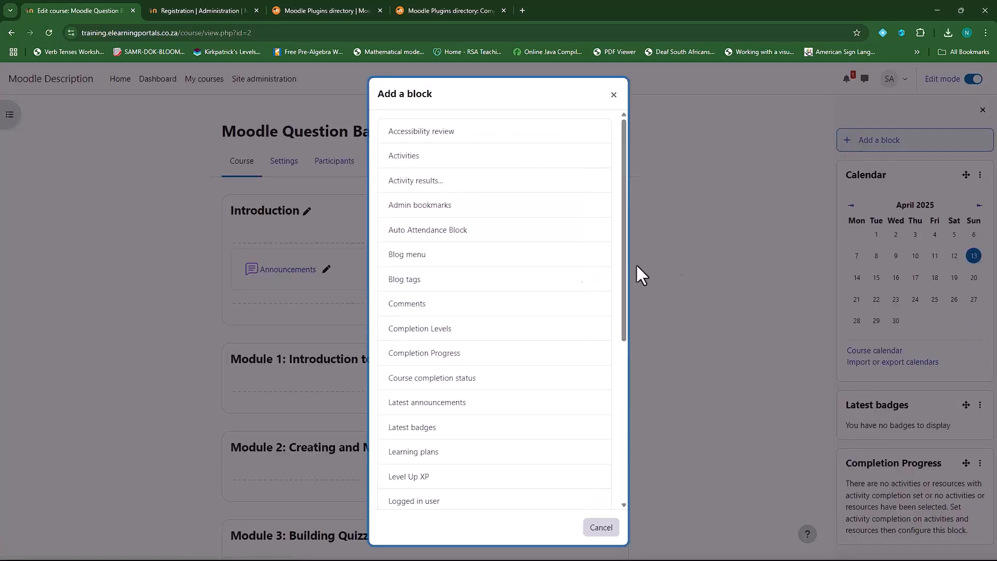
pyautogui.click(445, 232)
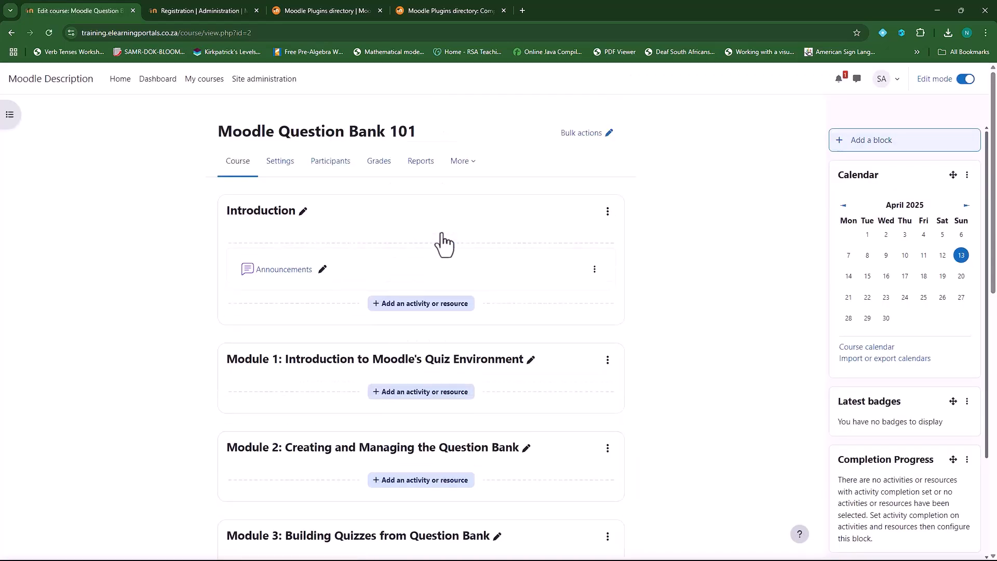
pyautogui.scroll(-3, 865, 431)
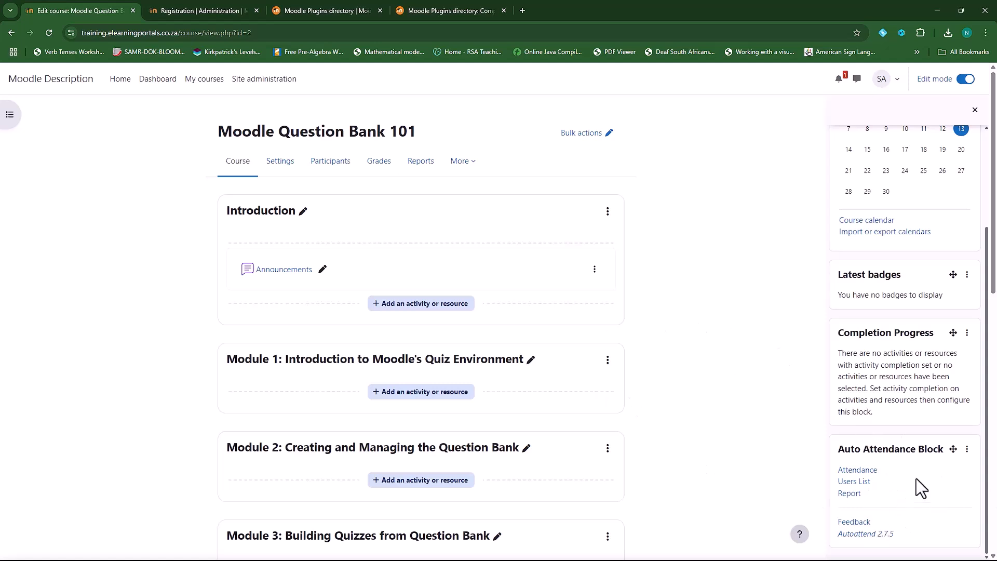
pyautogui.scroll(3, 894, 491)
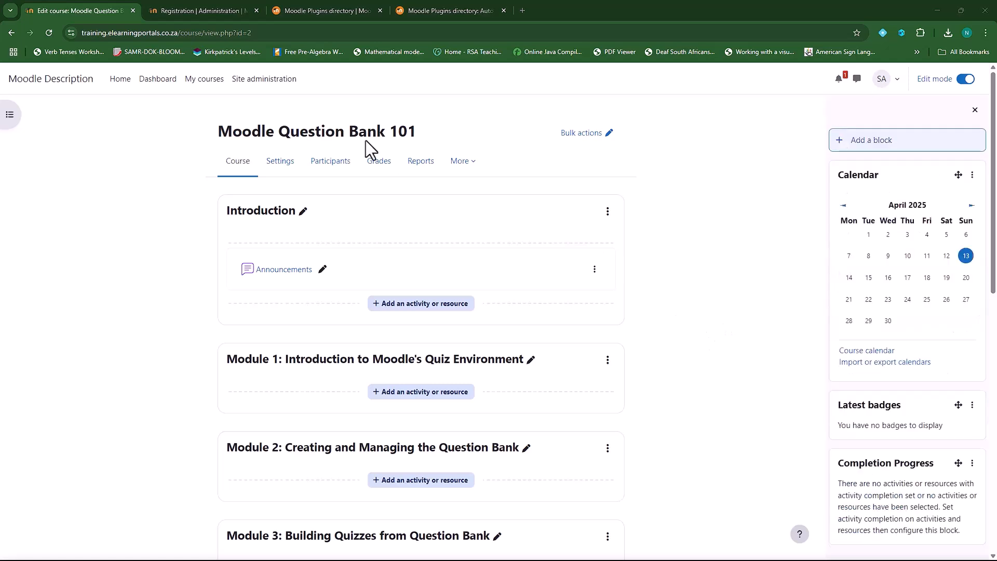
# Close the Auto Attendance page, search the directory for 'stash', and open Stash in a new tab
pyautogui.click(504, 10)
pyautogui.click(338, 9)
pyautogui.scroll(10, 226, 126)
pyautogui.moveTo(127, 231); pyautogui.dragTo(44, 227)
pyautogui.write('sta')
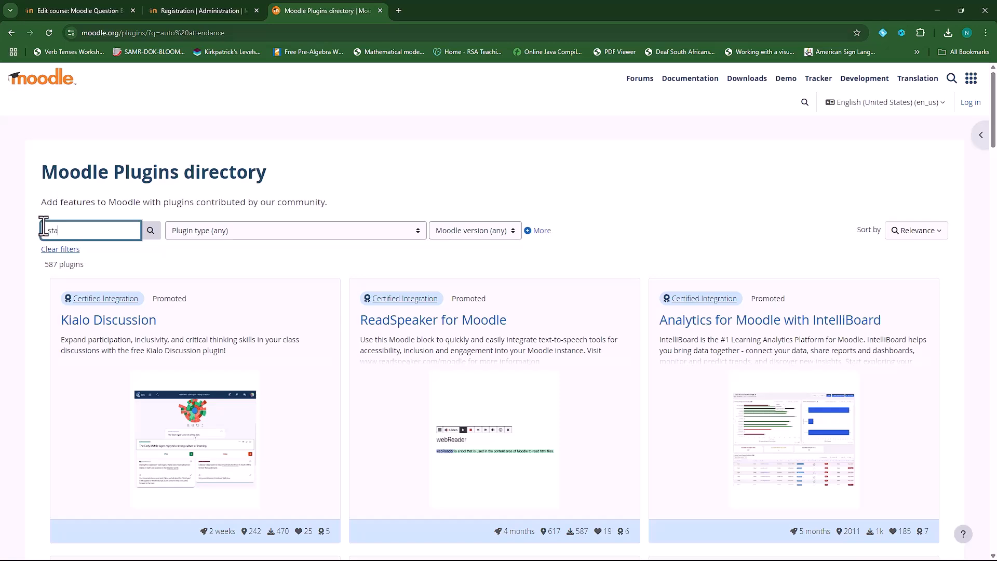
pyautogui.write('sh')
pyautogui.click(150, 231)
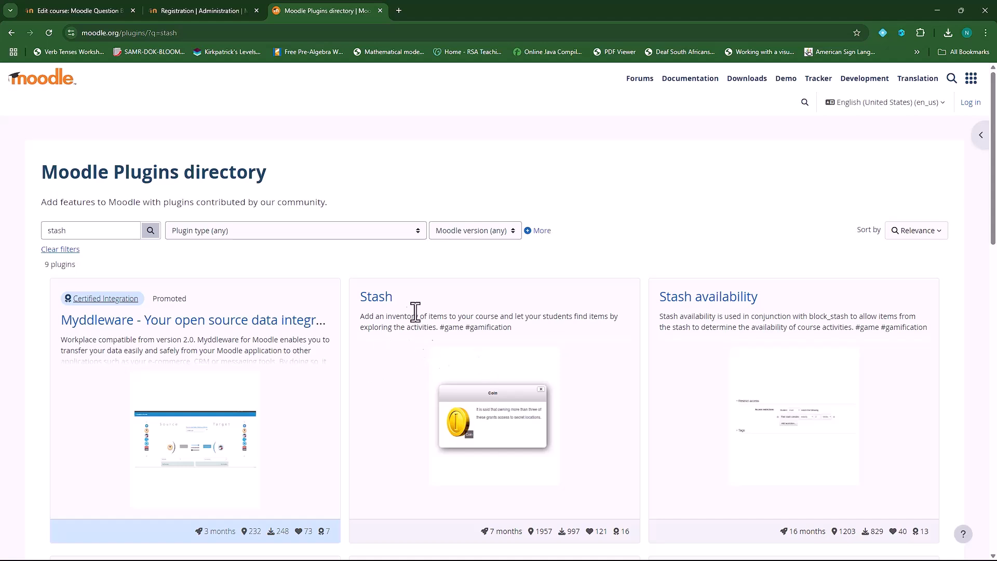
pyautogui.rightClick(384, 301)
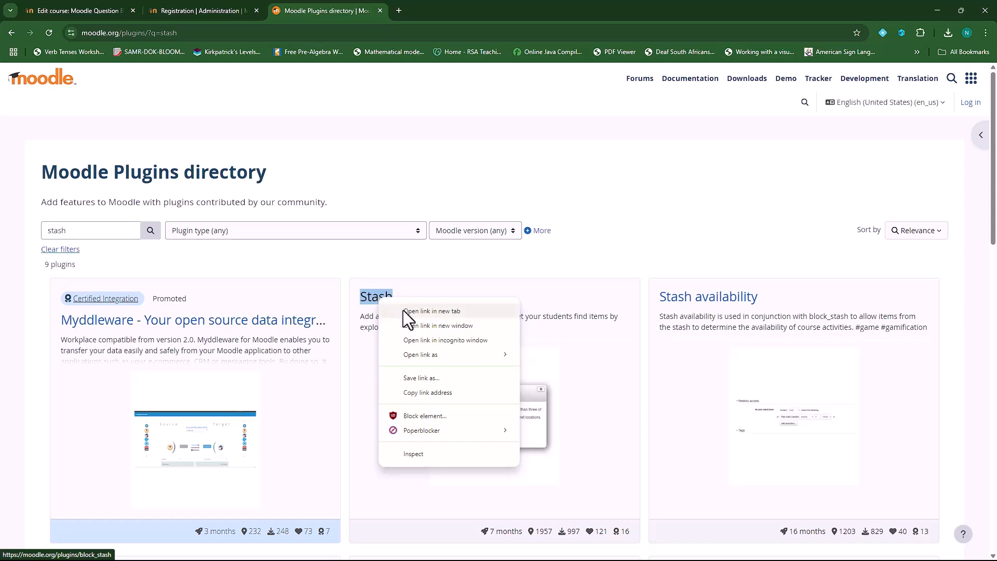
pyautogui.click(404, 311)
# Download Stash release 2.1.1 from its Versions page
pyautogui.click(451, 11)
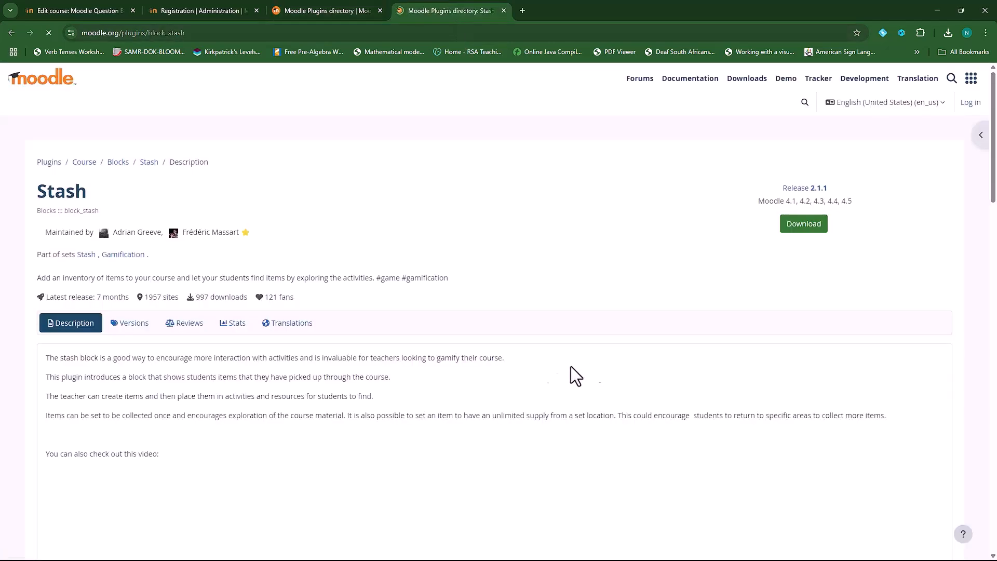
pyautogui.click(130, 324)
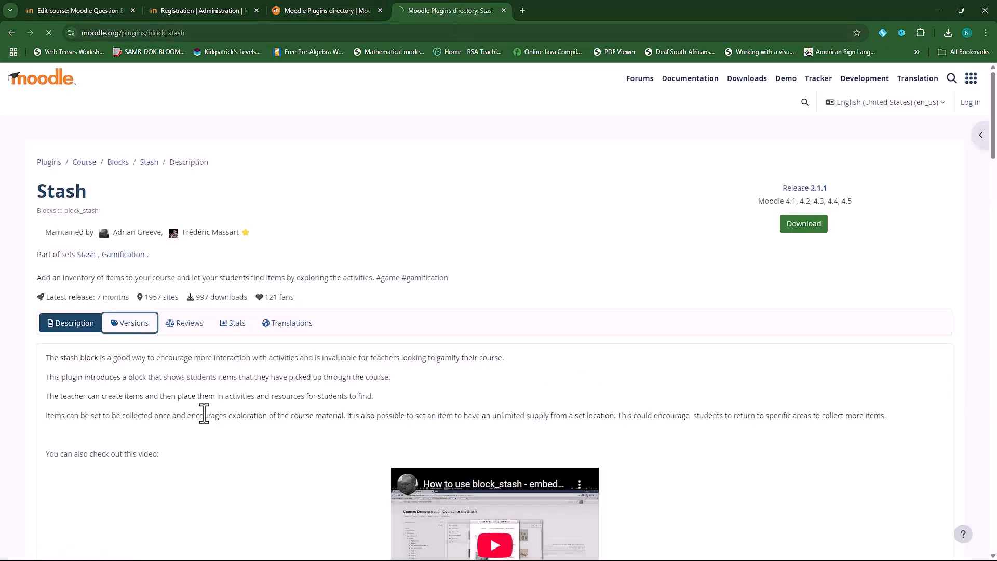
pyautogui.click(609, 365)
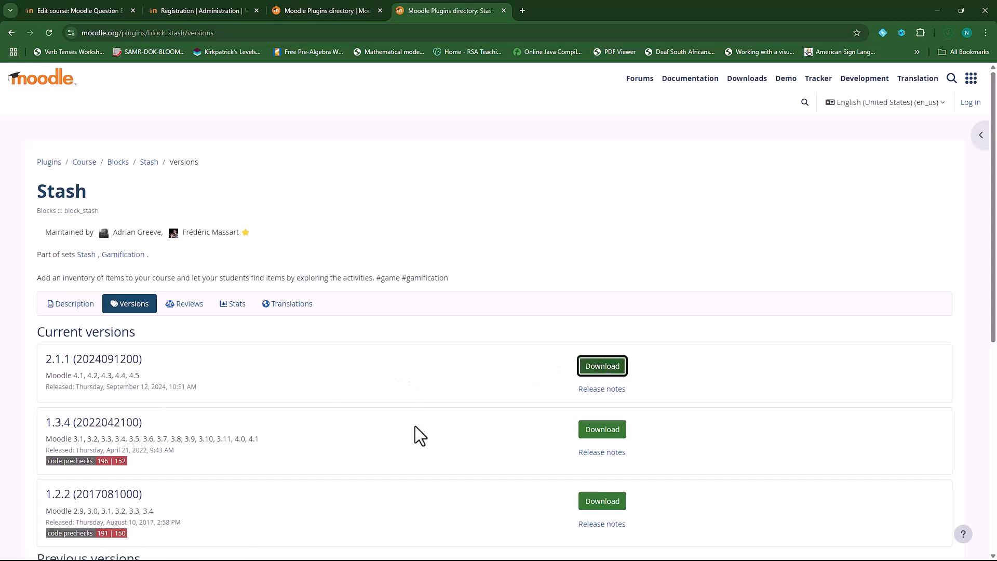
# Upload block_stash_moodle45_2024091200.zip through the plugin installer and install it
pyautogui.click(190, 11)
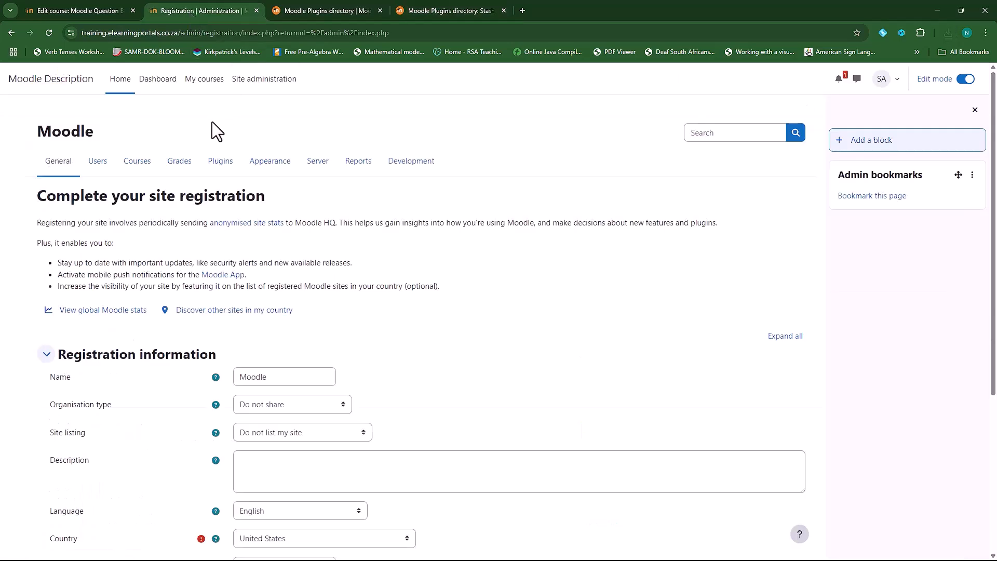
pyautogui.click(270, 82)
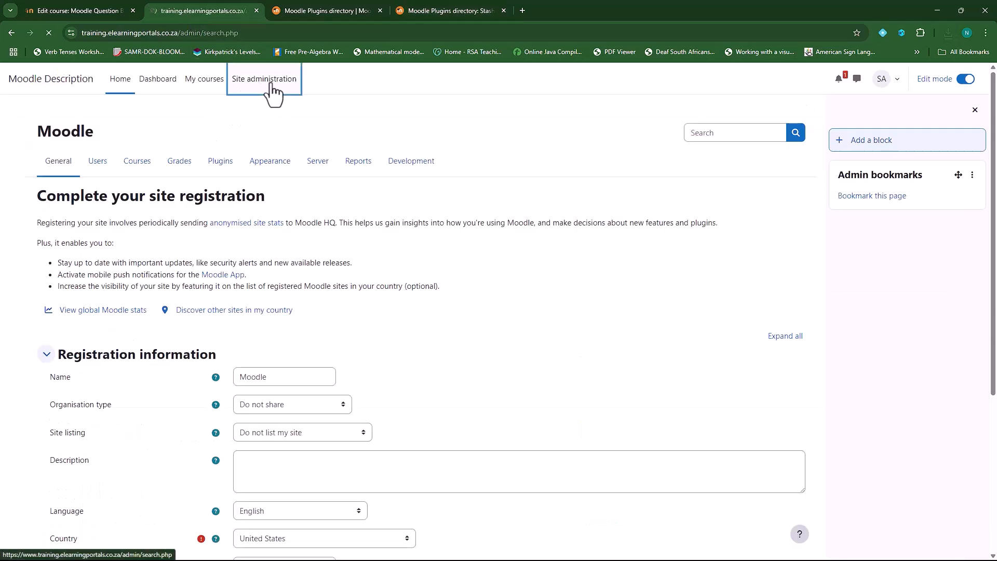
pyautogui.click(227, 165)
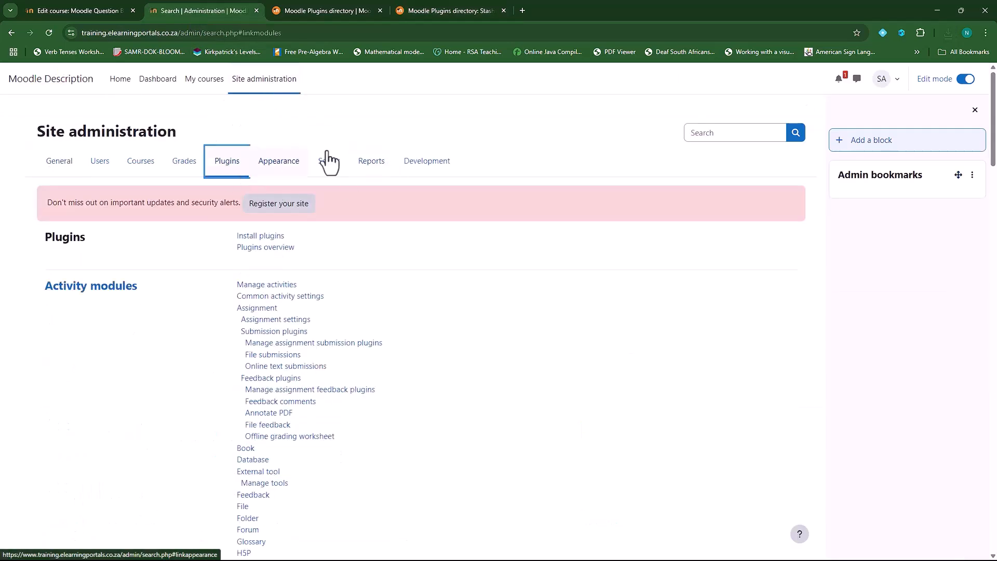
pyautogui.click(265, 237)
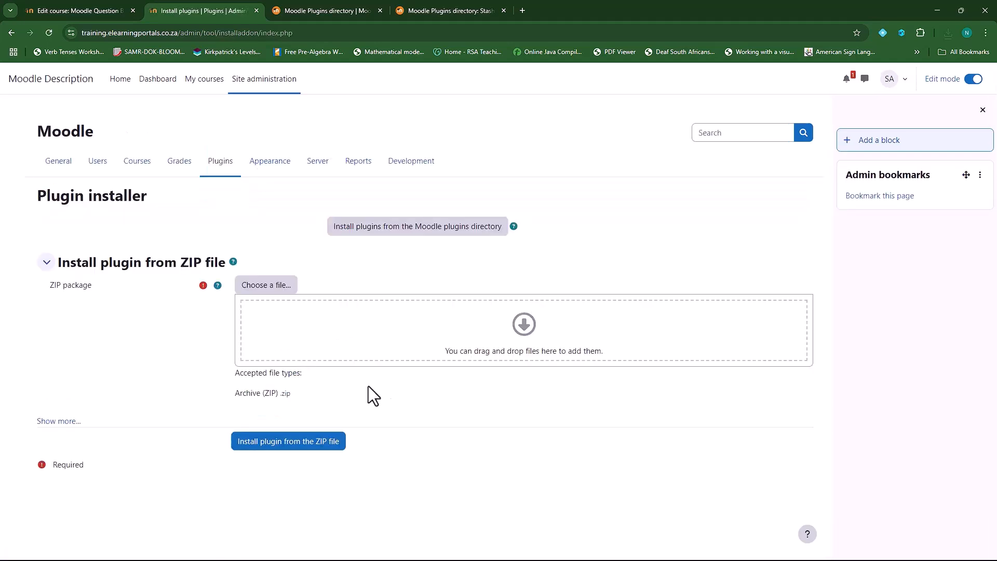
pyautogui.click(263, 287)
pyautogui.click(424, 276)
pyautogui.click(122, 99)
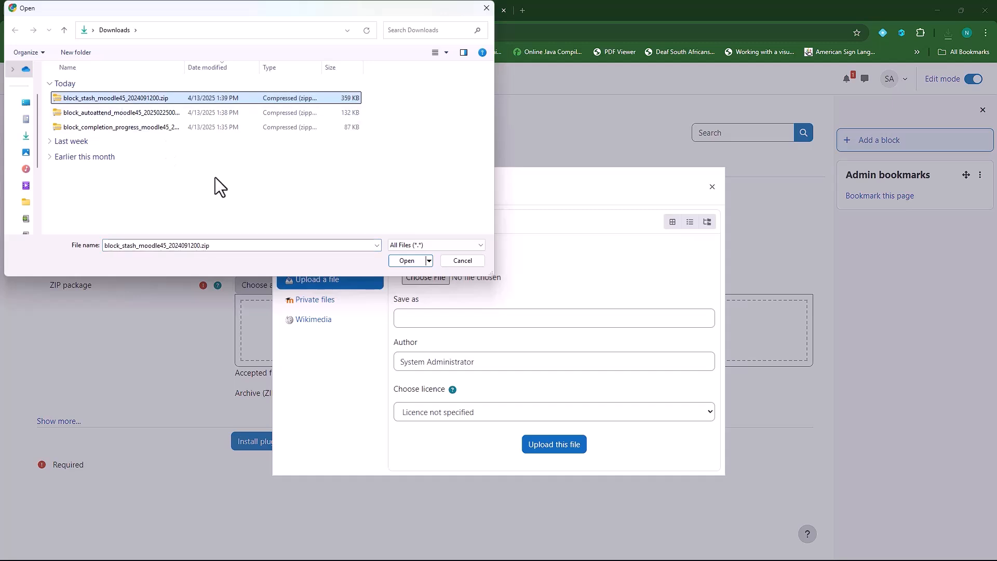
pyautogui.click(405, 261)
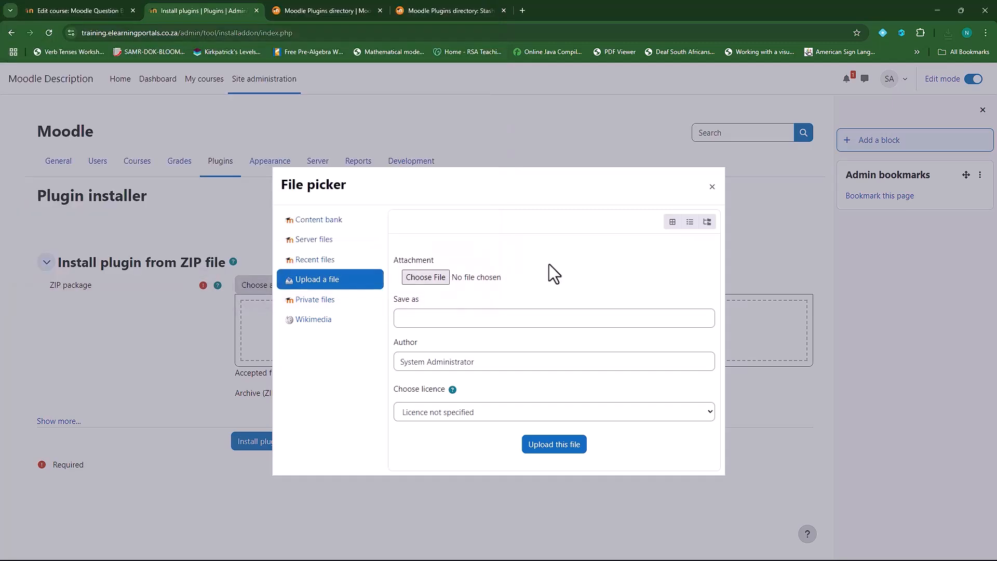
pyautogui.click(544, 447)
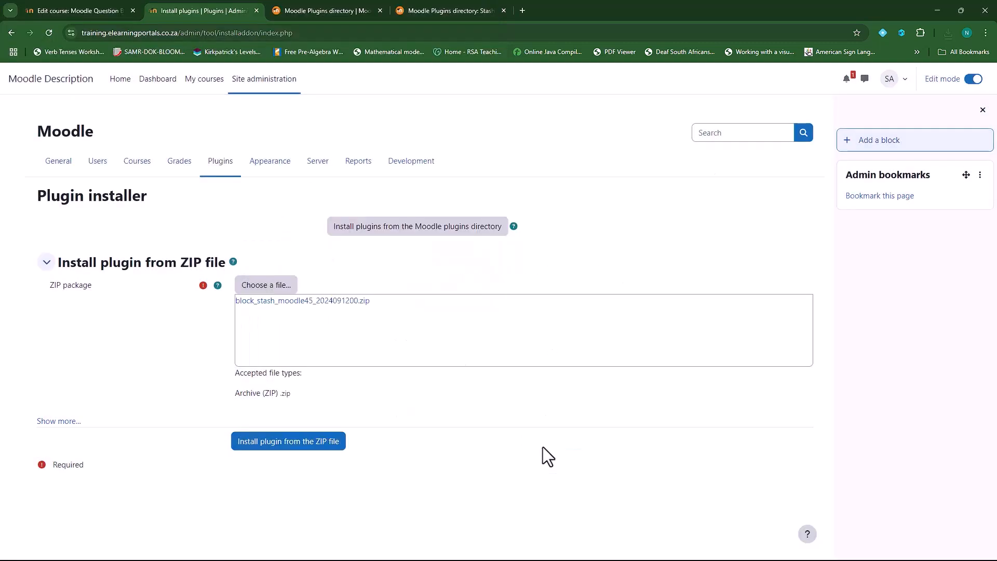
pyautogui.click(306, 446)
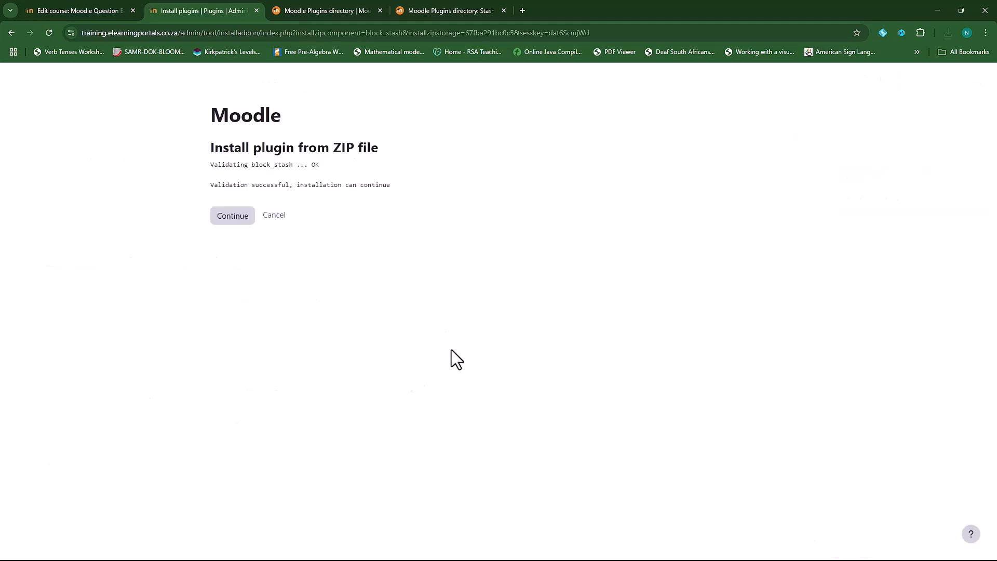
# Continue past validation and environment checks, then upgrade the database to install Stash
pyautogui.click(231, 215)
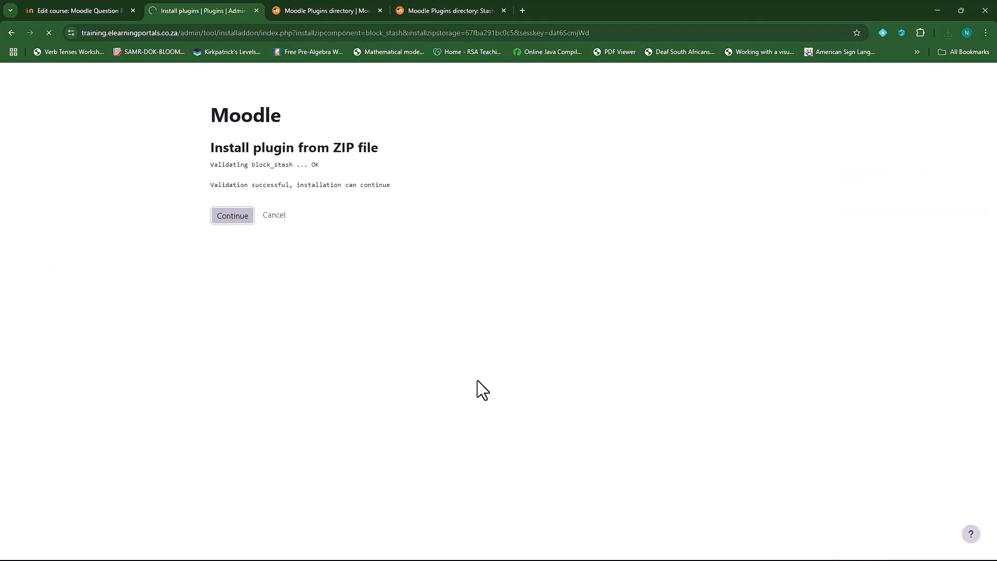
pyautogui.scroll(-5, 563, 377)
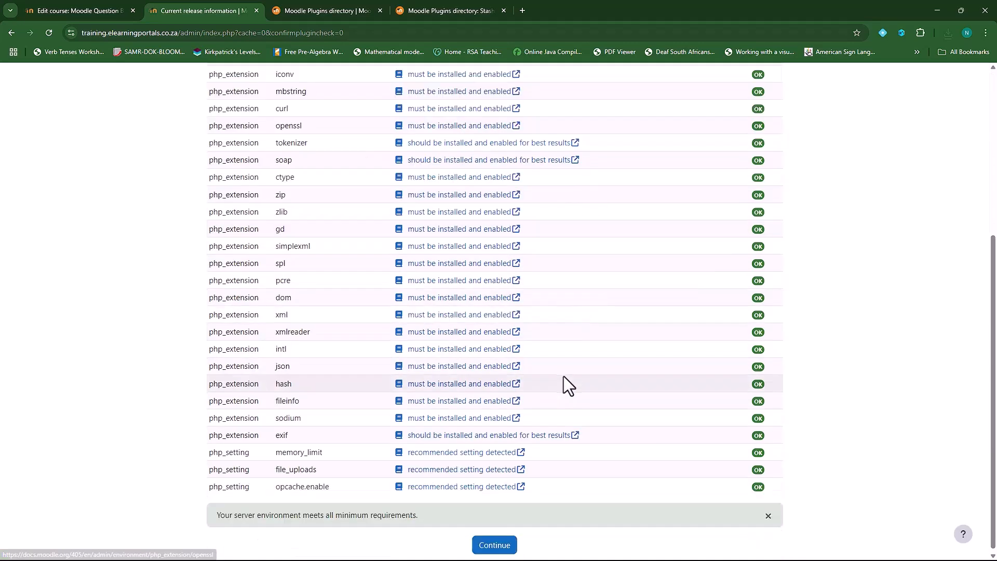
pyautogui.click(493, 543)
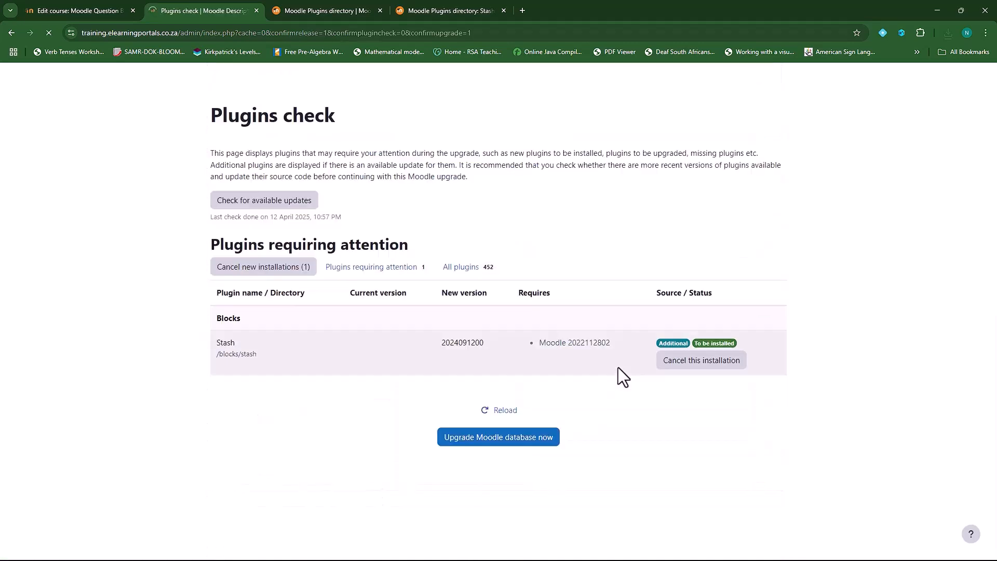
pyautogui.click(500, 440)
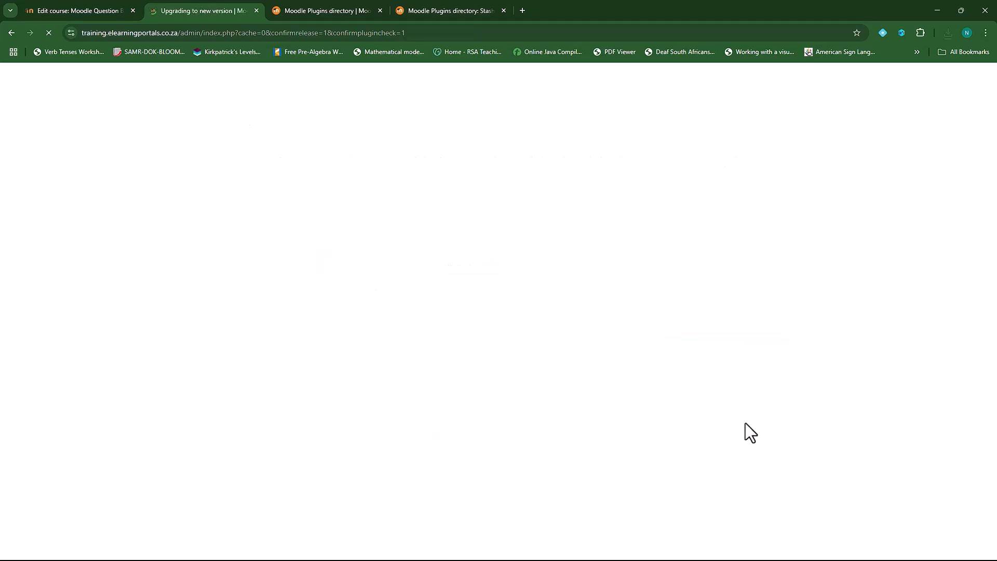
pyautogui.click(505, 214)
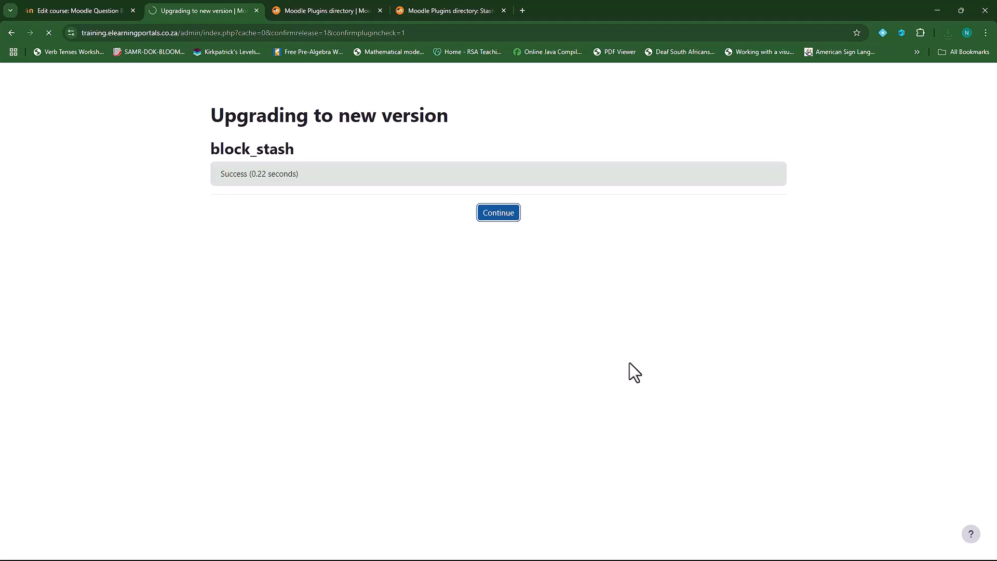
# Add a Stash block to the Moodle Question Bank 101 course from the Add a block list
pyautogui.click(96, 12)
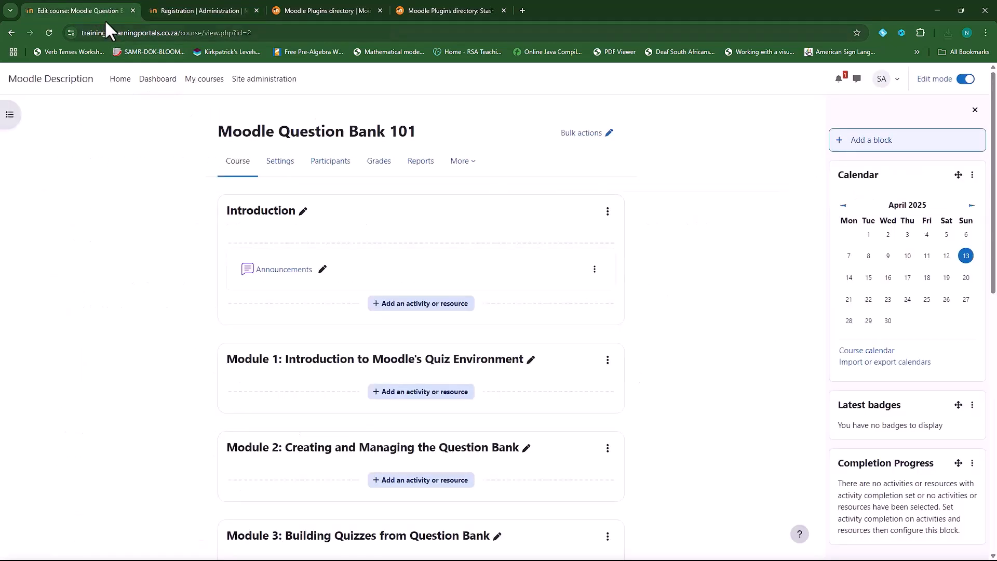
pyautogui.click(872, 146)
pyautogui.scroll(-5, 518, 366)
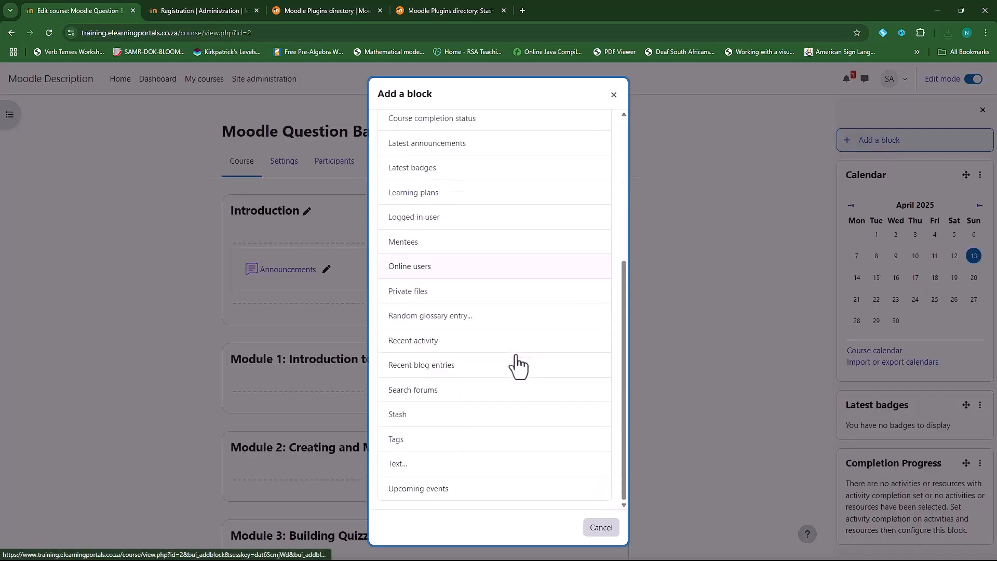
pyautogui.click(408, 416)
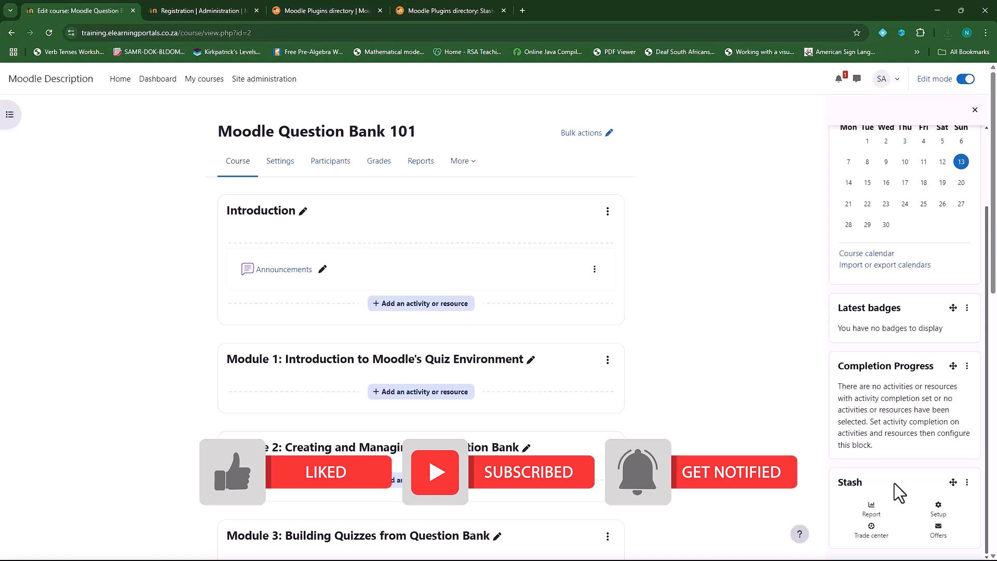
pyautogui.scroll(1, 895, 483)
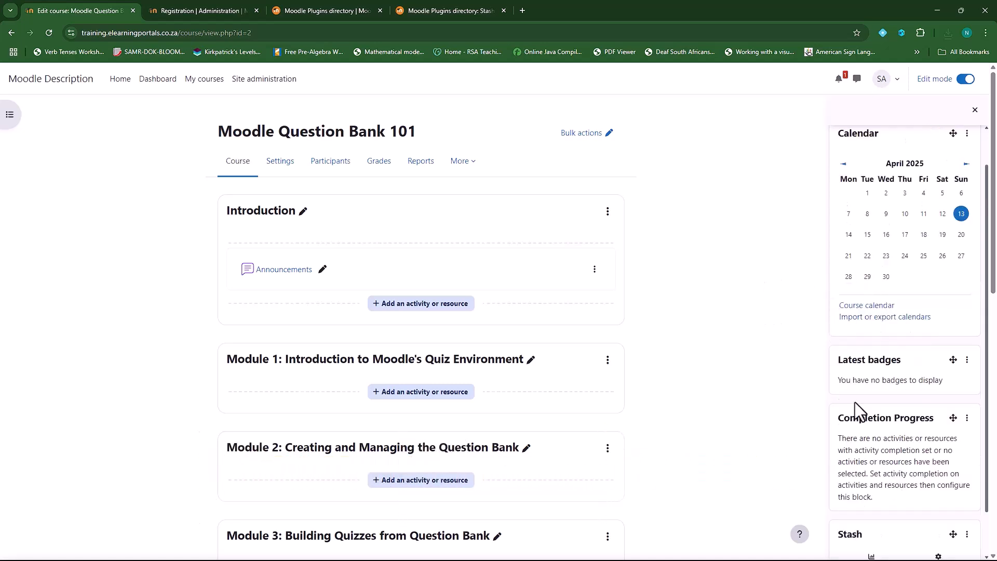
pyautogui.scroll(-1, 855, 403)
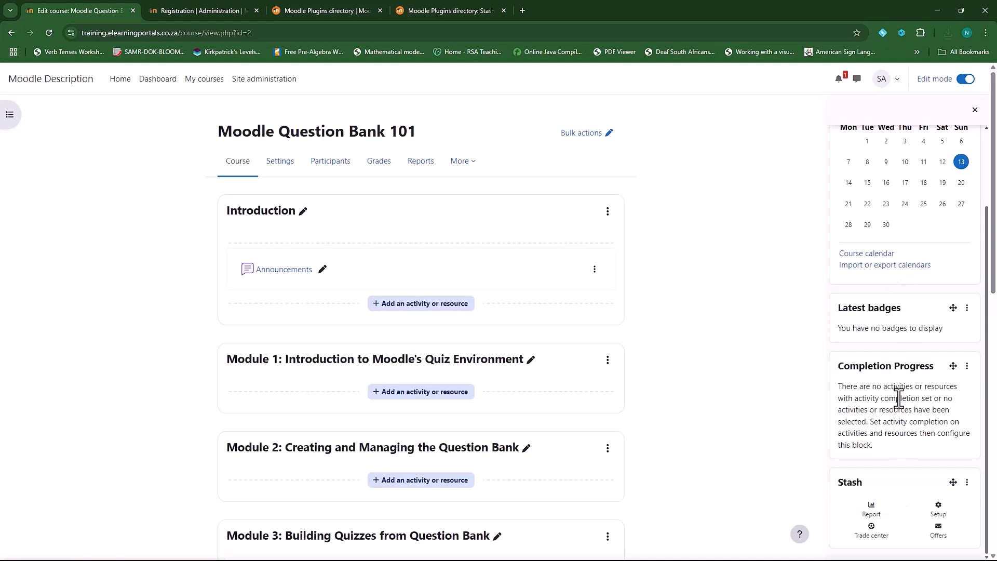
pyautogui.scroll(2, 891, 405)
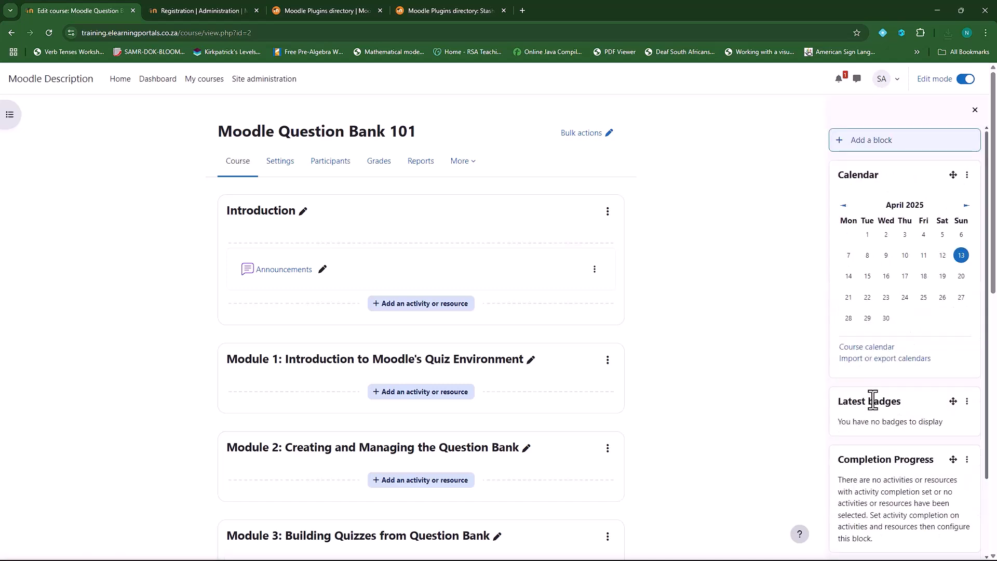
# Close the Stash page, search the directory for 'level up', and open Level Up XP - Gamification in a new tab
pyautogui.click(503, 10)
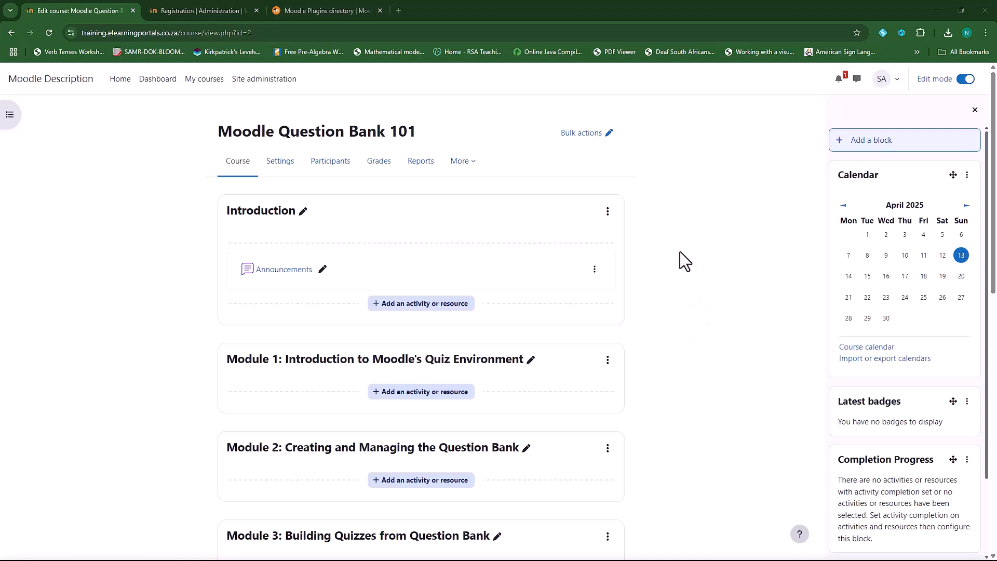
pyautogui.click(322, 7)
pyautogui.moveTo(90, 227); pyautogui.dragTo(46, 233)
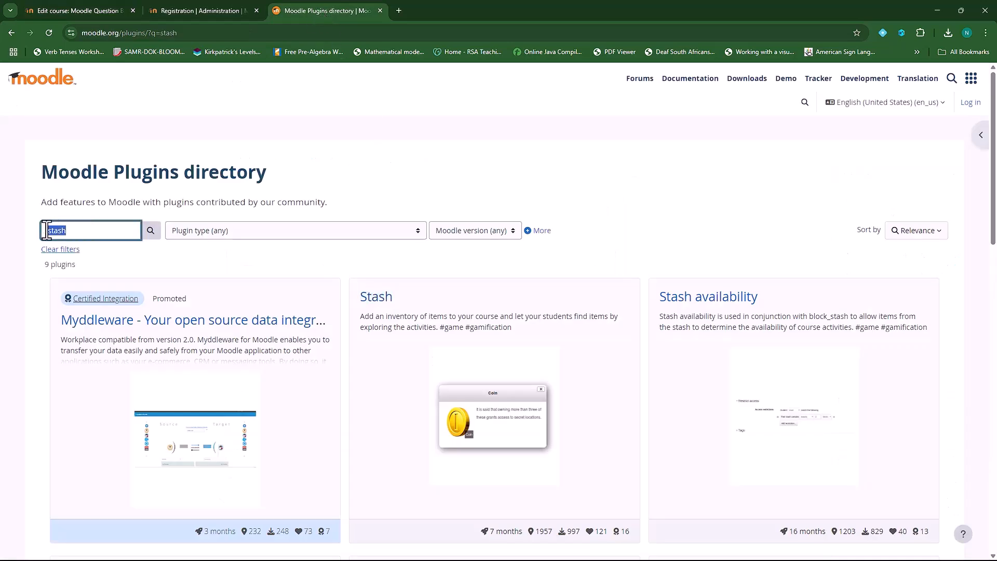
pyautogui.write('level up')
pyautogui.click(151, 235)
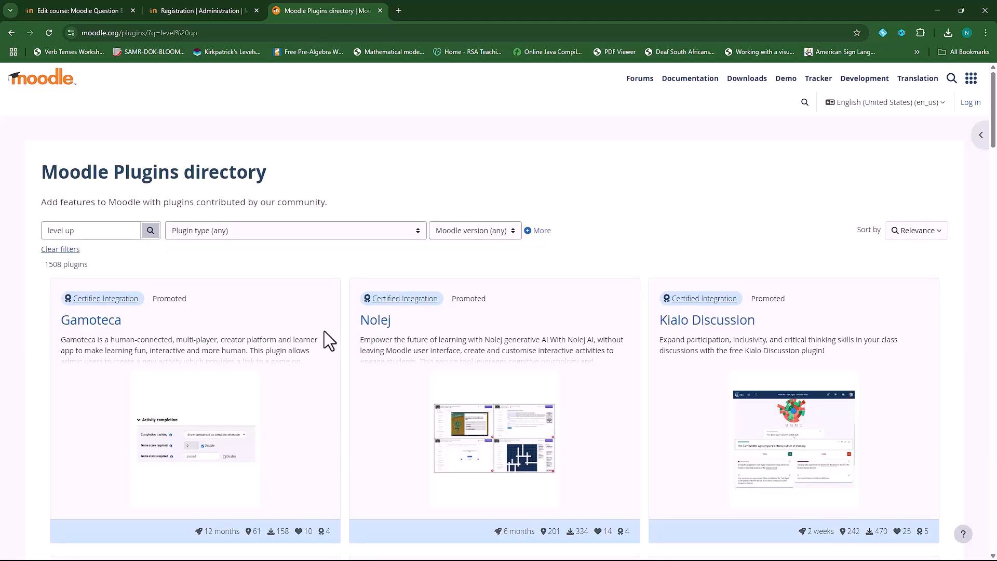
pyautogui.scroll(-5, 323, 352)
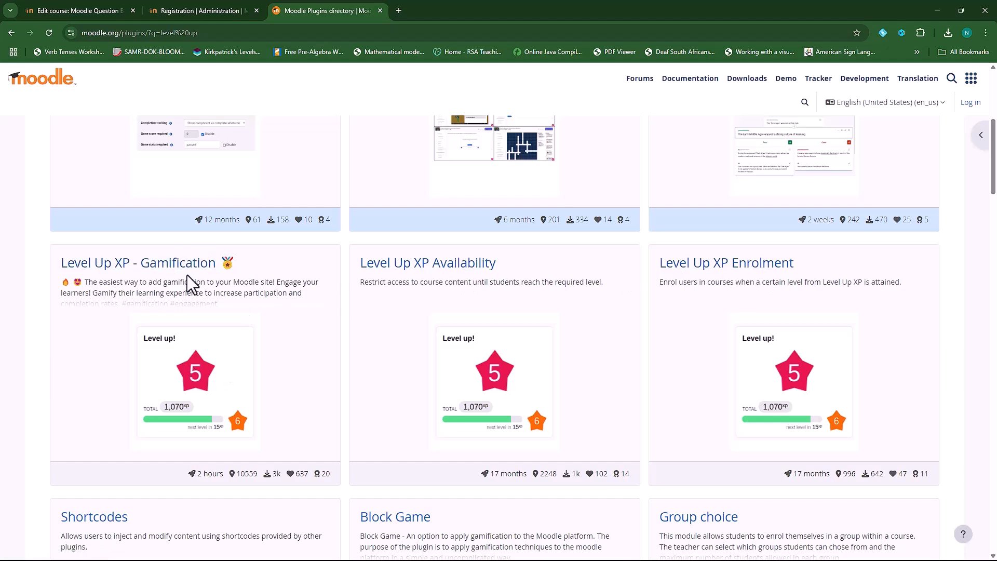
pyautogui.rightClick(170, 266)
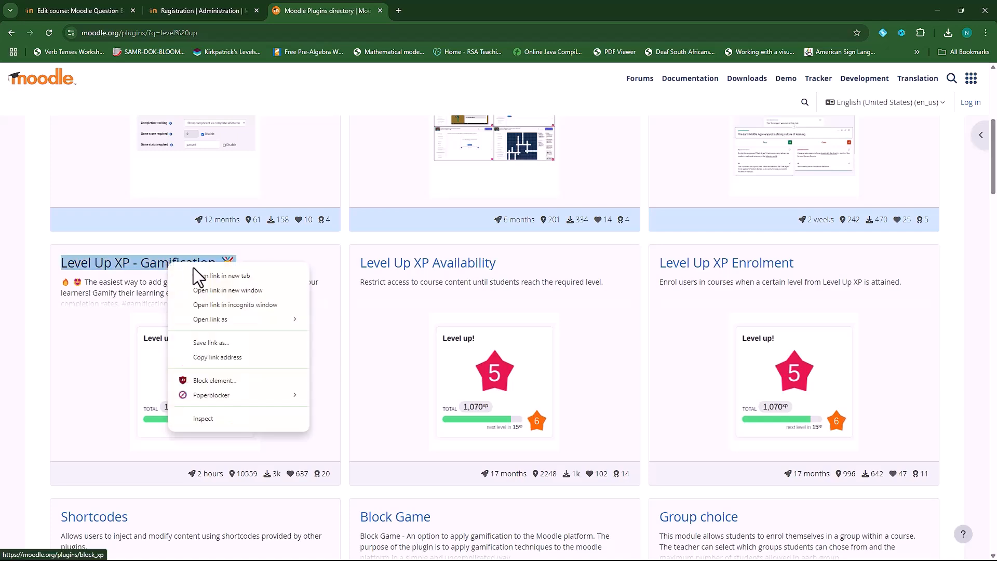
pyautogui.click(201, 276)
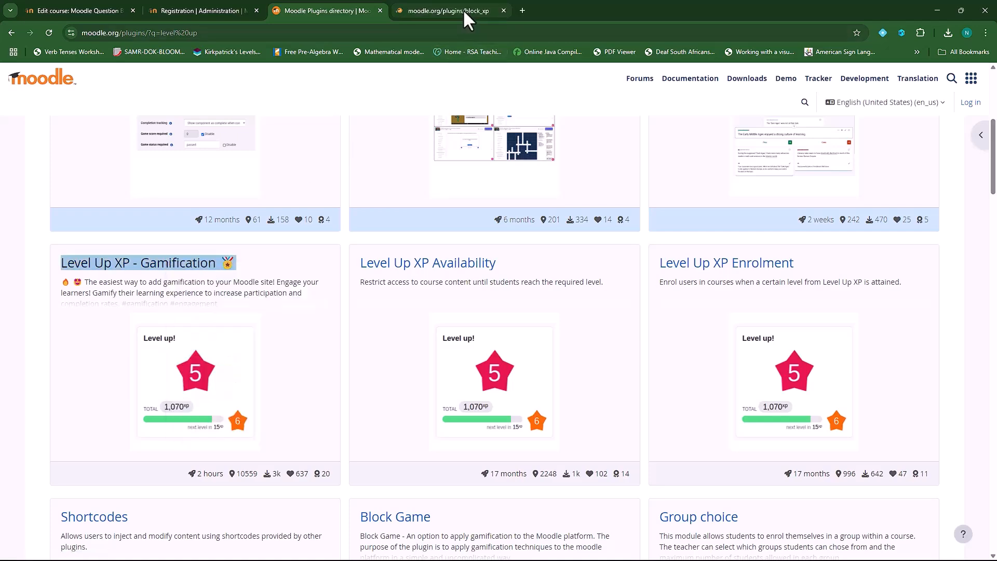
# Download release 18.0, block_xp_moodle45_2025041300.zip, from the Level Up XP Versions page
pyautogui.click(463, 9)
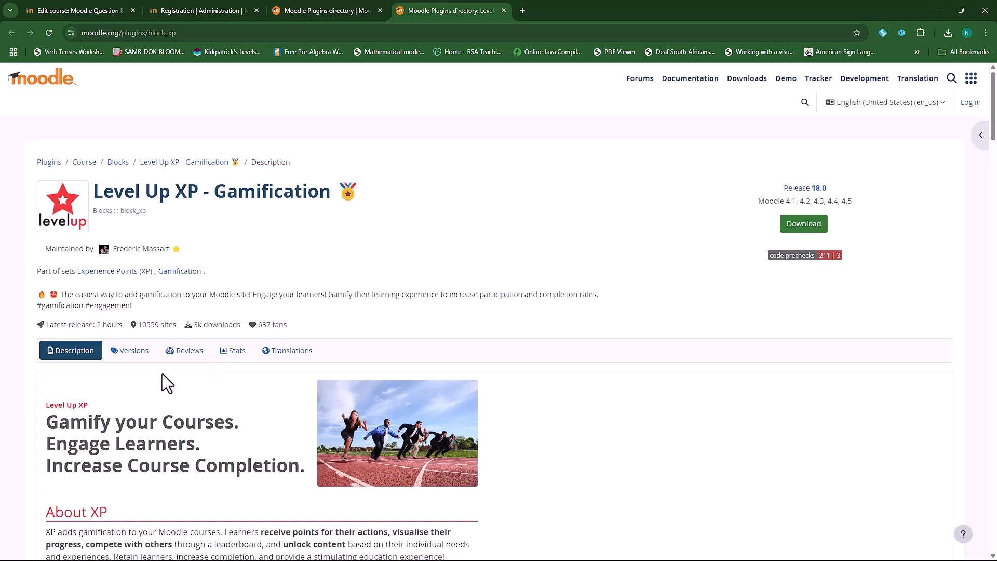
pyautogui.click(138, 355)
pyautogui.click(602, 382)
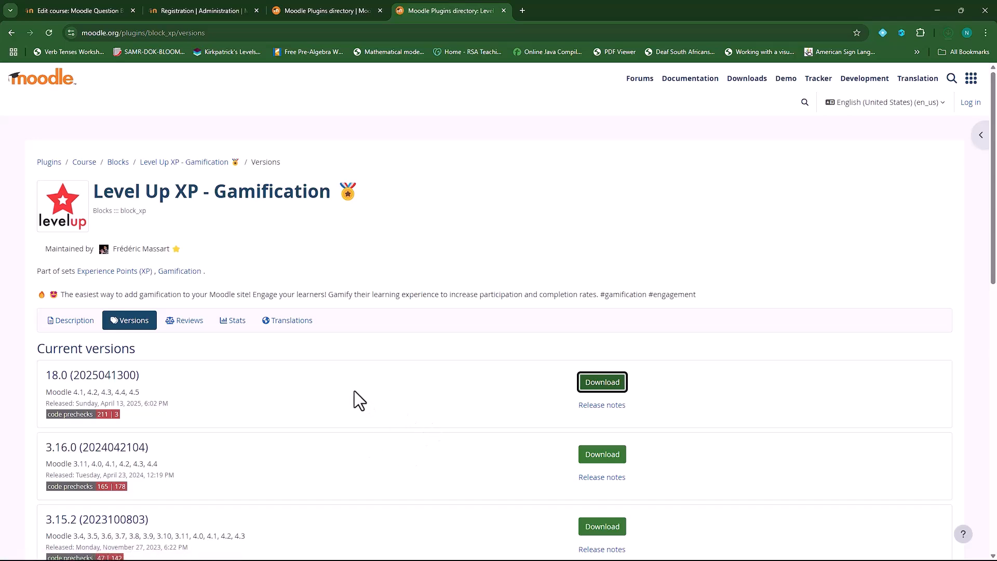
pyautogui.click(82, 8)
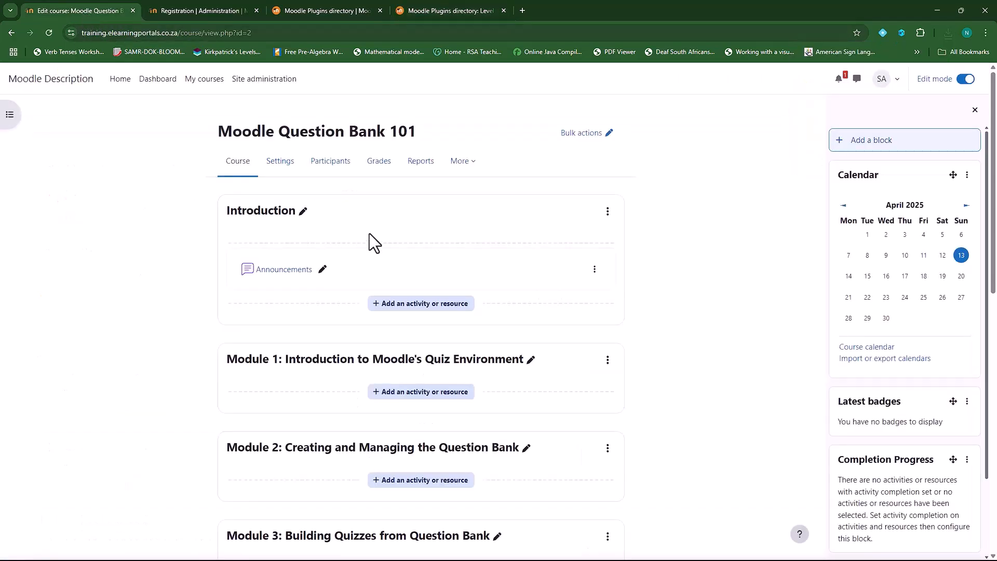
# Upload block_xp_moodle45_2025041300.zip through the plugin installer and install it
pyautogui.click(198, 9)
pyautogui.click(256, 81)
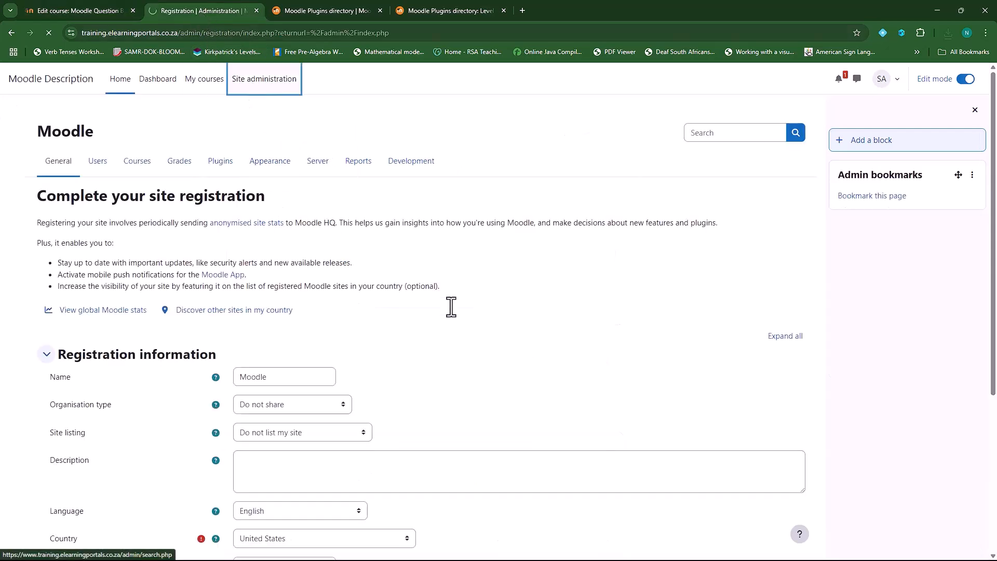
pyautogui.click(228, 162)
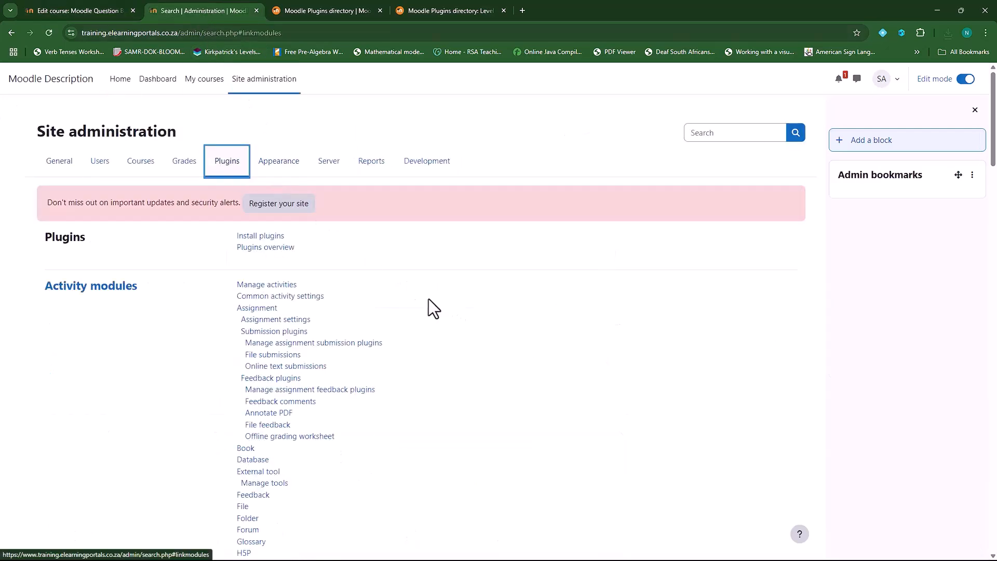
pyautogui.click(261, 237)
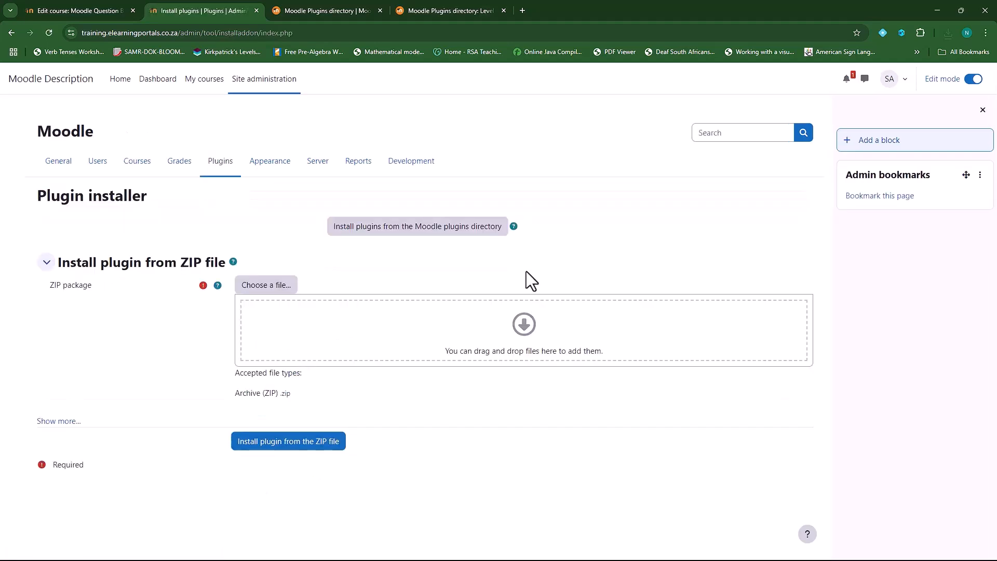
pyautogui.click(265, 289)
pyautogui.click(283, 282)
pyautogui.click(419, 280)
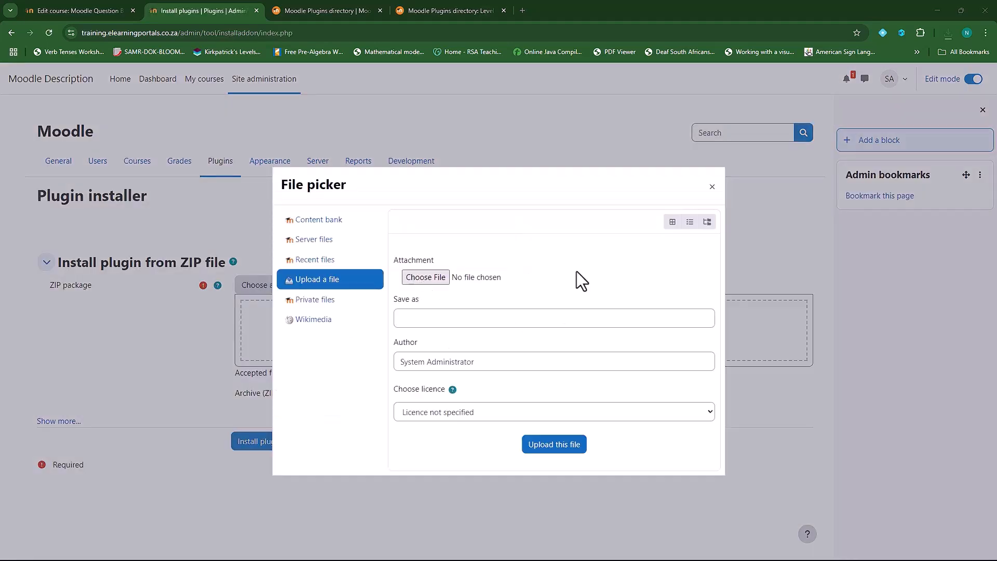
pyautogui.click(144, 98)
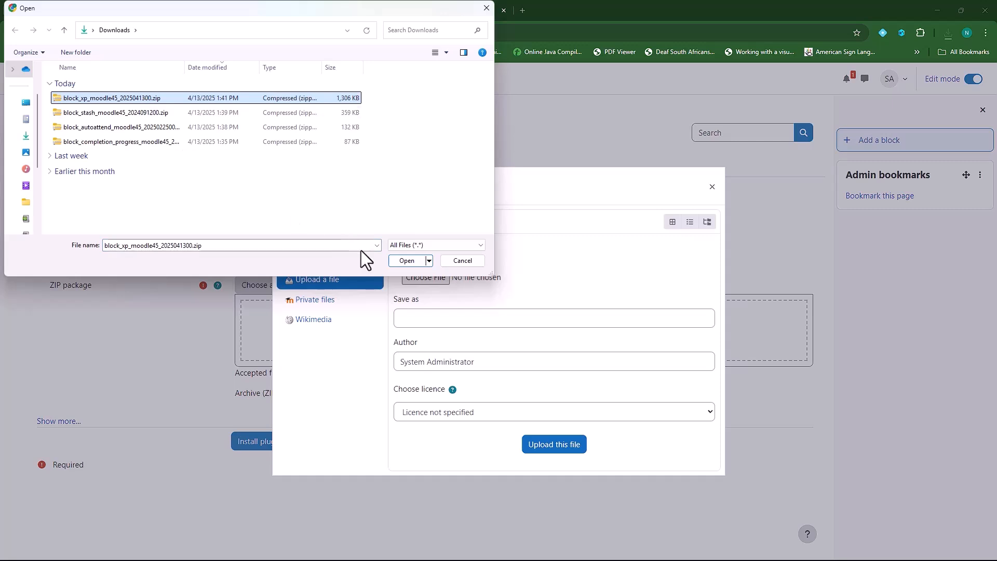
pyautogui.click(406, 261)
pyautogui.click(566, 448)
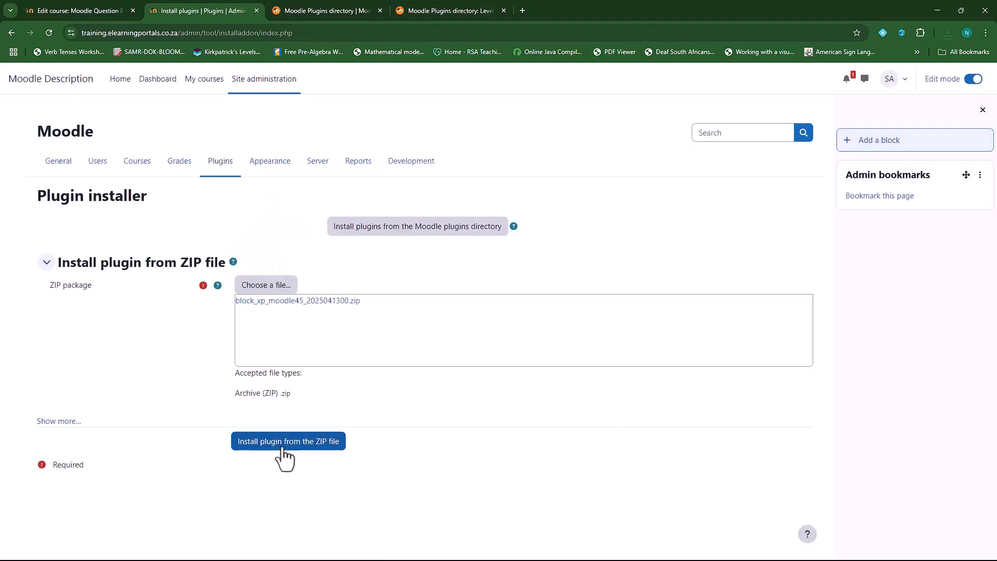
pyautogui.click(281, 449)
# Continue through the checks, run the database upgrade, and save the Level Up XP default settings
pyautogui.click(231, 218)
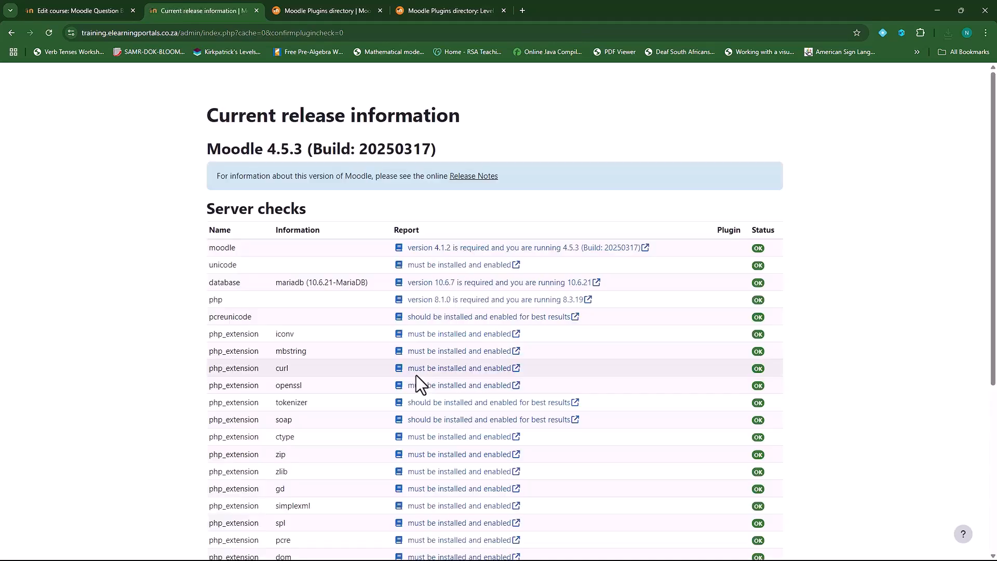
pyautogui.scroll(-5, 478, 375)
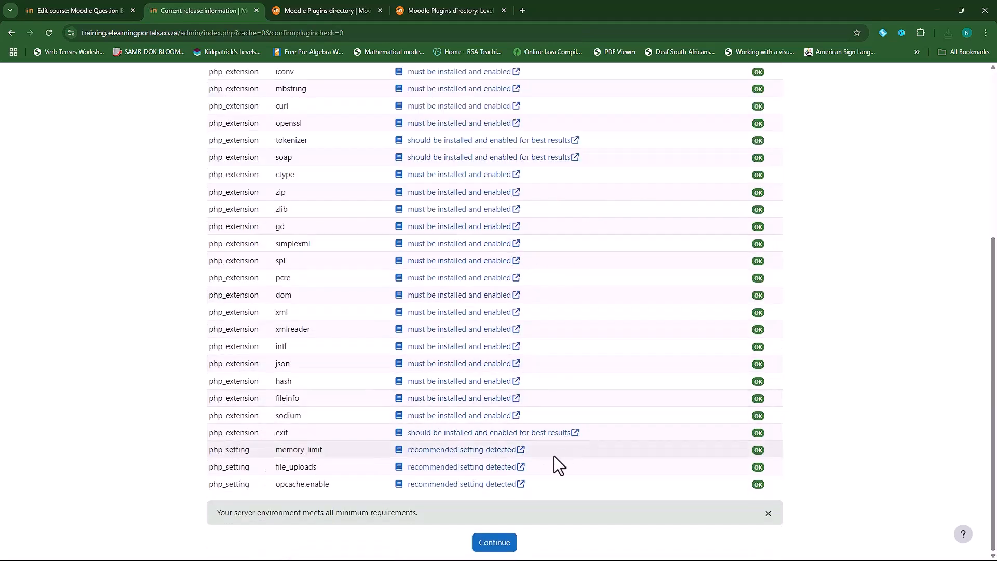
pyautogui.click(495, 542)
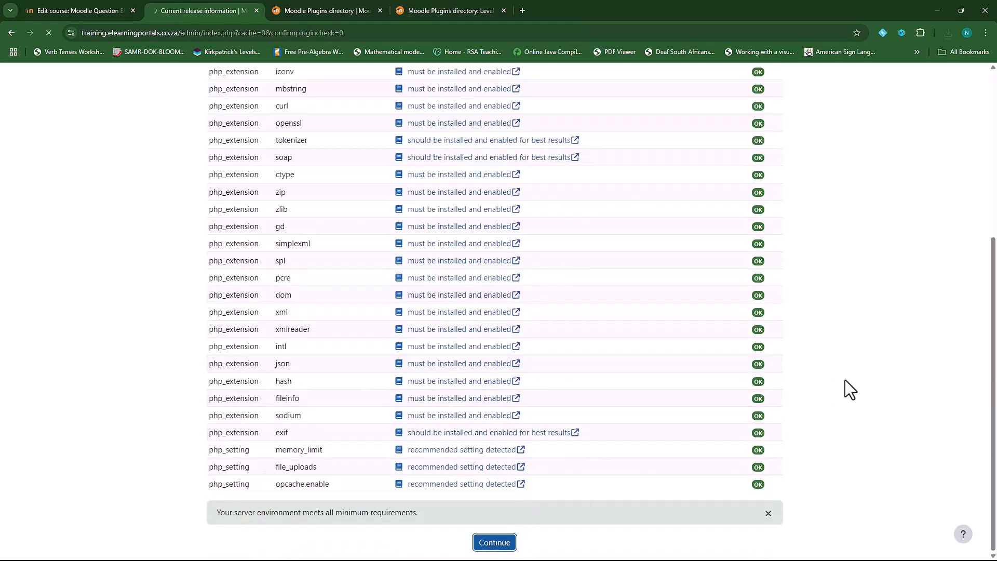
pyautogui.click(479, 441)
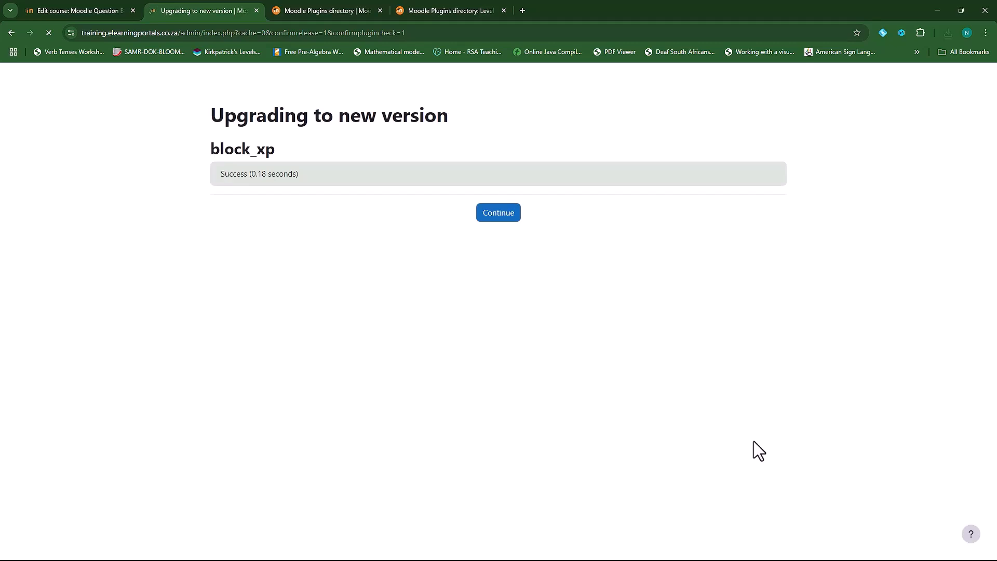
pyautogui.click(481, 214)
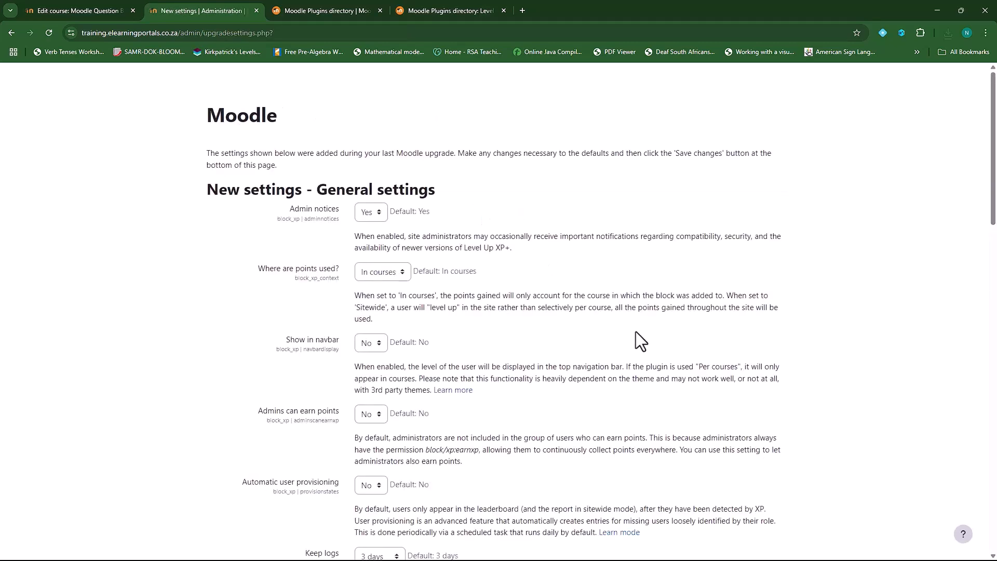
pyautogui.scroll(-20, 475, 406)
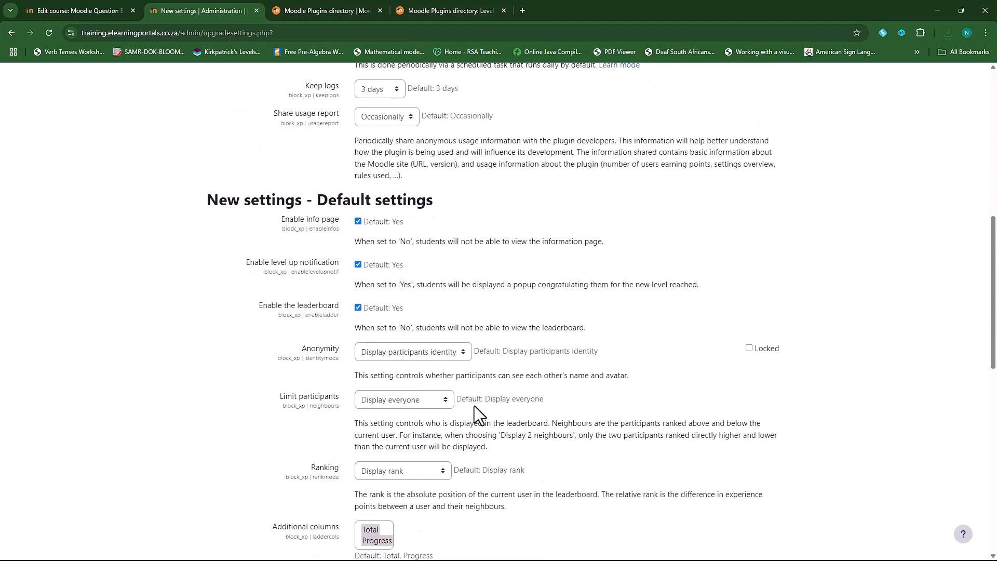
pyautogui.click(233, 542)
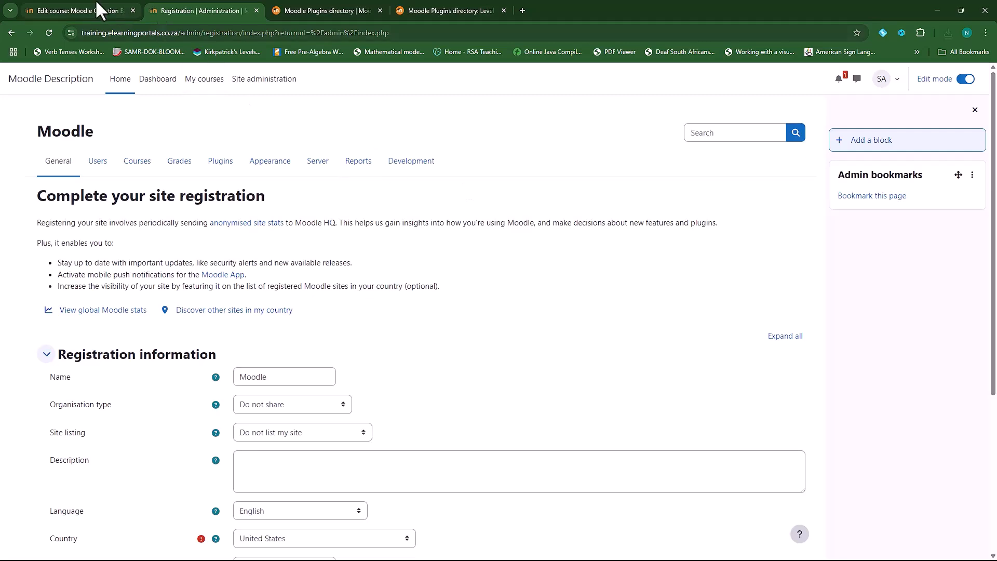
# Add the Level Up XP block to the Moodle Question Bank 101 course
pyautogui.click(77, 11)
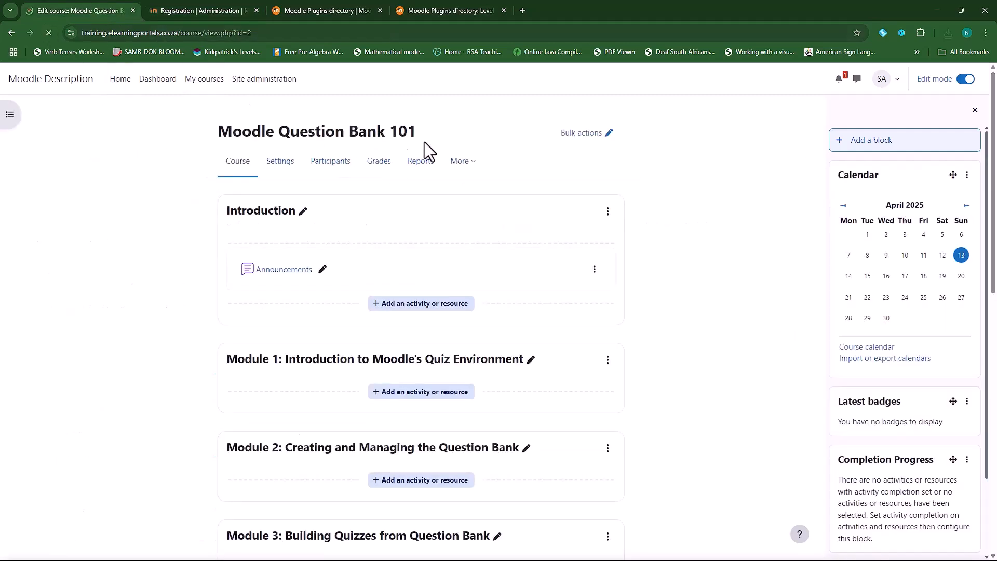
pyautogui.click(865, 143)
pyautogui.scroll(-2, 478, 390)
pyautogui.click(425, 353)
# Drag the Level up! block above Calendar to the top of the side blocks and close the plugin page
pyautogui.scroll(-8, 939, 363)
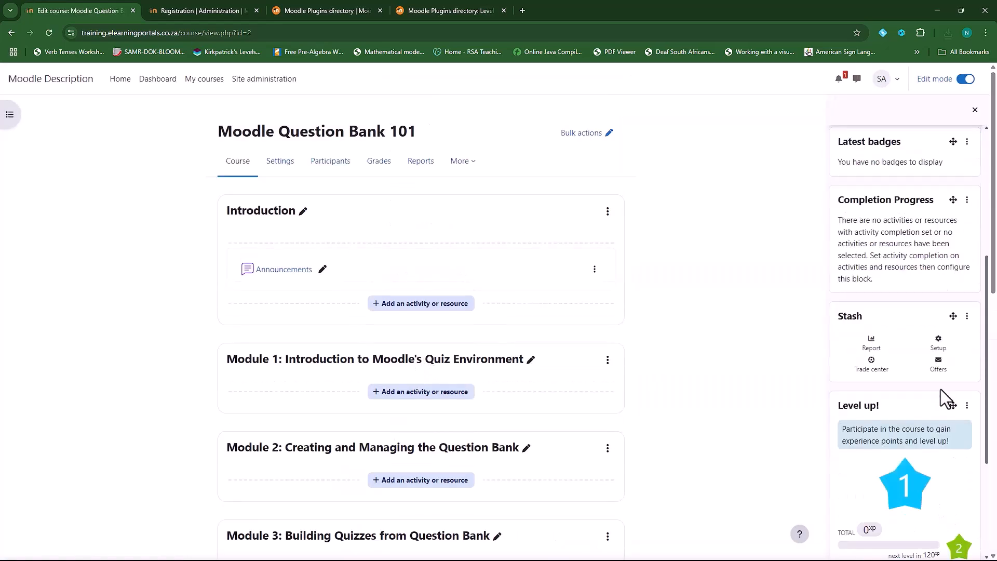
pyautogui.scroll(5, 916, 445)
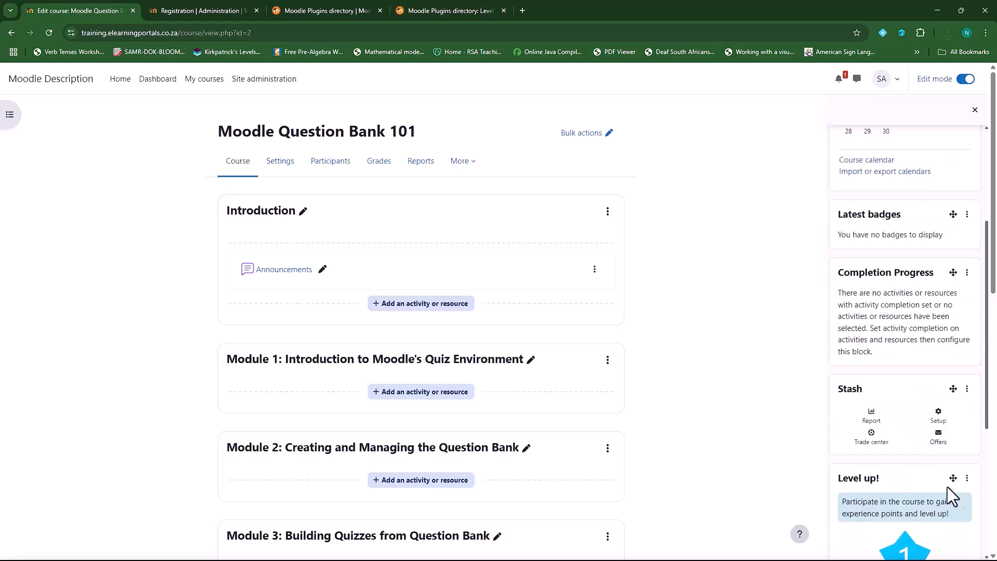
pyautogui.moveTo(955, 478); pyautogui.dragTo(933, 425)
pyautogui.moveTo(953, 460); pyautogui.dragTo(901, 296)
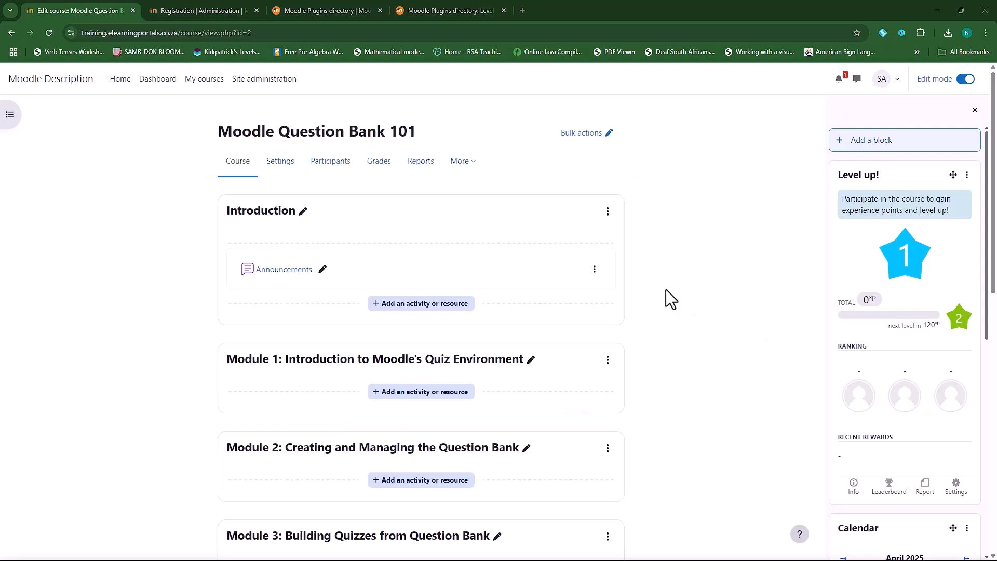
pyautogui.click(504, 10)
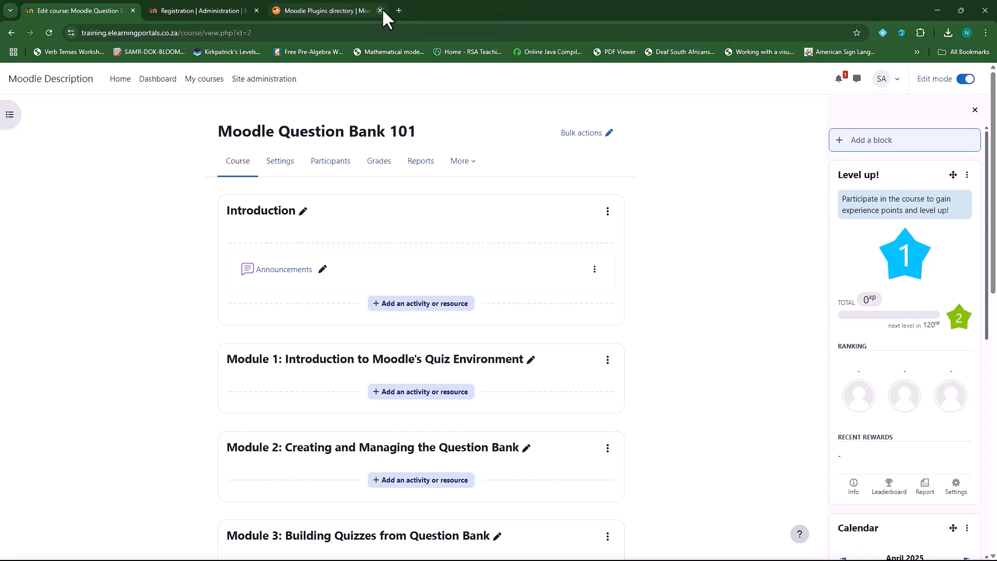
# Search the Moodle plugins directory for 'completion levels'
pyautogui.click(345, 9)
pyautogui.scroll(5, 174, 184)
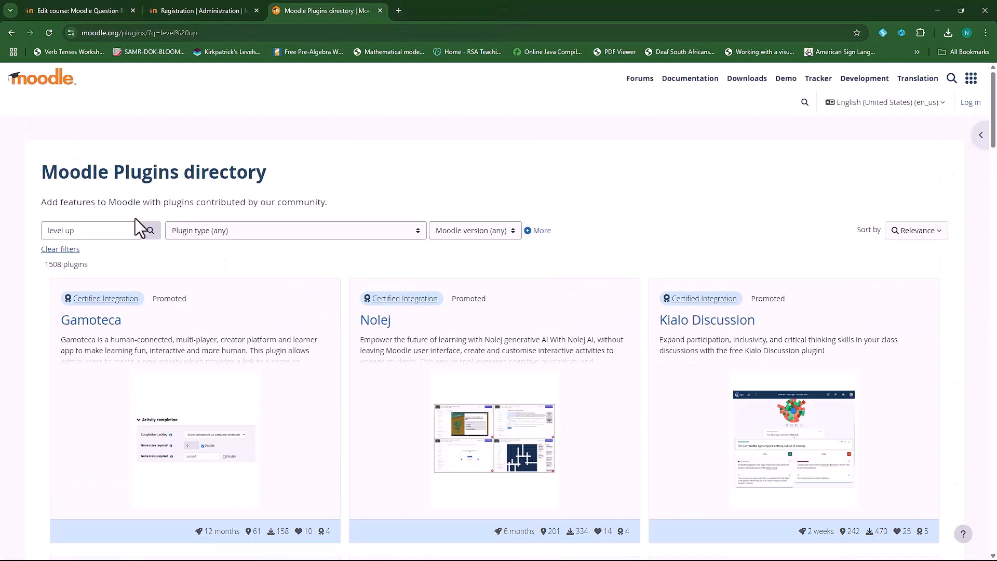
pyautogui.moveTo(90, 229); pyautogui.dragTo(18, 225)
pyautogui.write('completi')
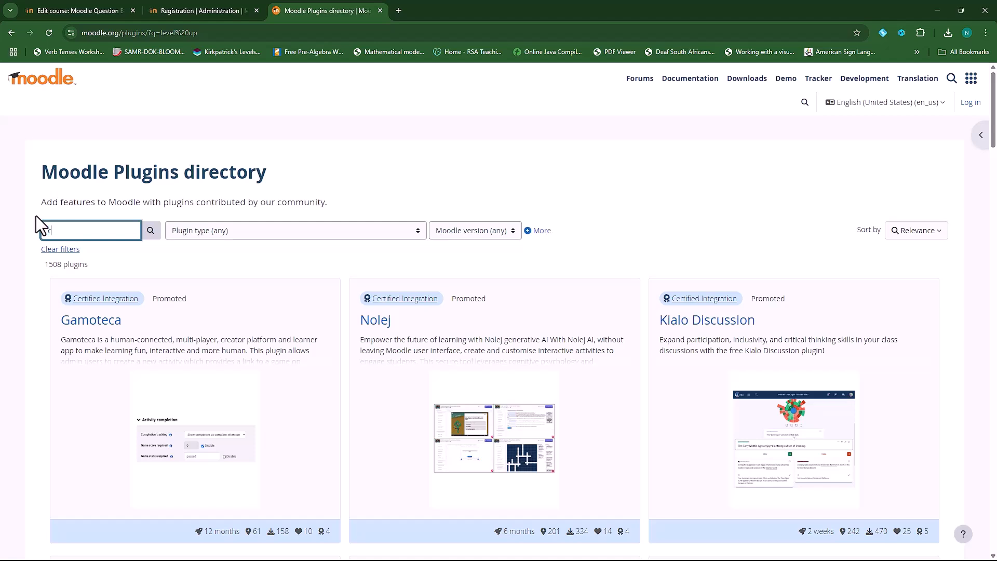
pyautogui.write('on levels')
pyautogui.click(151, 231)
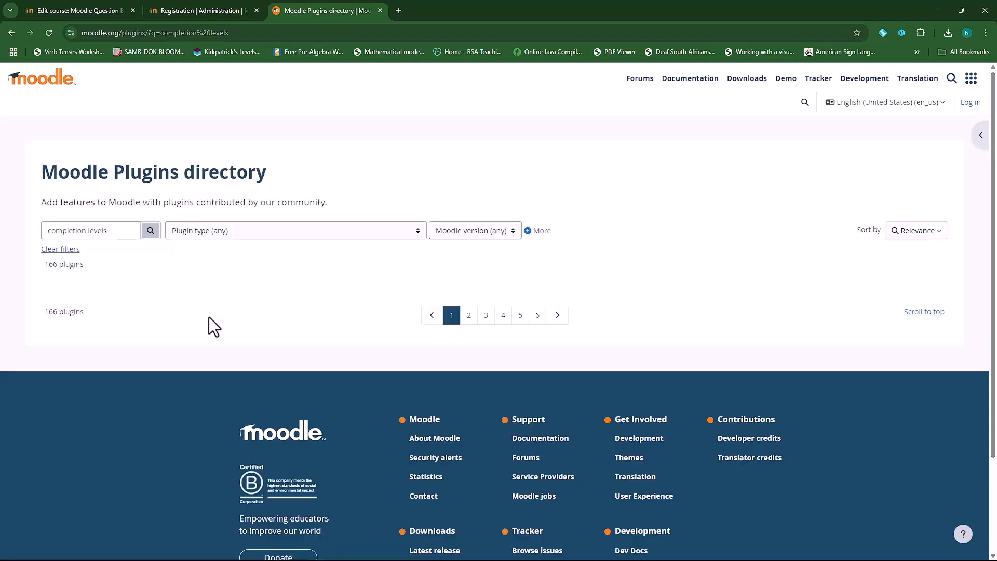
# Open Completion Levels in a new tab and download its 2.2 release for Moodle 4
pyautogui.scroll(-2, 297, 386)
pyautogui.scroll(-4, 298, 386)
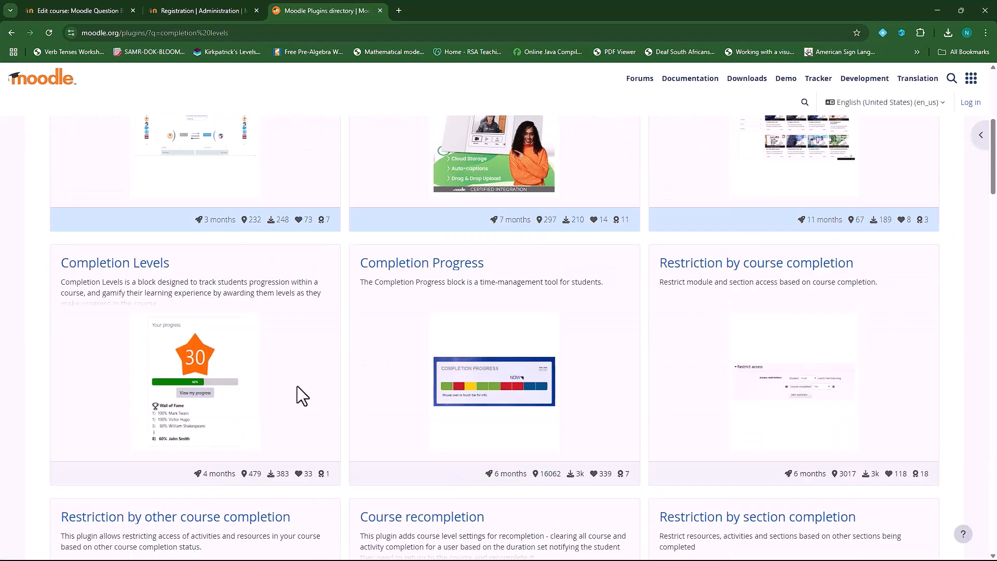
pyautogui.scroll(1, 107, 275)
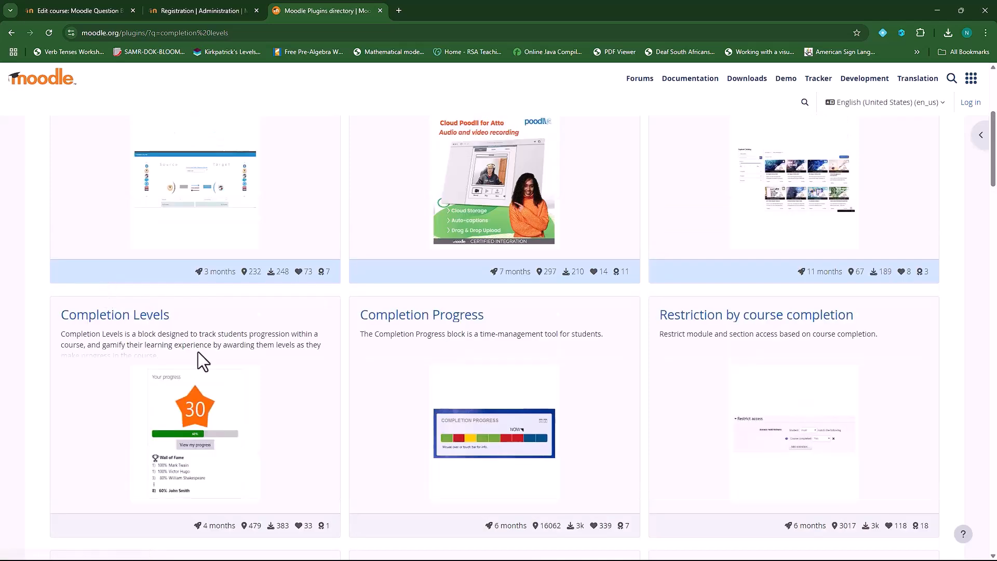
pyautogui.rightClick(151, 319)
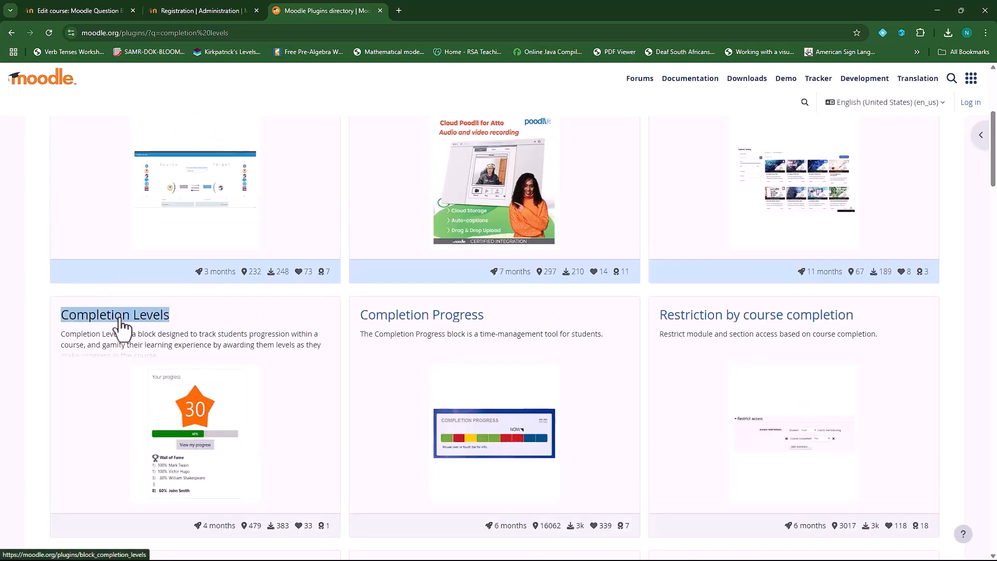
pyautogui.click(156, 329)
pyautogui.click(453, 9)
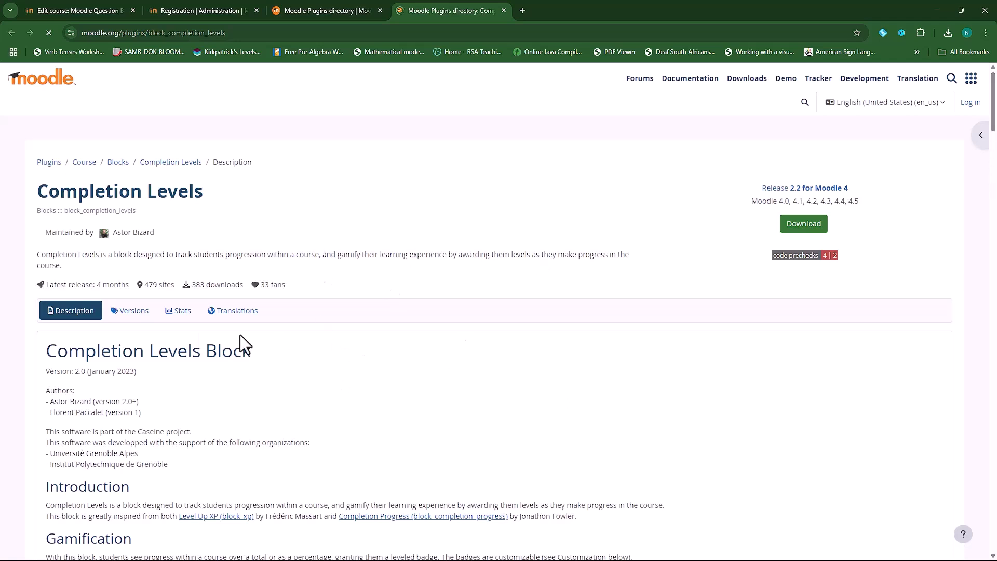
pyautogui.click(139, 316)
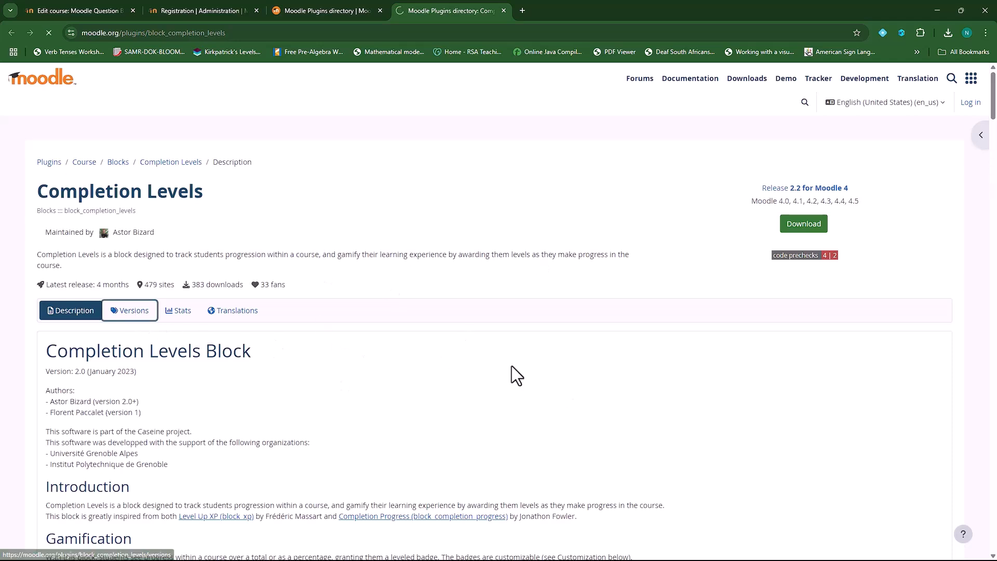
pyautogui.click(601, 345)
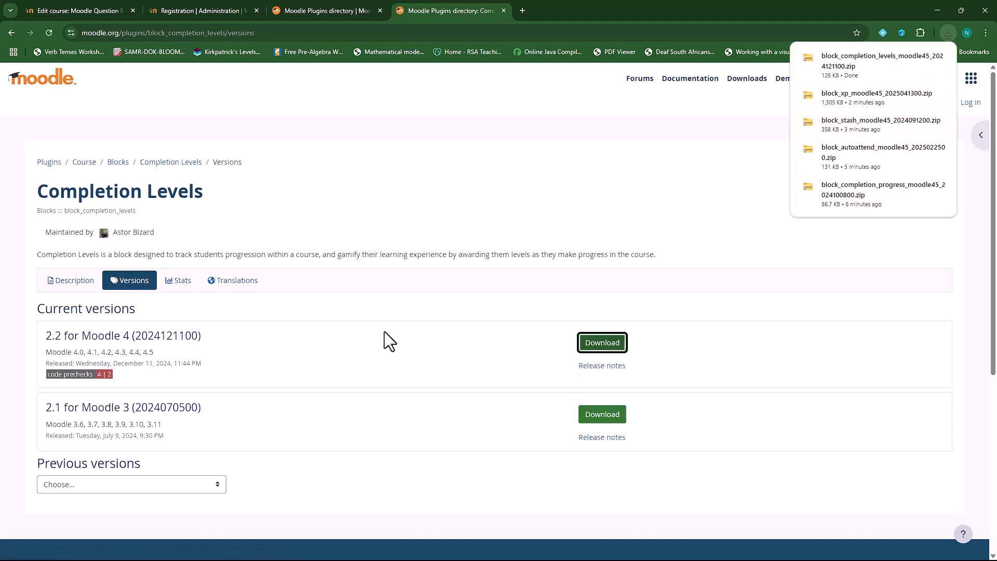
# Go to the Install plugins page under Site administration > Plugins
pyautogui.click(182, 9)
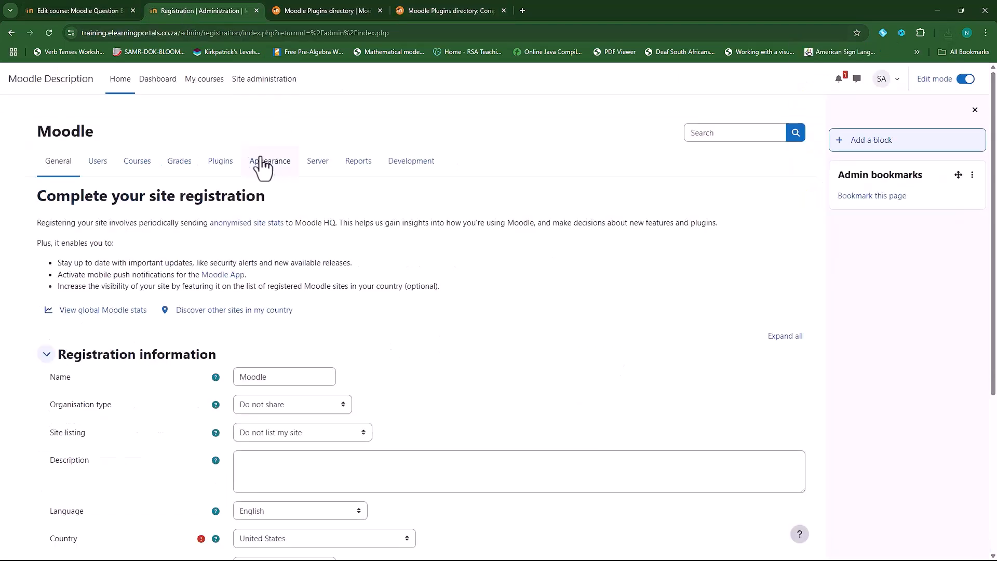
pyautogui.click(264, 79)
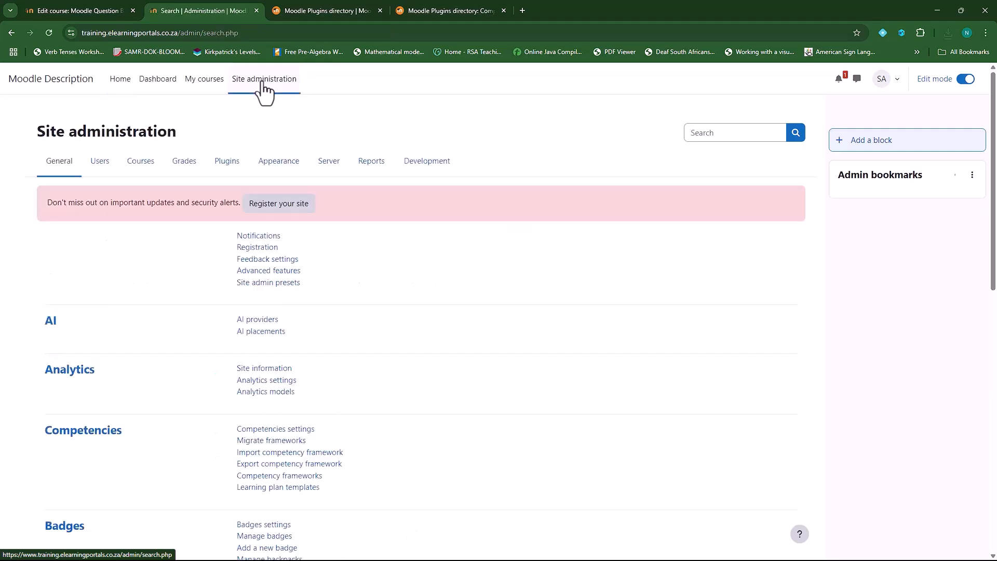
pyautogui.click(220, 166)
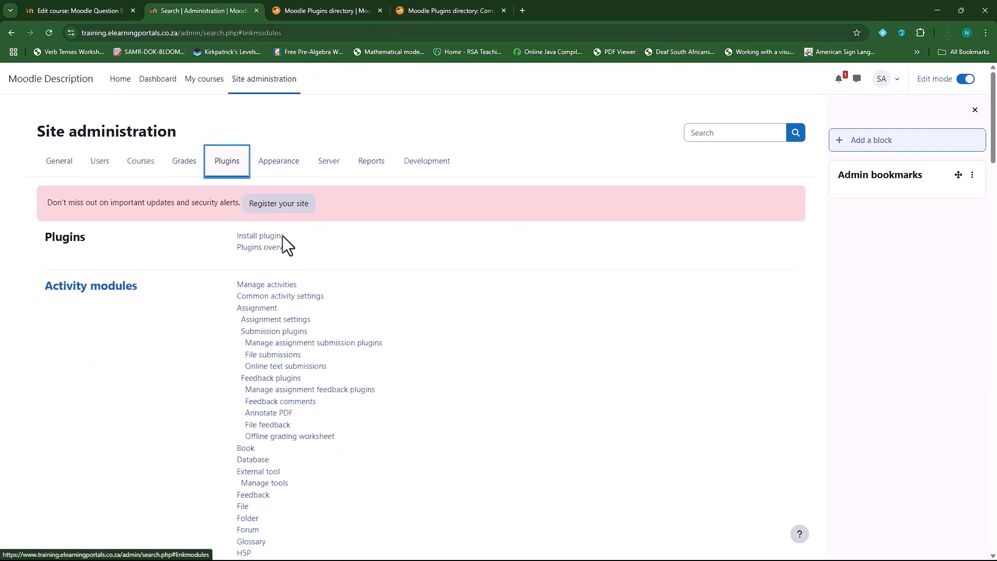
pyautogui.click(264, 237)
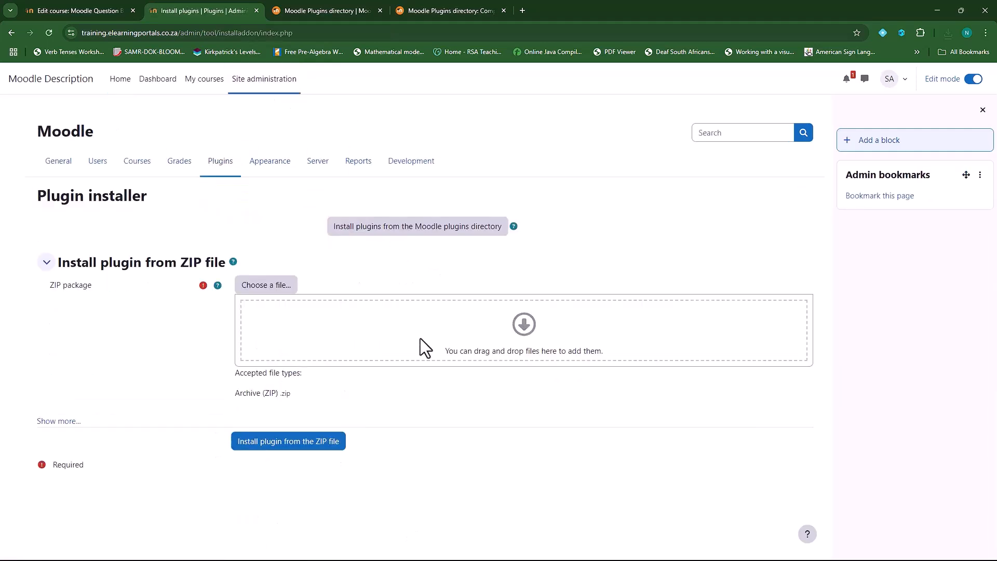
# Upload the Completion Levels zip, install it from the ZIP file, and continue past validation
pyautogui.click(265, 285)
pyautogui.click(426, 277)
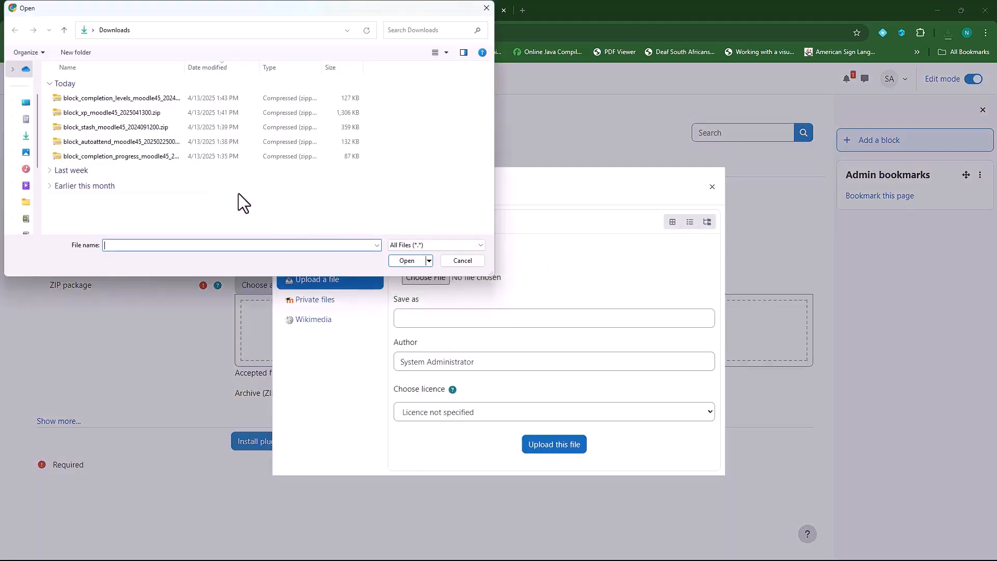
pyautogui.click(112, 97)
pyautogui.click(406, 261)
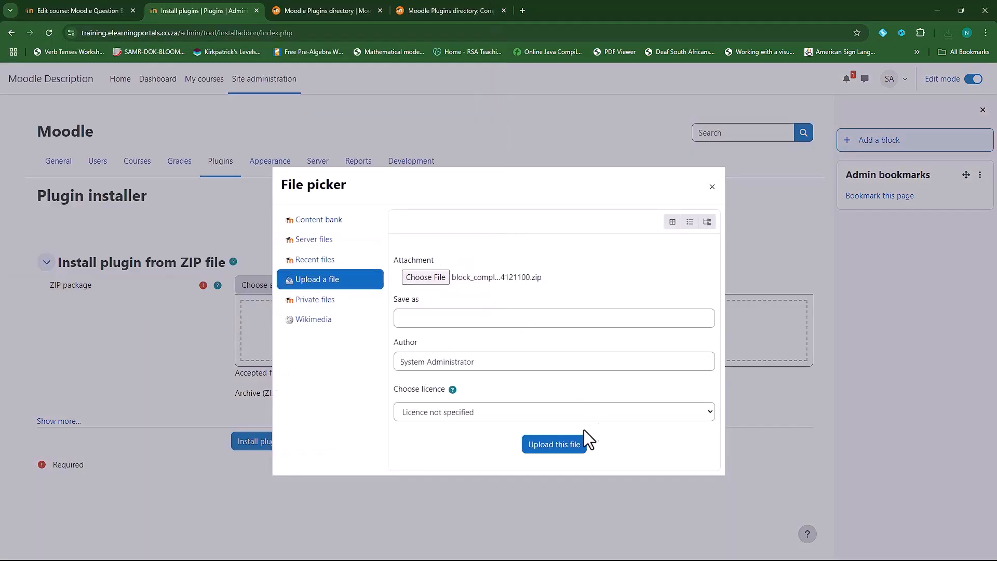
pyautogui.click(560, 448)
pyautogui.click(304, 442)
pyautogui.click(232, 216)
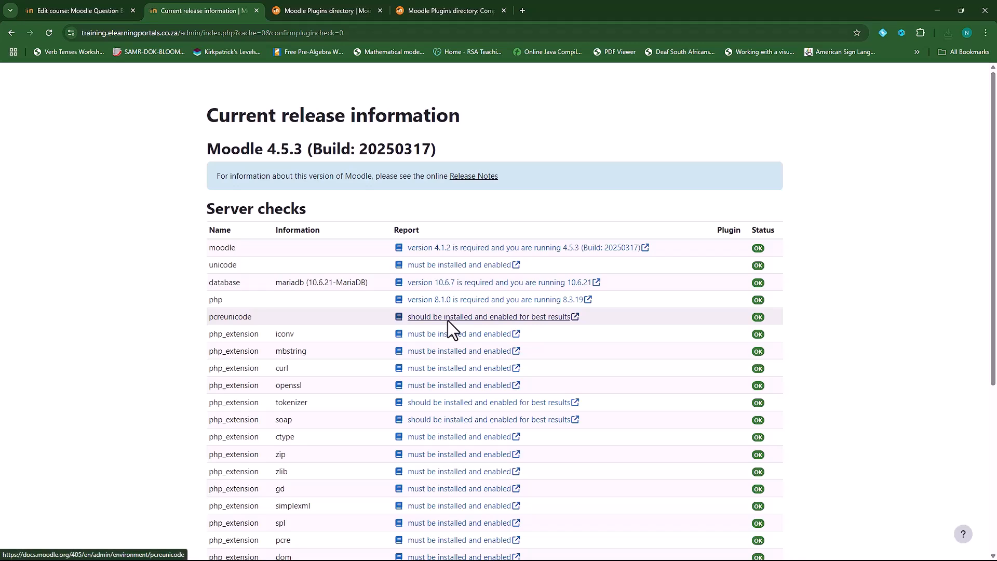
# Upgrade the database to install Completion Levels, save its default settings, and return to the course
pyautogui.scroll(-4, 525, 348)
pyautogui.scroll(-2, 525, 349)
pyautogui.click(497, 542)
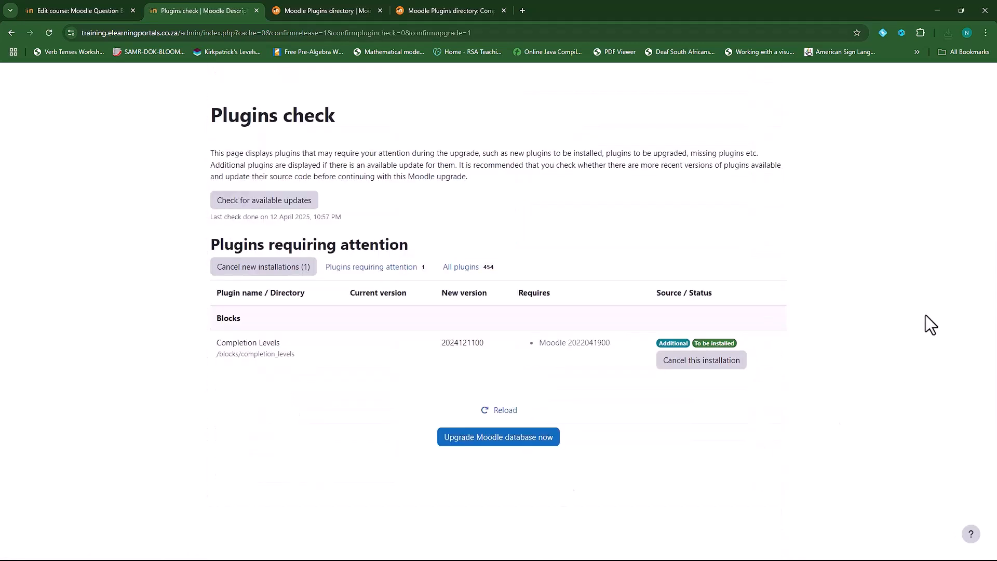
pyautogui.click(485, 443)
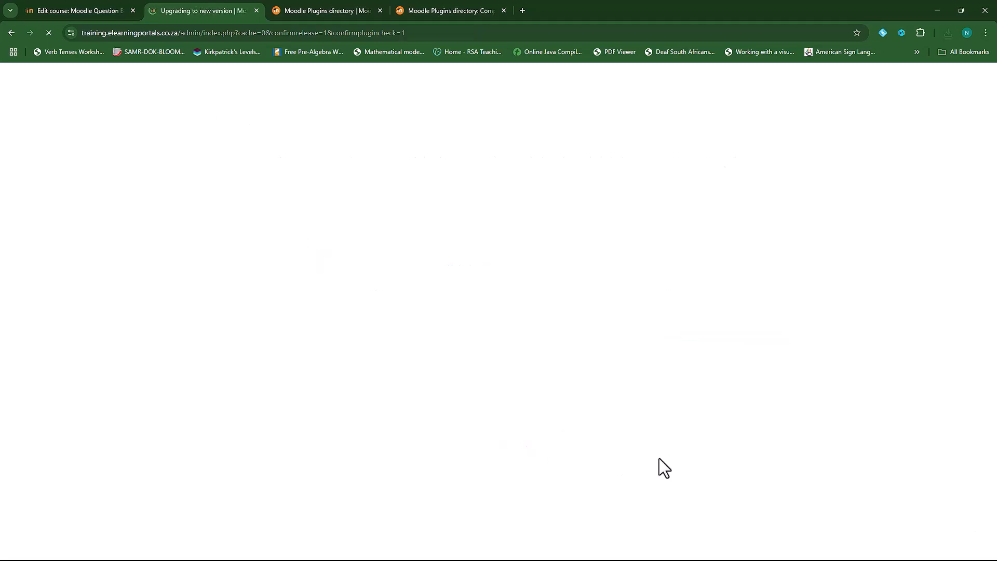
pyautogui.click(497, 214)
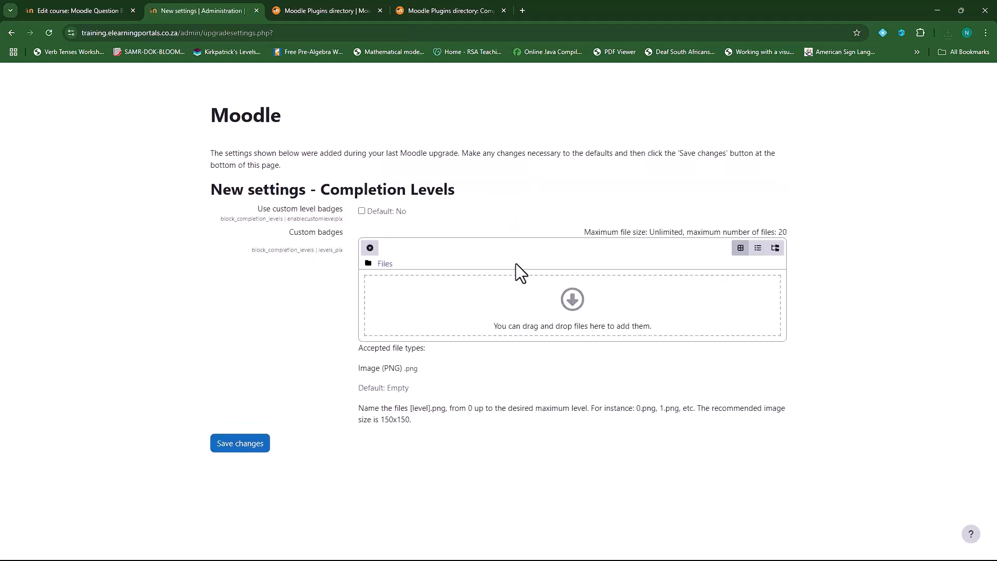
pyautogui.click(241, 446)
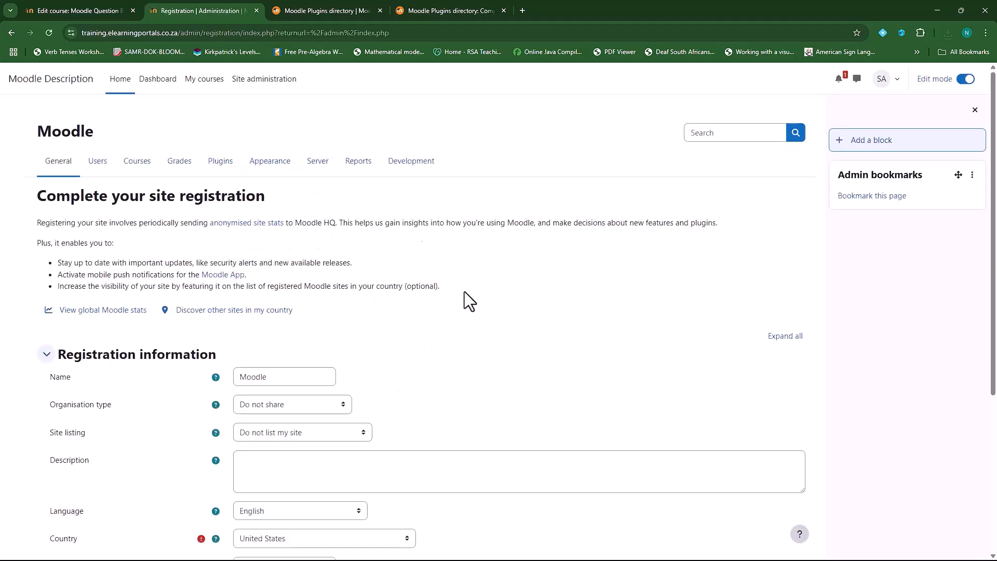
pyautogui.click(86, 10)
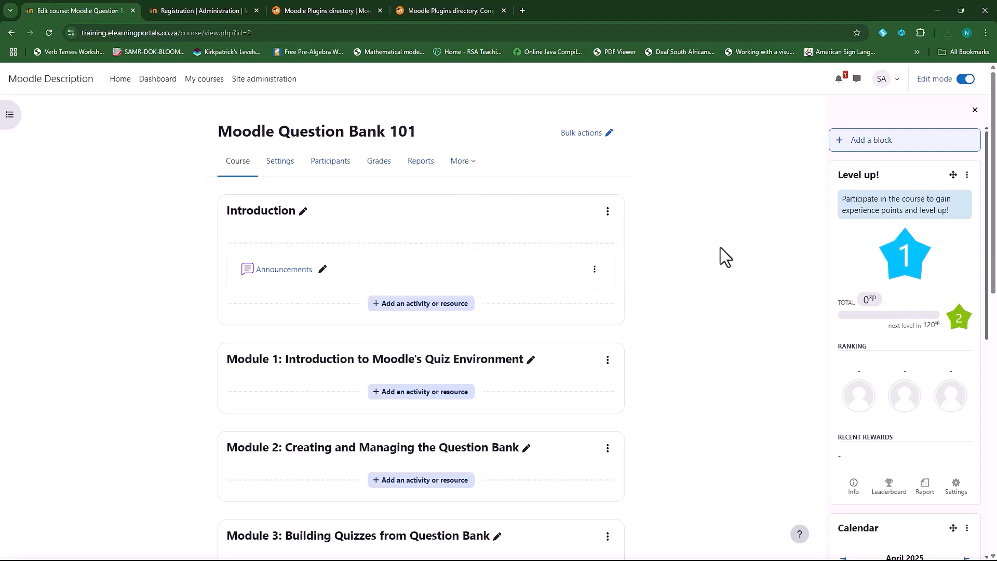
# Add the Completion Levels block and drag it directly below the Level up! block
pyautogui.click(839, 143)
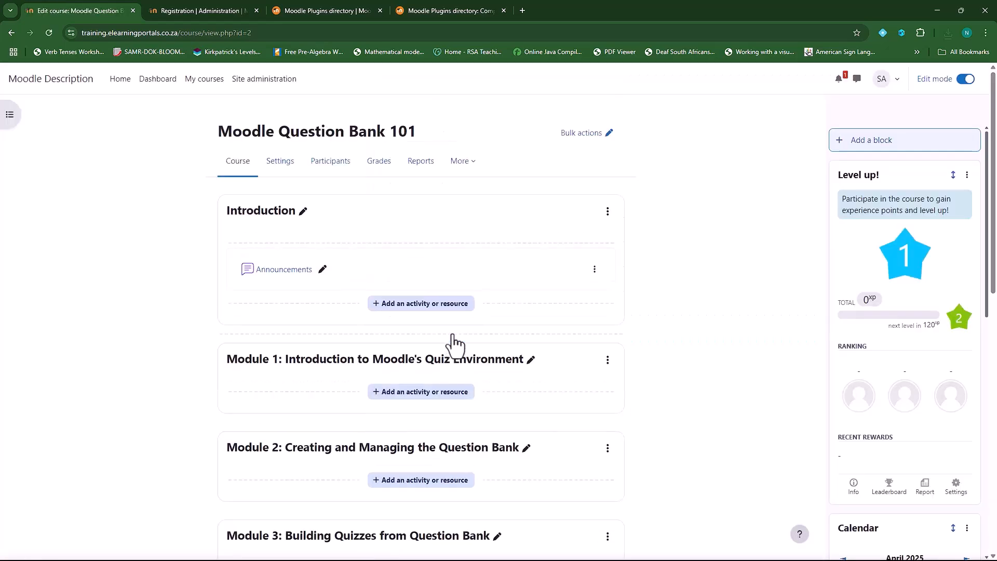
pyautogui.scroll(-10, 901, 441)
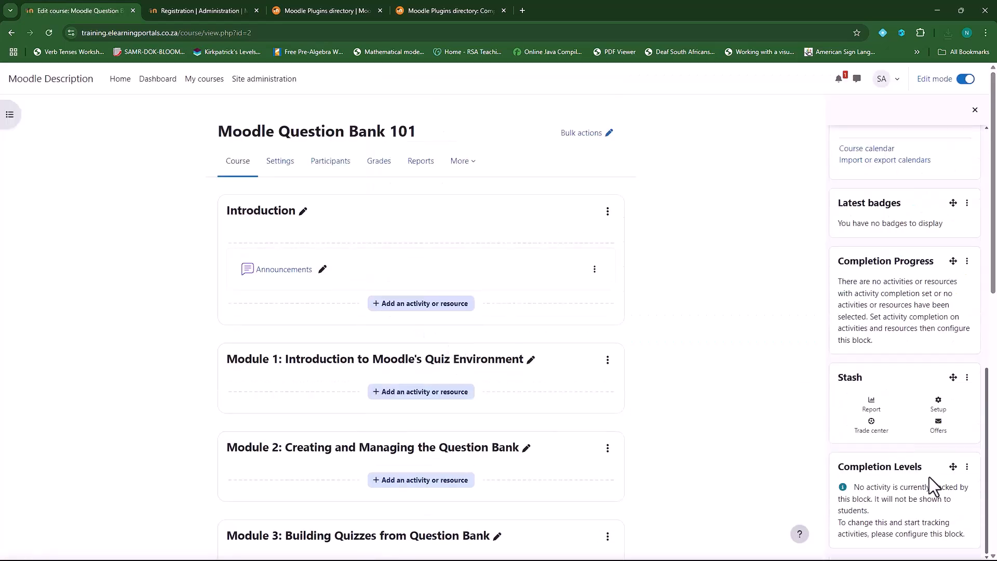
pyautogui.moveTo(953, 466); pyautogui.dragTo(958, 301)
pyautogui.scroll(4, 951, 327)
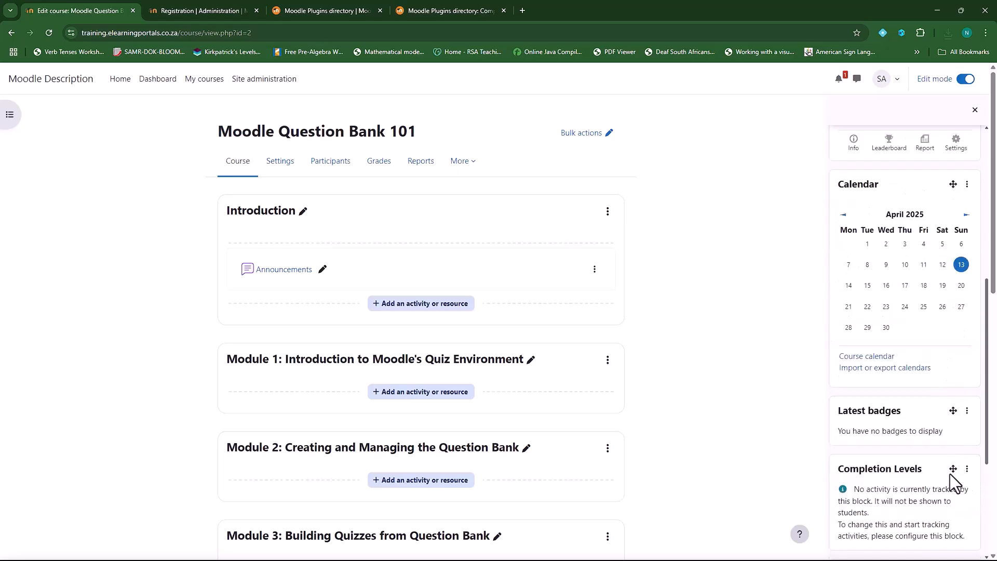
pyautogui.moveTo(953, 469); pyautogui.dragTo(935, 286)
pyautogui.scroll(5, 935, 285)
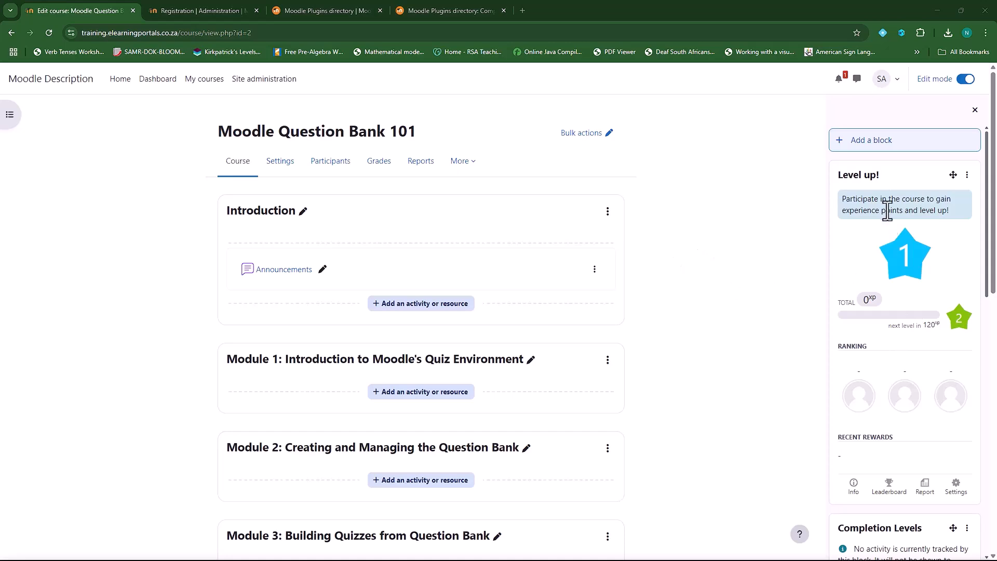
pyautogui.scroll(-3, 920, 434)
pyautogui.scroll(-8, 920, 434)
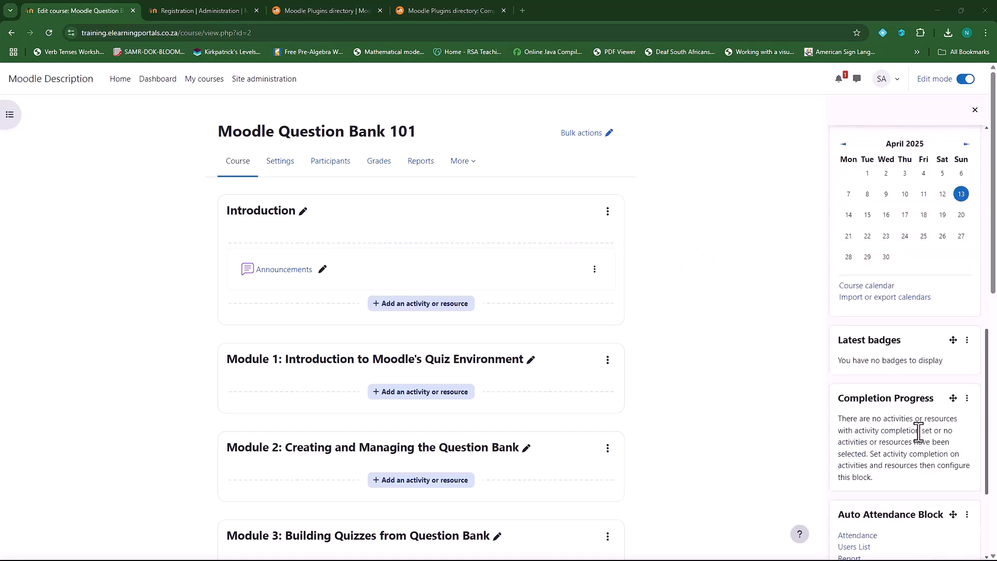
pyautogui.scroll(10, 919, 432)
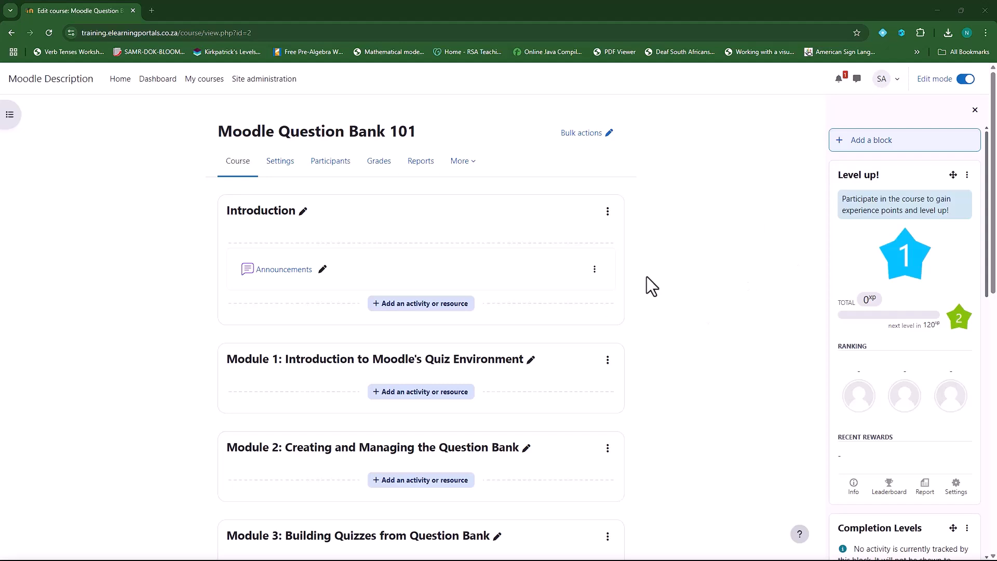
# Start a course backup from Course reuse, excluding enrolled users
pyautogui.click(474, 166)
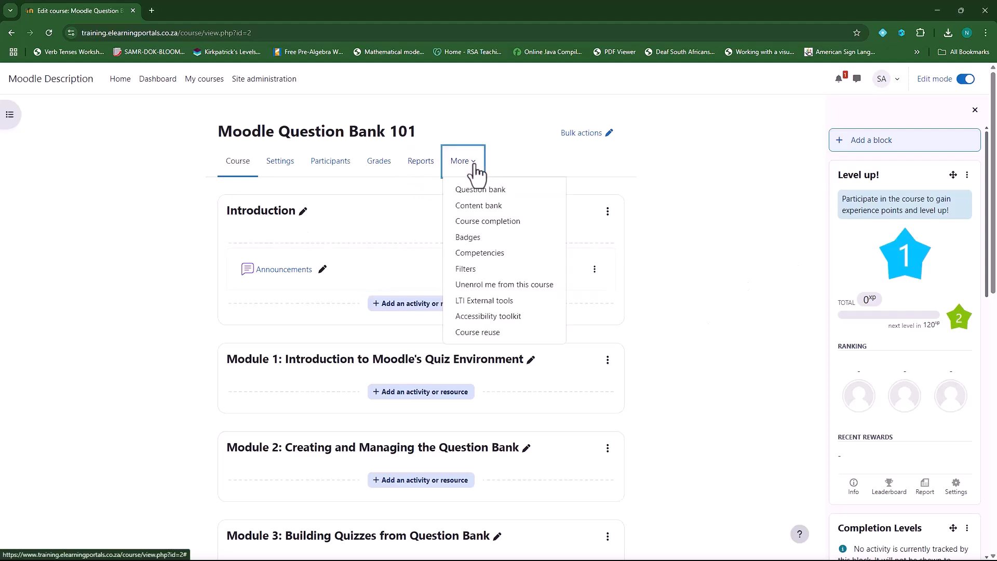
pyautogui.click(499, 337)
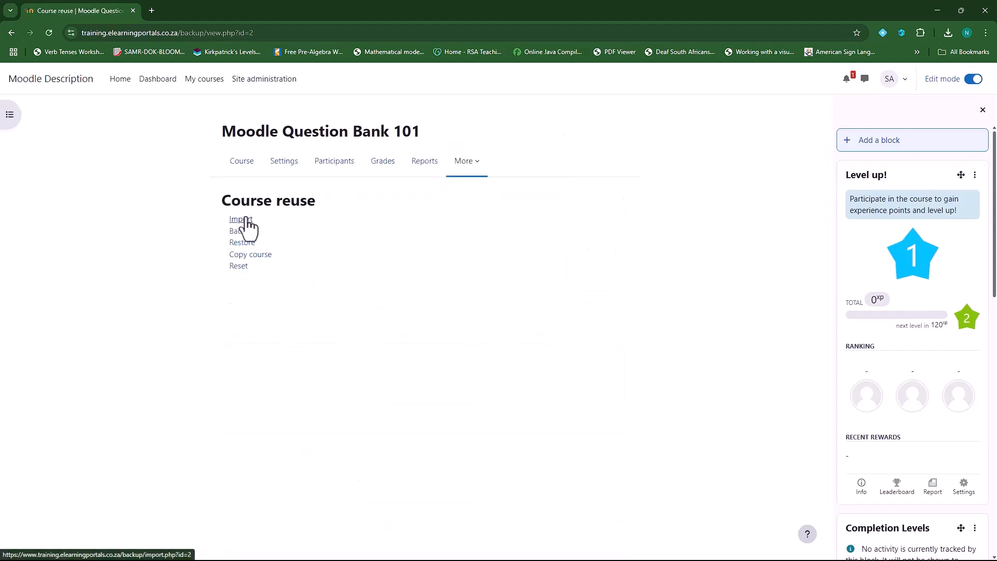
pyautogui.click(243, 232)
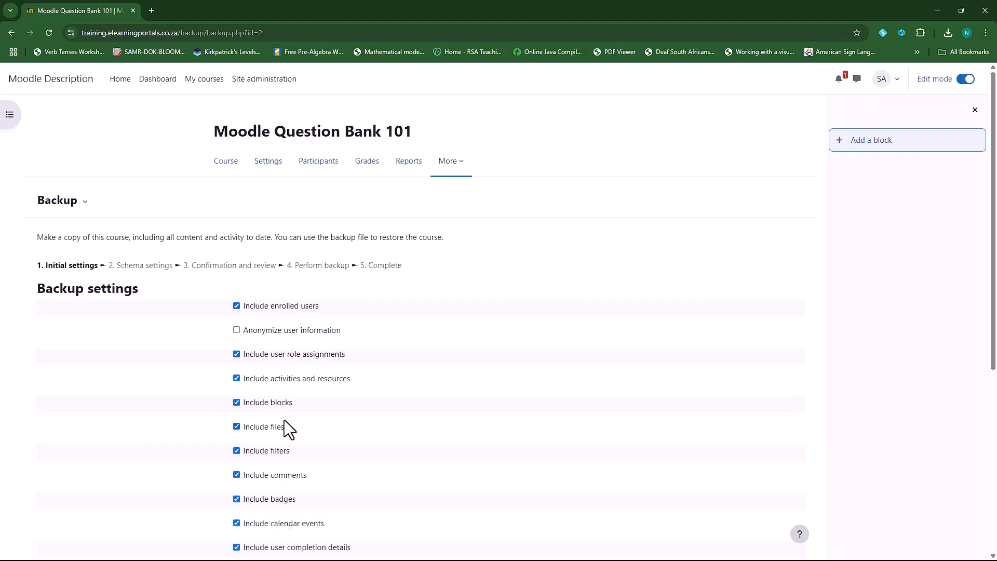
pyautogui.click(237, 306)
pyautogui.scroll(-2, 397, 333)
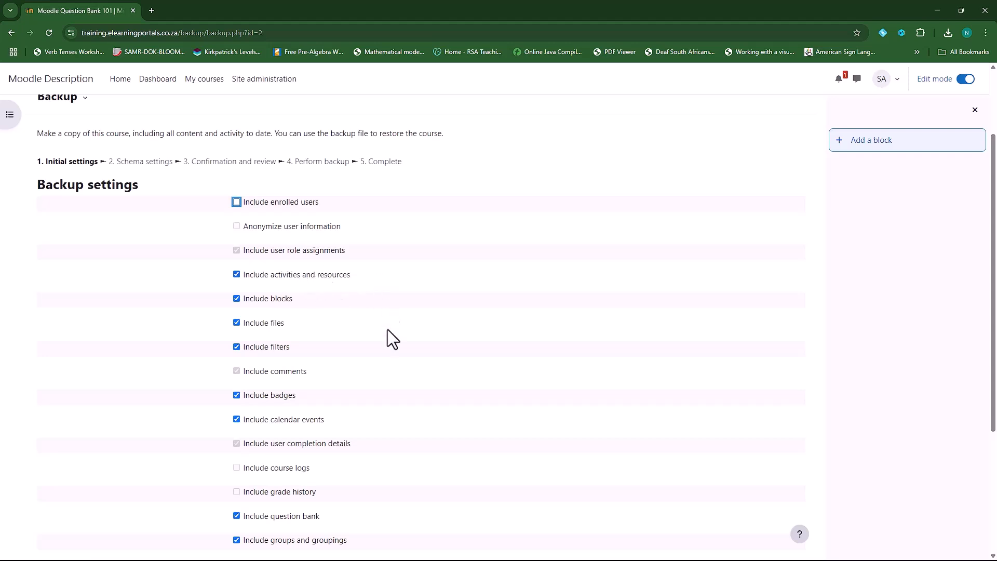
pyautogui.scroll(-1, 391, 318)
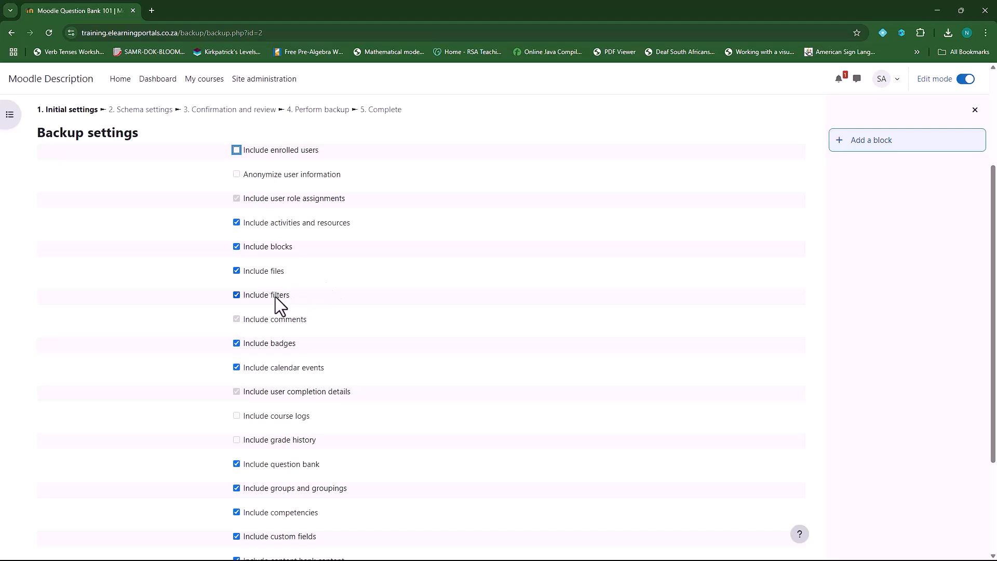
# Exclude badges, calendar events, question bank, groups and groupings, competencies and custom fields
pyautogui.click(274, 343)
pyautogui.click(270, 369)
pyautogui.scroll(-1, 389, 392)
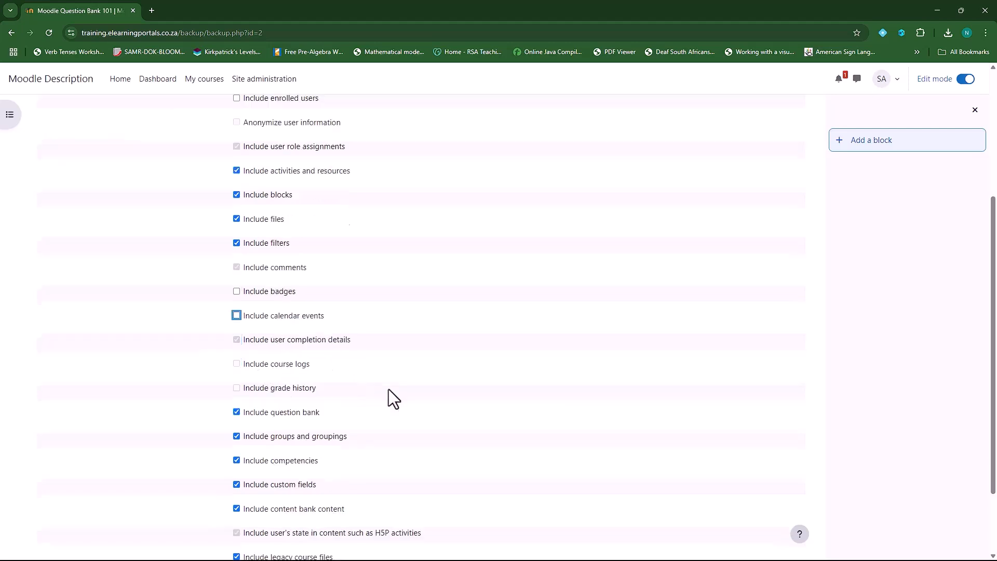
pyautogui.click(289, 412)
pyautogui.scroll(-1, 436, 395)
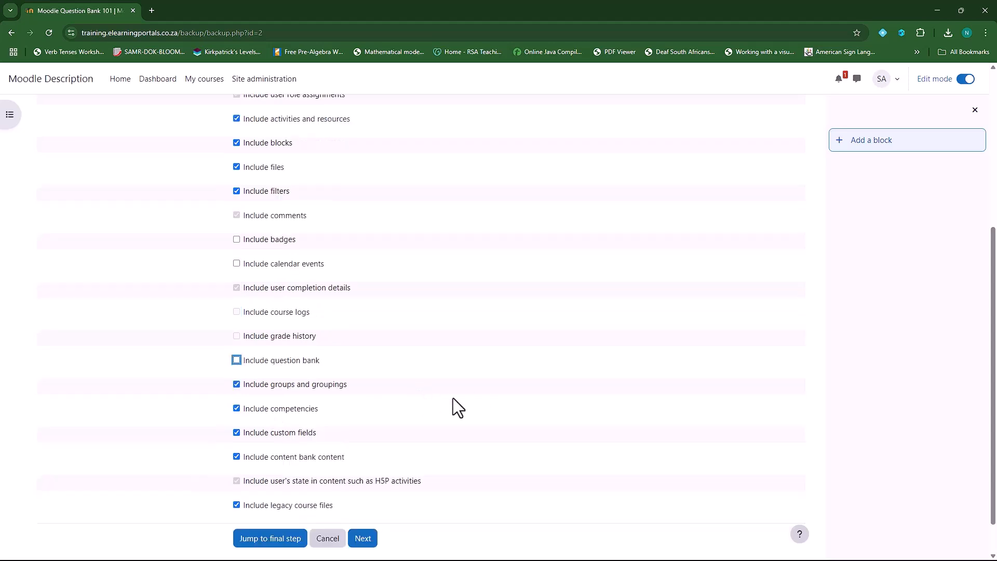
pyautogui.click(265, 387)
pyautogui.click(288, 410)
pyautogui.click(288, 433)
pyautogui.scroll(3, 316, 367)
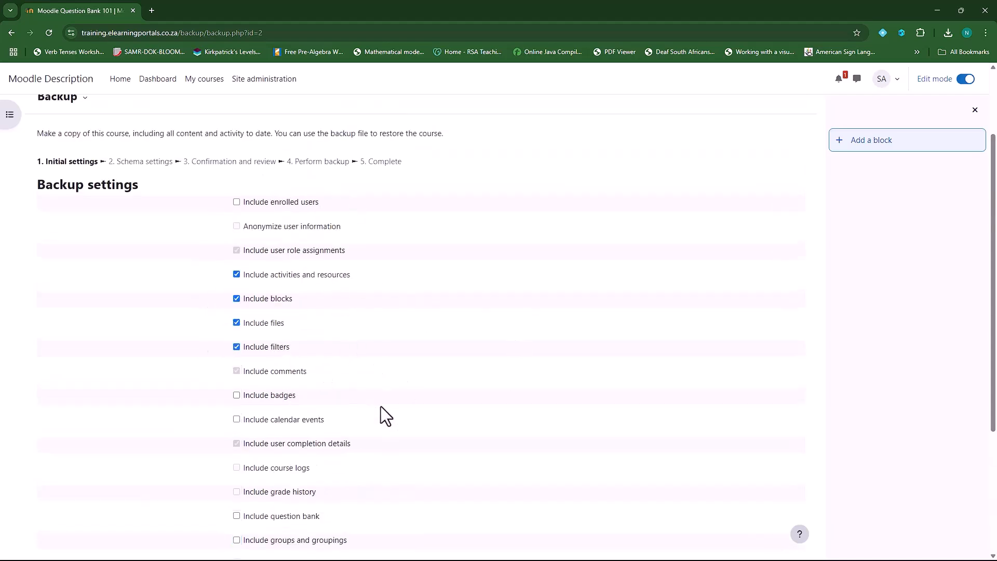
pyautogui.scroll(-4, 381, 407)
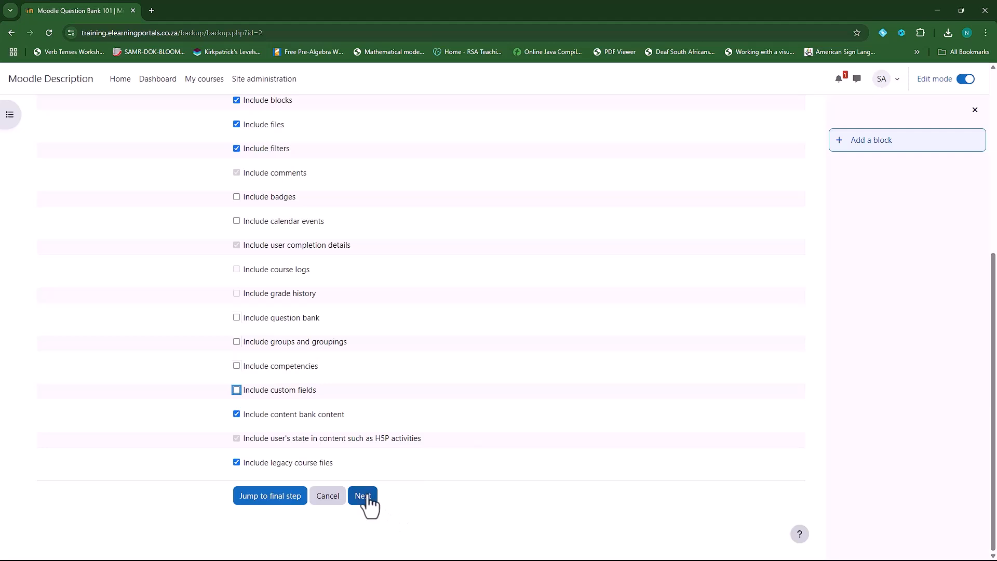
pyautogui.click(363, 496)
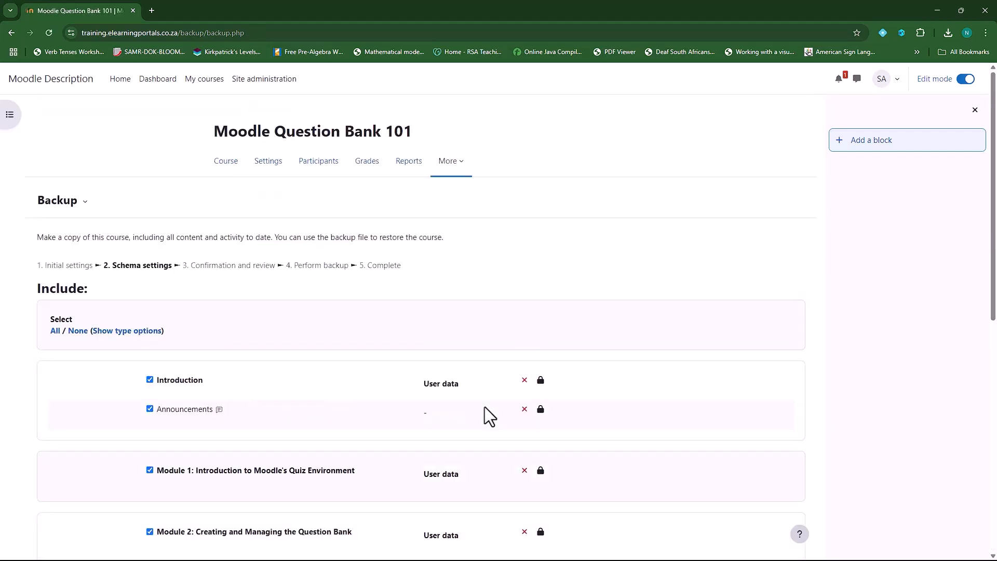
# Leave Sections 6, 7 and 8 out of the backup, keeping Modules 1–4 included
pyautogui.scroll(-1, 270, 374)
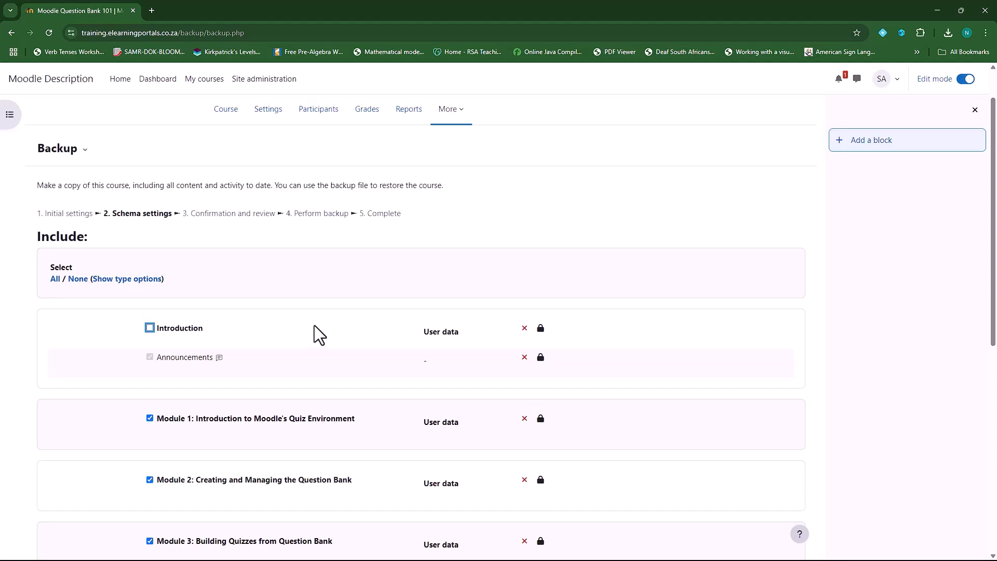
pyautogui.scroll(-3, 274, 341)
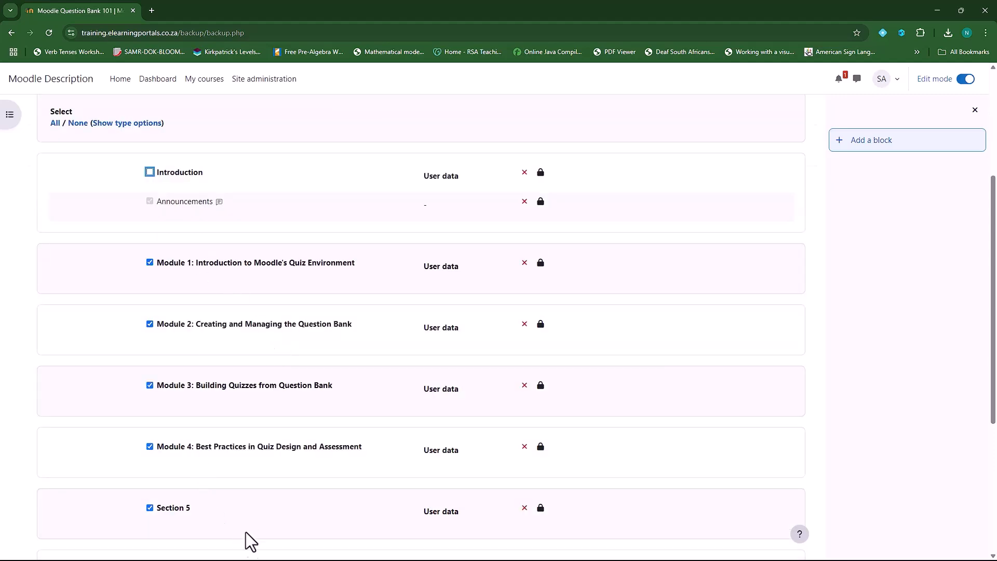
pyautogui.scroll(-2, 239, 352)
pyautogui.scroll(-2, 252, 472)
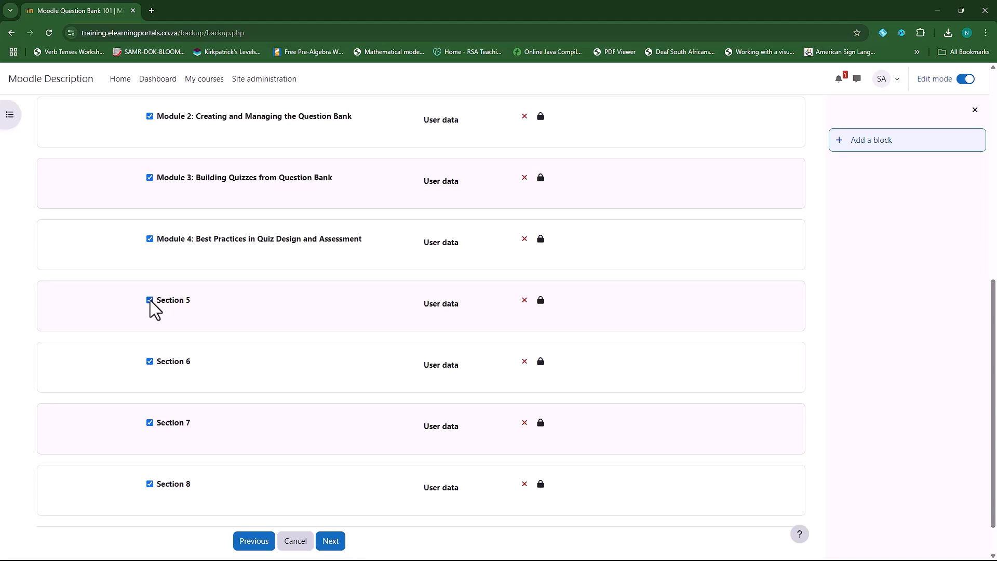
pyautogui.click(150, 361)
pyautogui.click(149, 423)
pyautogui.click(150, 483)
# Rename the backup file to MainCourseTemplate and perform the backup
pyautogui.click(332, 545)
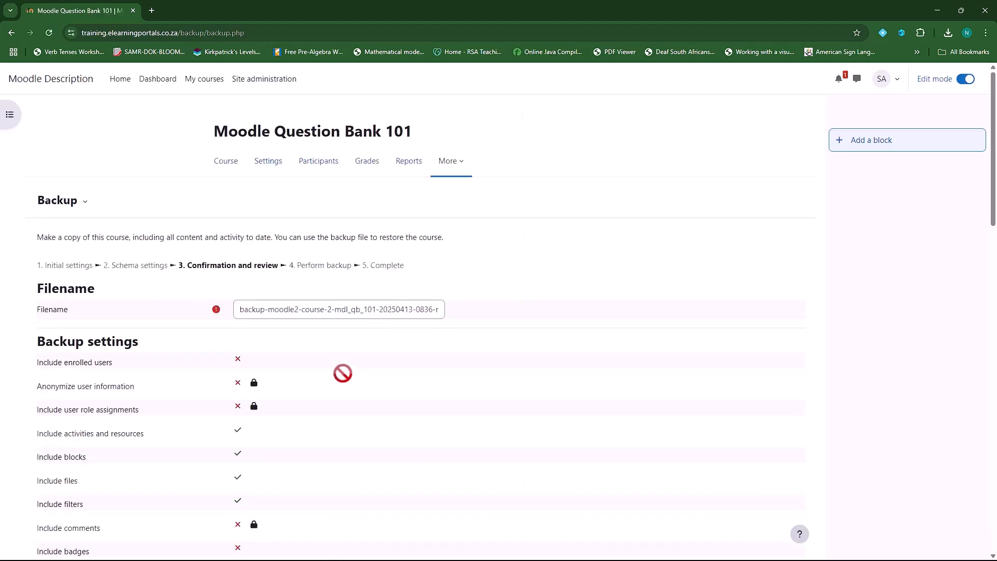
pyautogui.moveTo(240, 310); pyautogui.dragTo(421, 311)
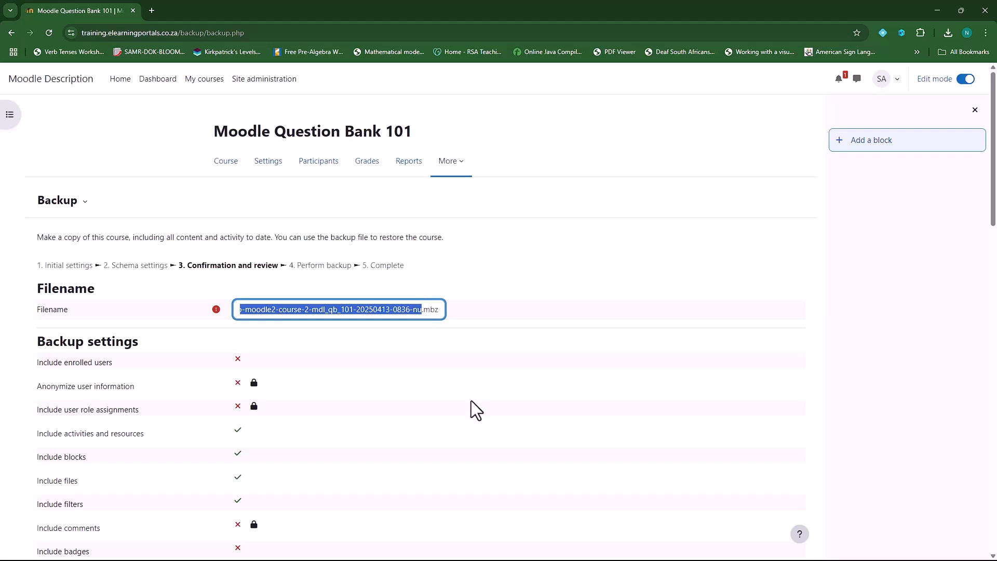
pyautogui.write('MainCo')
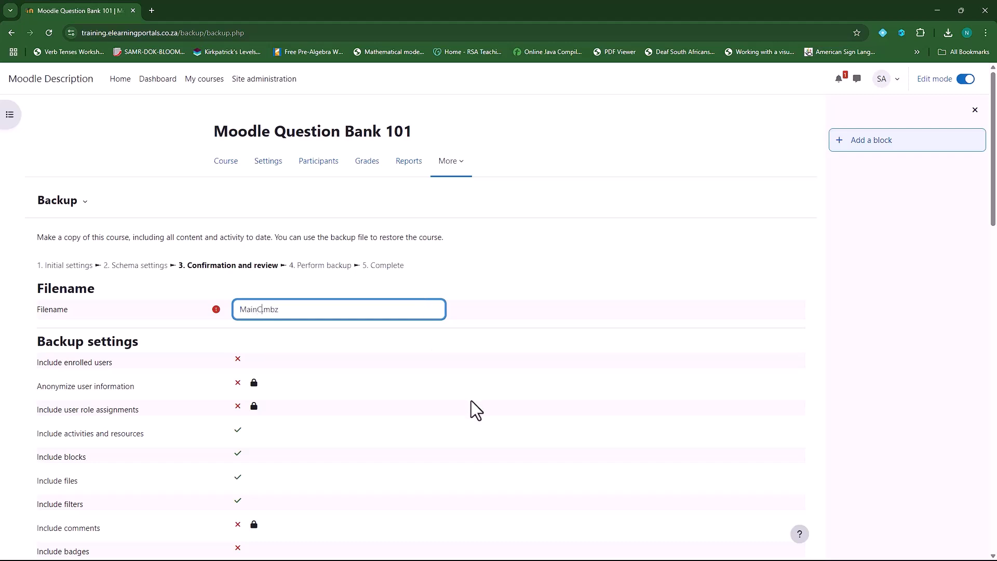
pyautogui.write('urseTemplate')
pyautogui.scroll(-1, 336, 358)
pyautogui.scroll(-20, 336, 359)
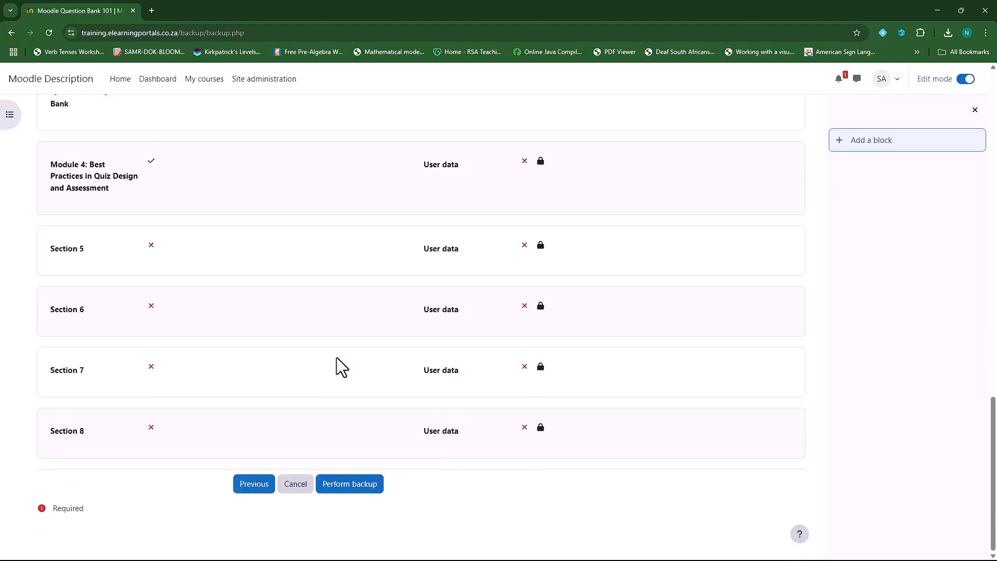
pyautogui.click(349, 485)
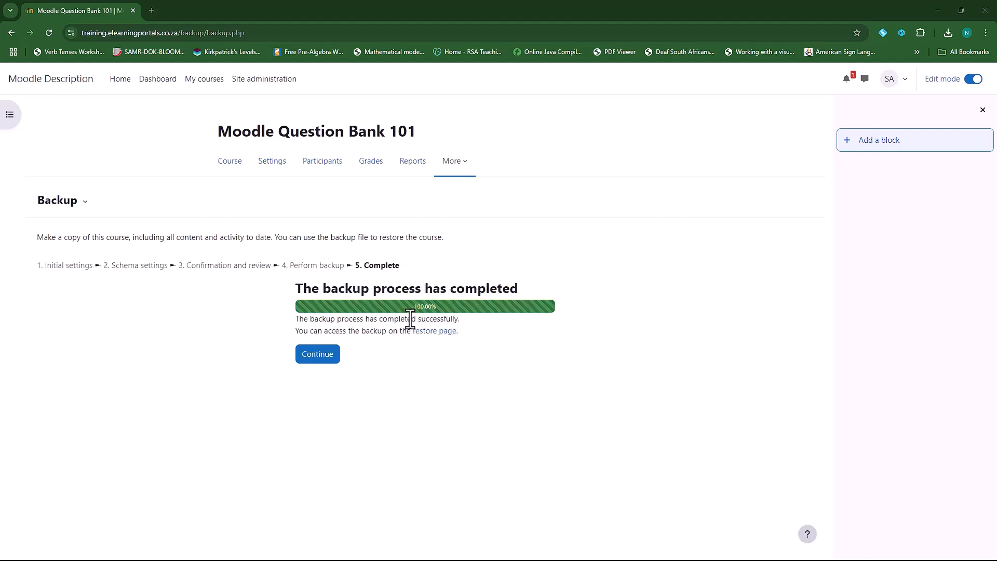
# Download MainCourseTemplate.mbz from the user private backup area on the Restore page
pyautogui.click(318, 355)
pyautogui.scroll(-5, 412, 291)
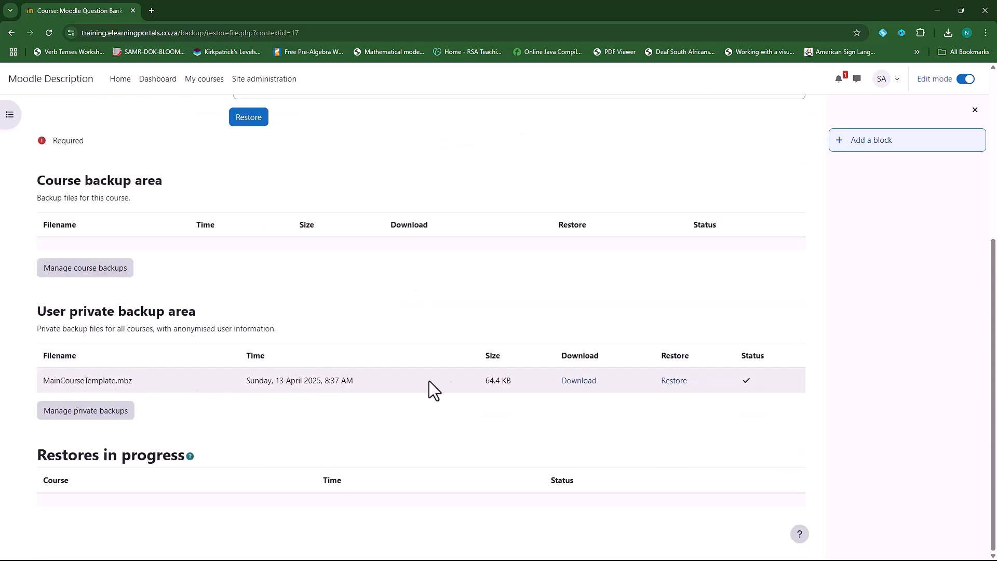
pyautogui.click(580, 383)
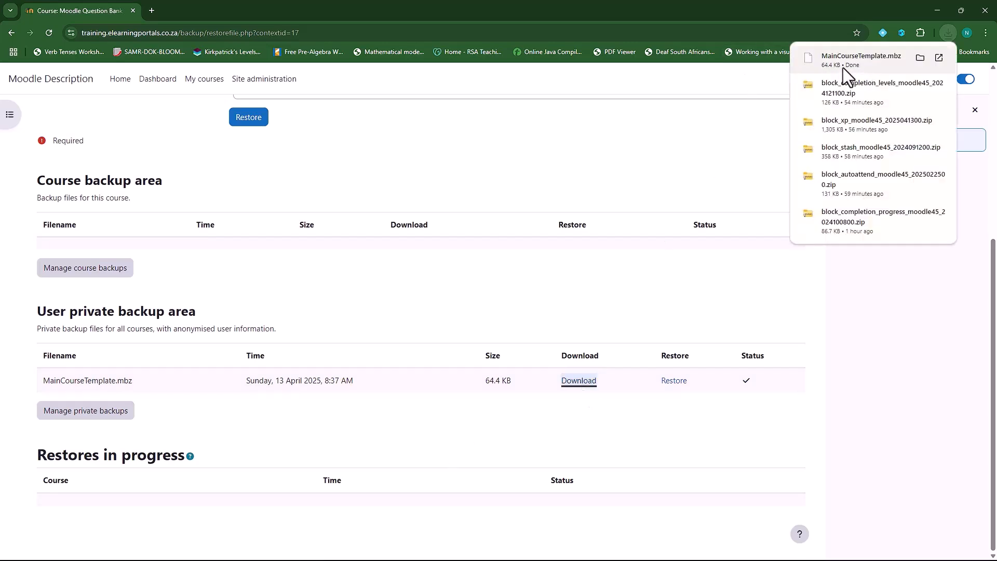
pyautogui.scroll(5, 426, 286)
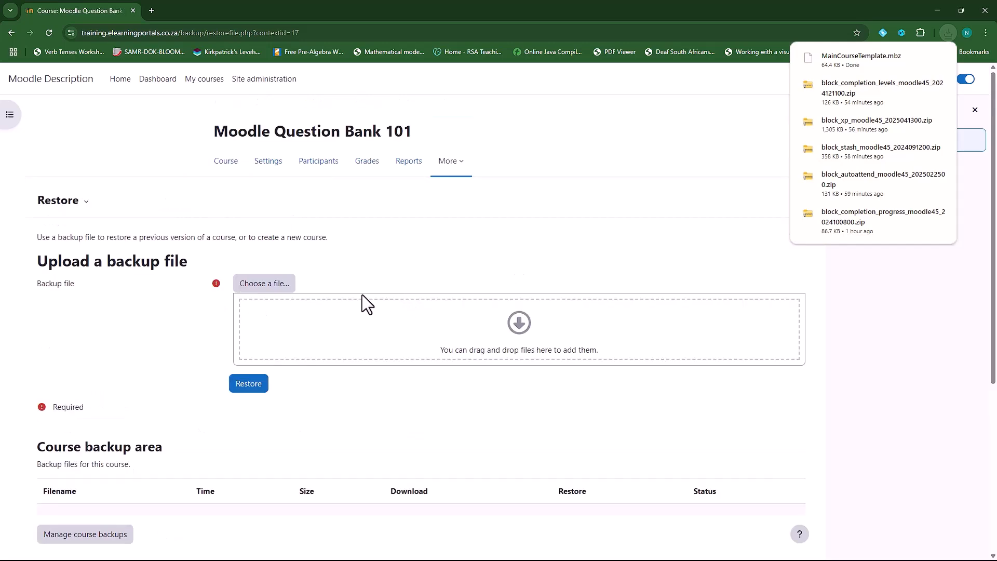
# Open Manage courses and categories and start adding a new category
pyautogui.click(264, 79)
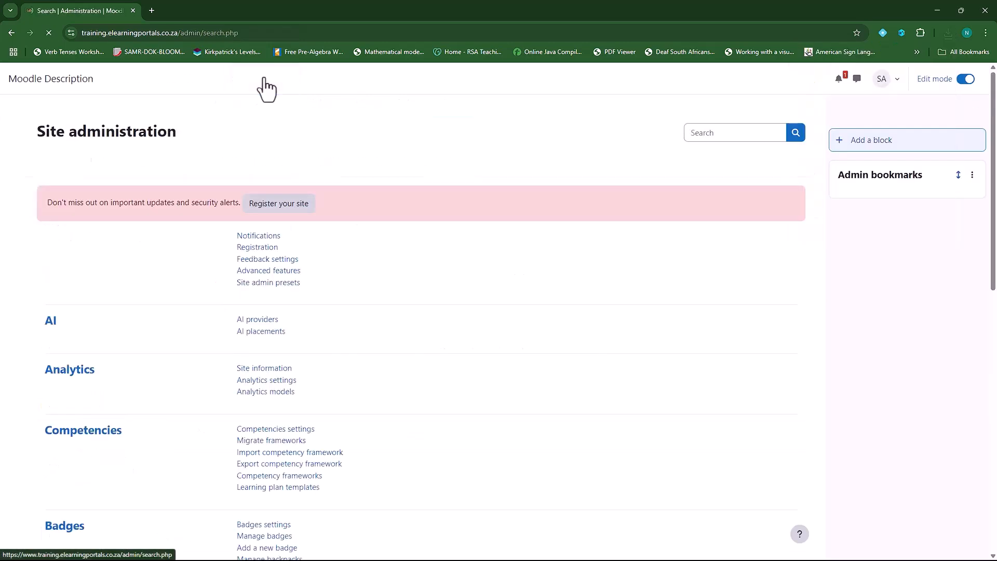
pyautogui.click(140, 162)
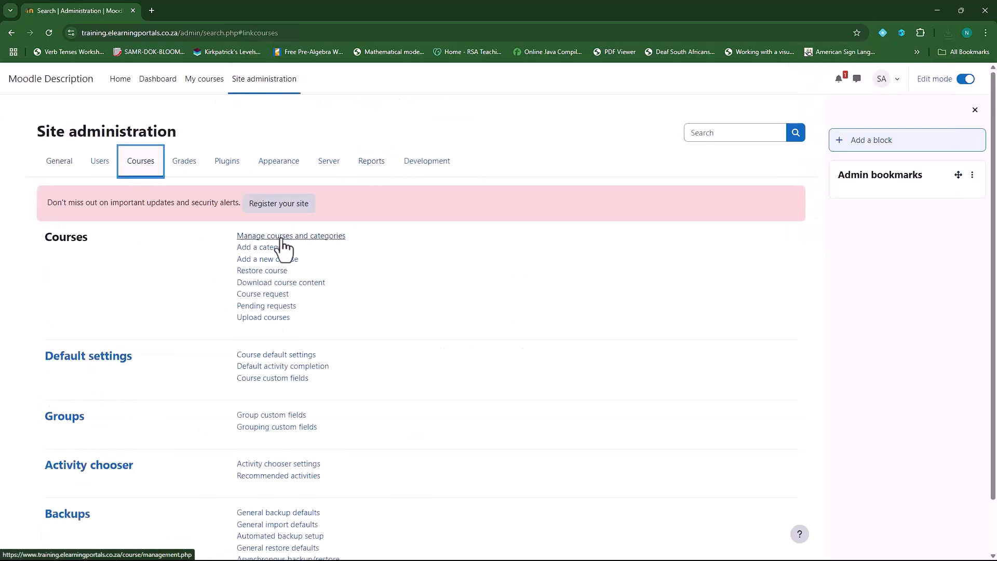
pyautogui.click(304, 237)
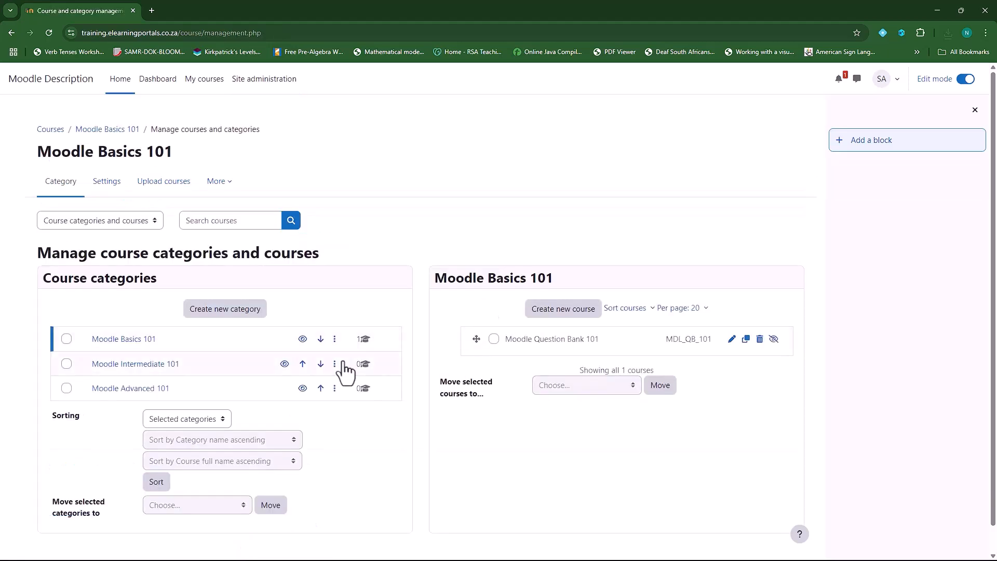
pyautogui.click(229, 312)
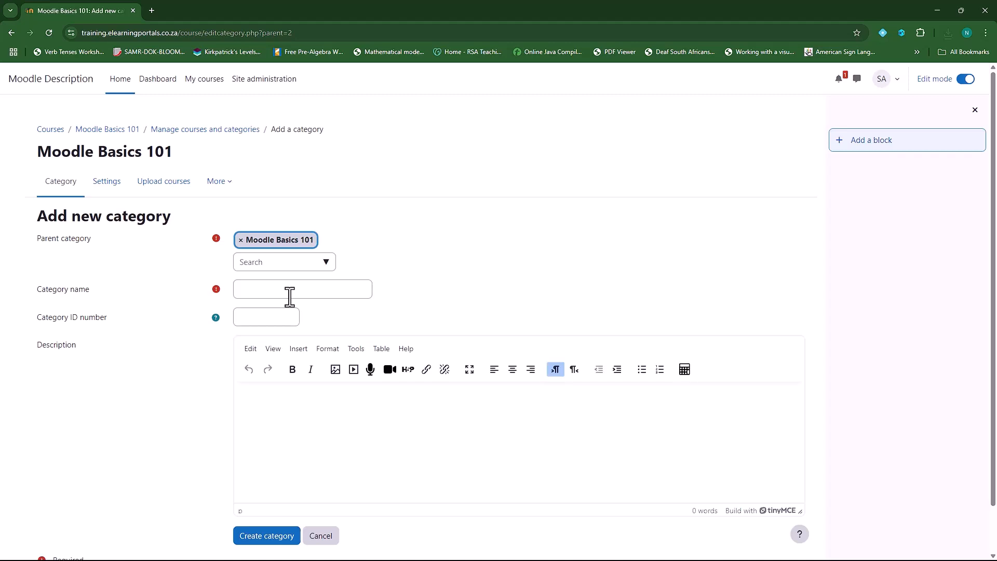
# Create the 'Course Template 101' category with Top as its parent
pyautogui.click(240, 241)
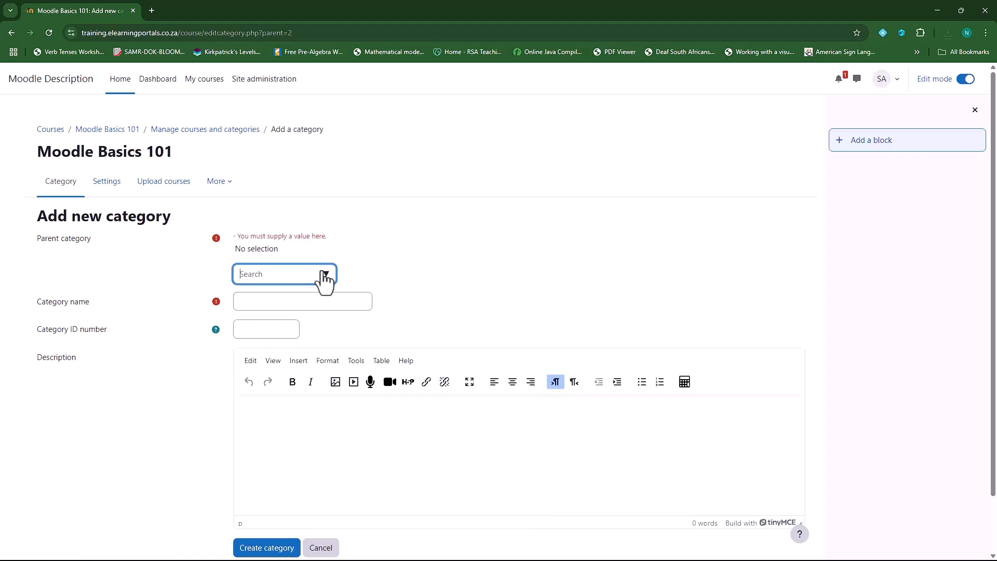
pyautogui.click(322, 273)
pyautogui.click(280, 295)
pyautogui.click(283, 292)
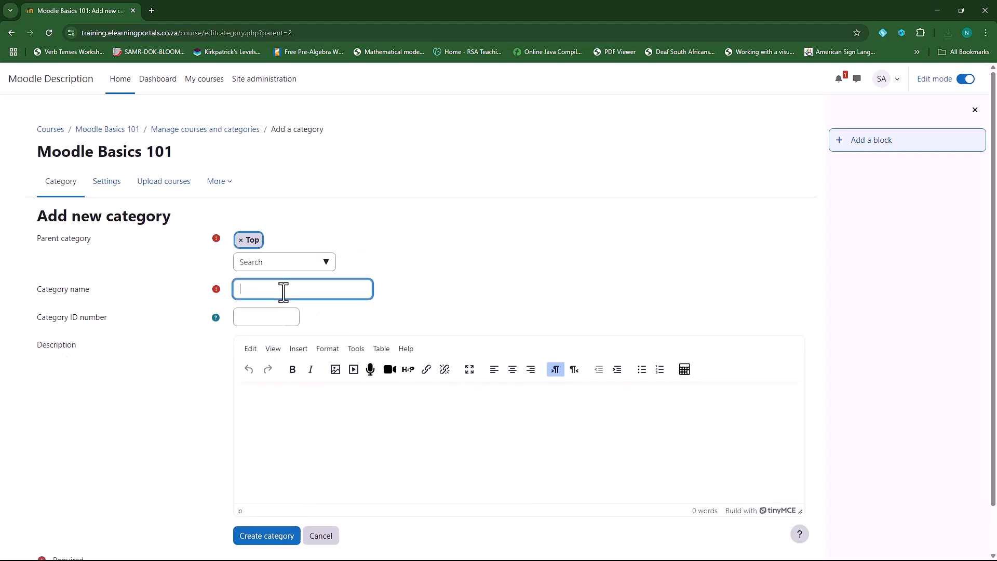
pyautogui.write('Course Template 101')
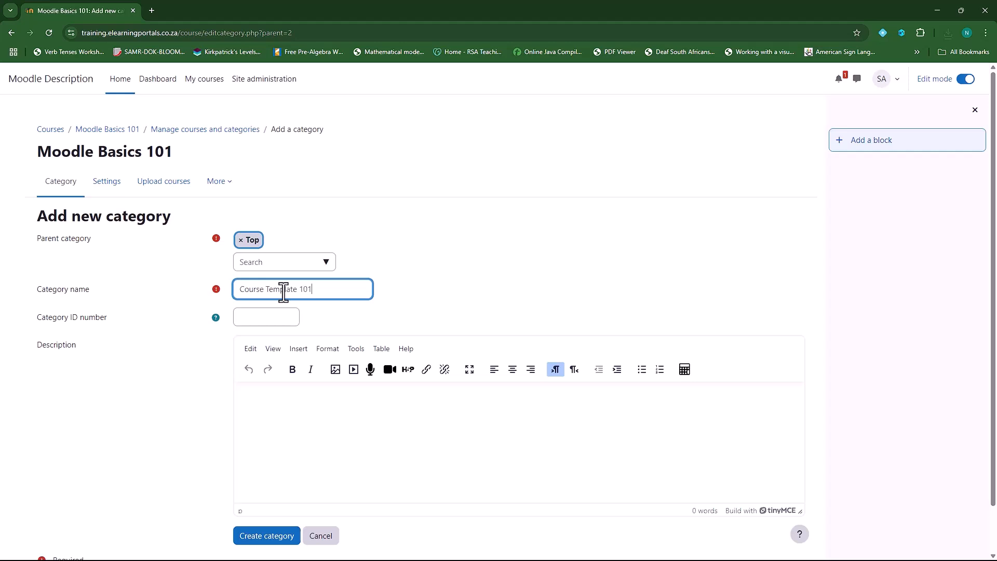
pyautogui.click(252, 538)
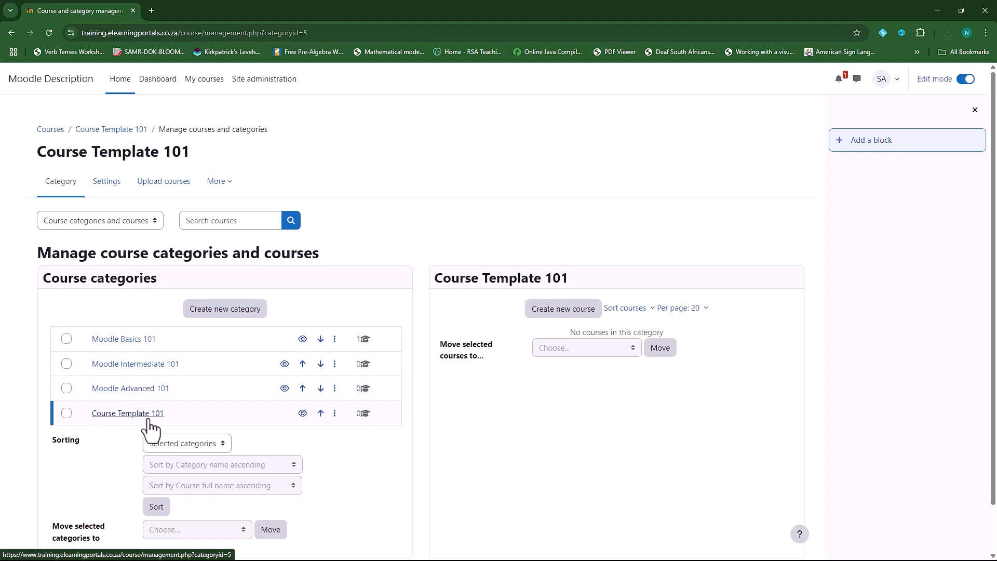
# In Course Template 101, start a course named 'Course template' with short name CT101
pyautogui.click(117, 418)
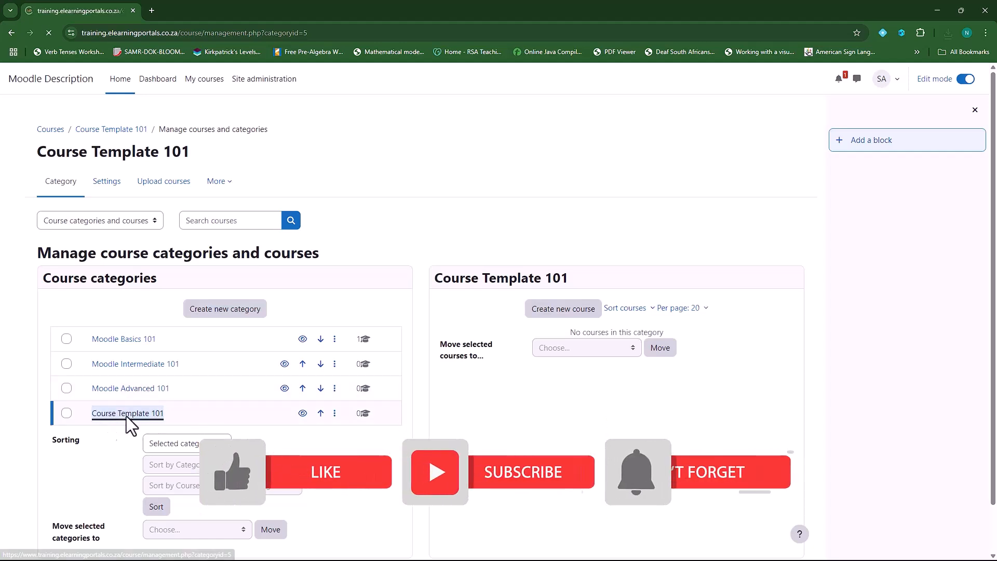
pyautogui.click(565, 312)
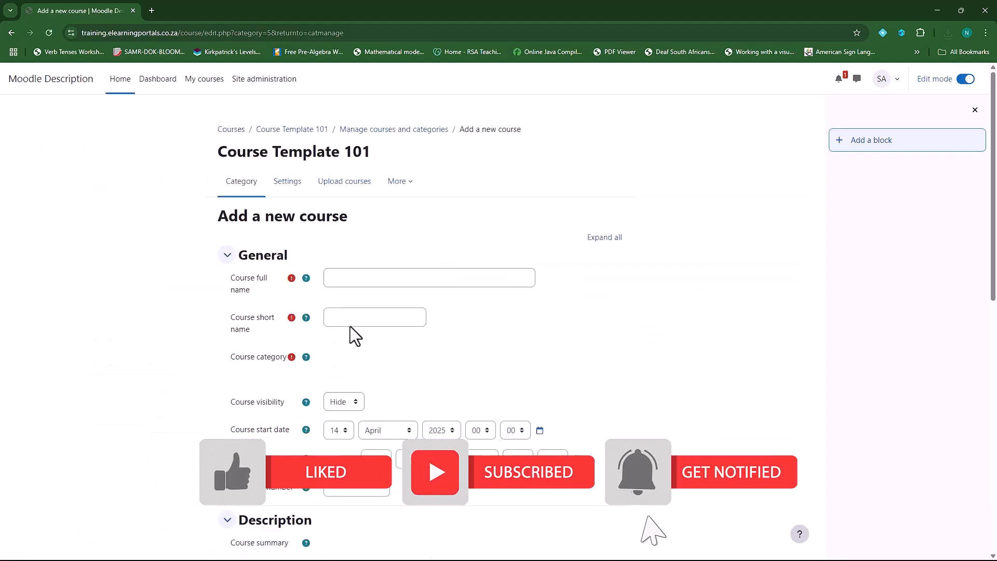
pyautogui.click(353, 277)
pyautogui.write('Course template')
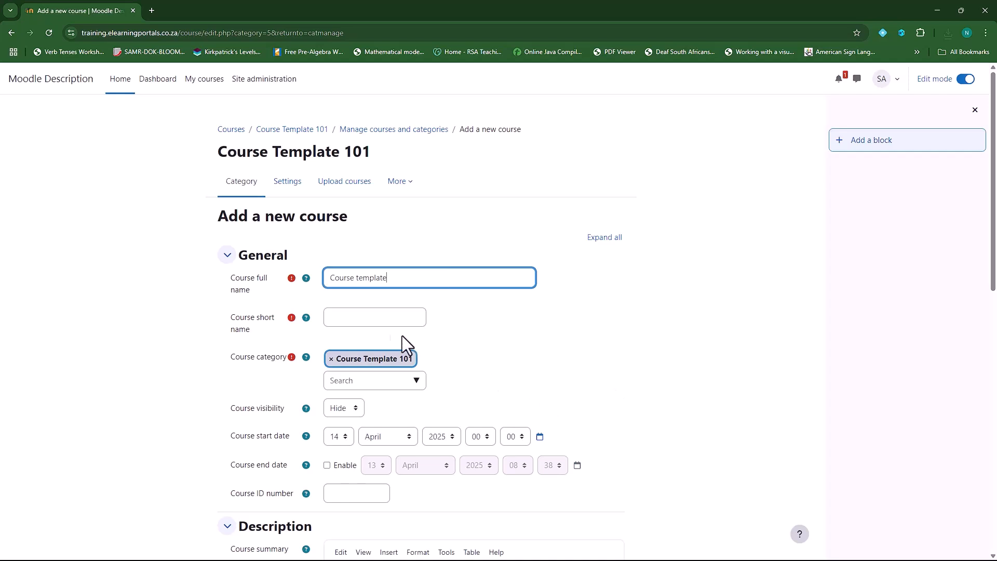
pyautogui.click(364, 323)
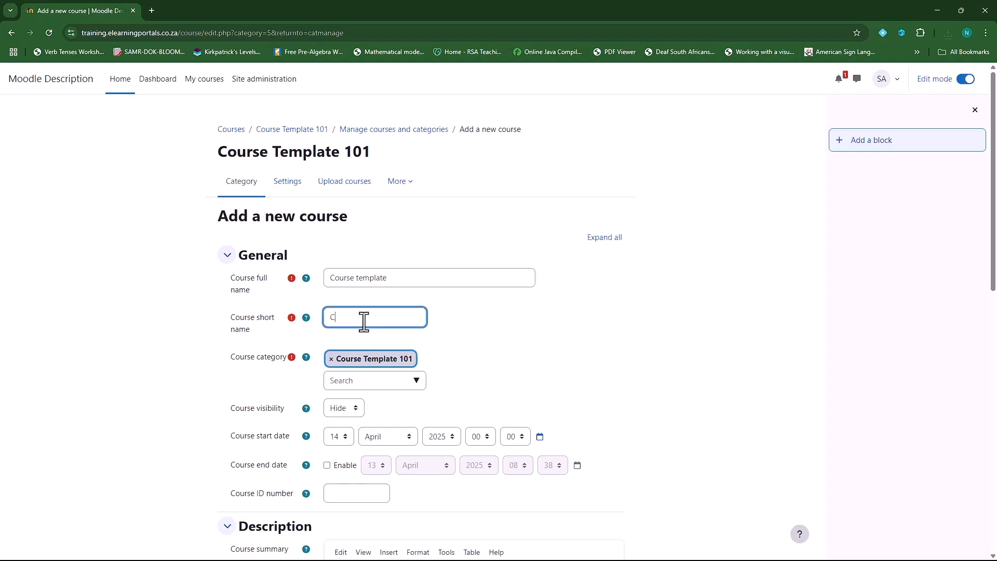
pyautogui.write('CT101')
# Reuse CT101 as the course ID number, then save and display the course
pyautogui.moveTo(356, 319); pyautogui.dragTo(326, 321)
pyautogui.hotkey('ctrl', 'c')
pyautogui.click(358, 498)
pyautogui.hotkey('ctrl', 'v')
pyautogui.scroll(-7, 224, 405)
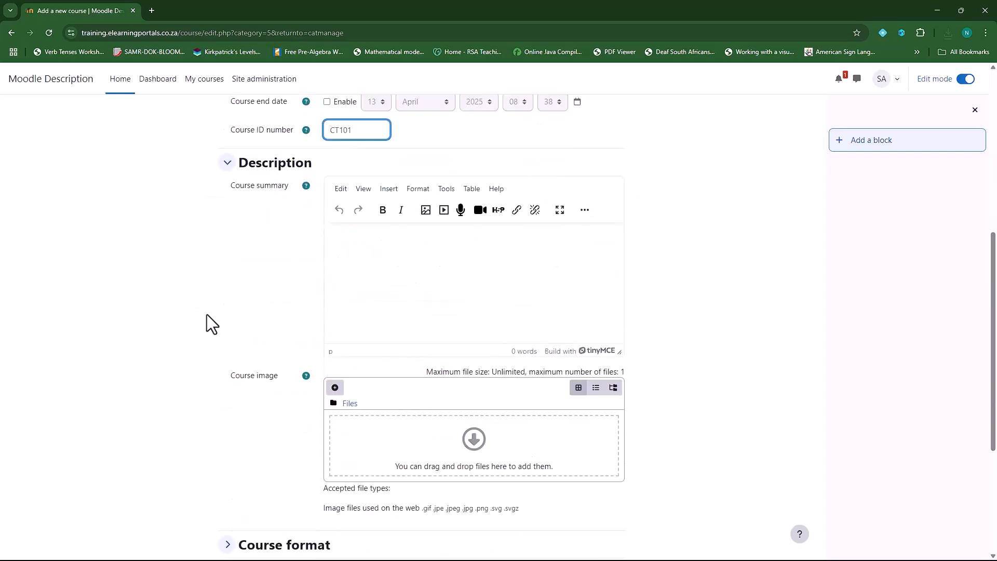
pyautogui.scroll(-4, 185, 338)
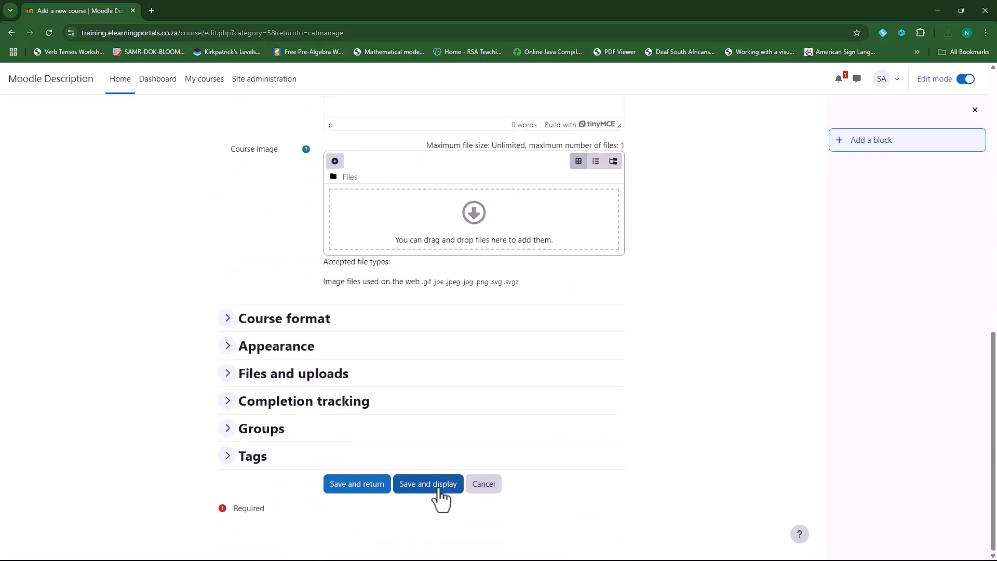
pyautogui.click(440, 493)
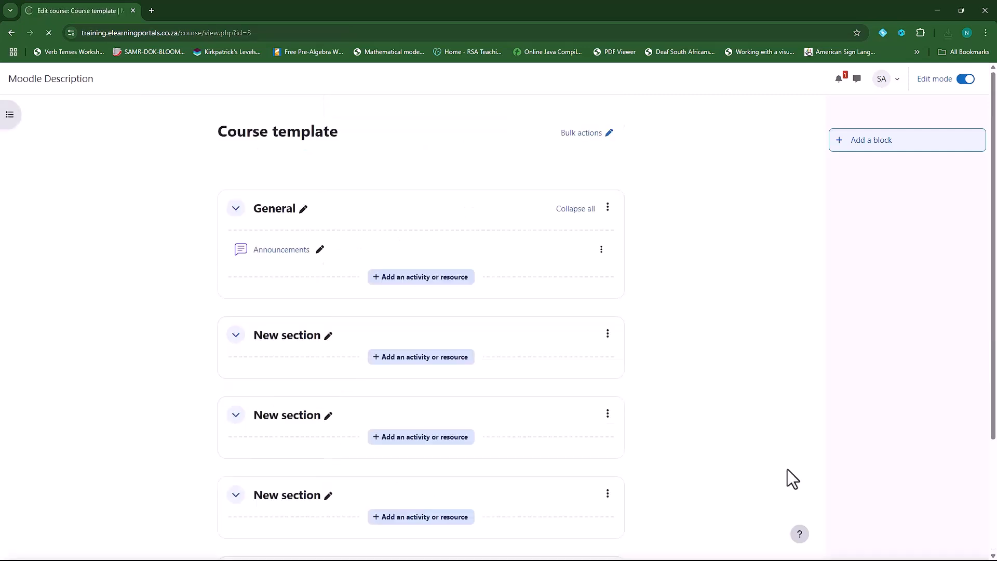
# Delete the four empty New sections one after another from the course page
pyautogui.scroll(-4, 516, 382)
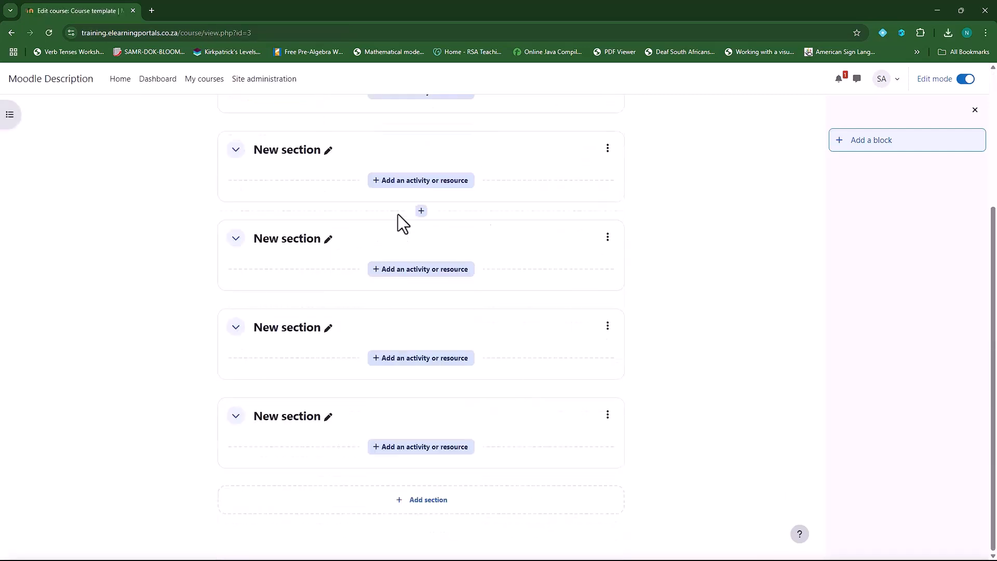
pyautogui.click(608, 151)
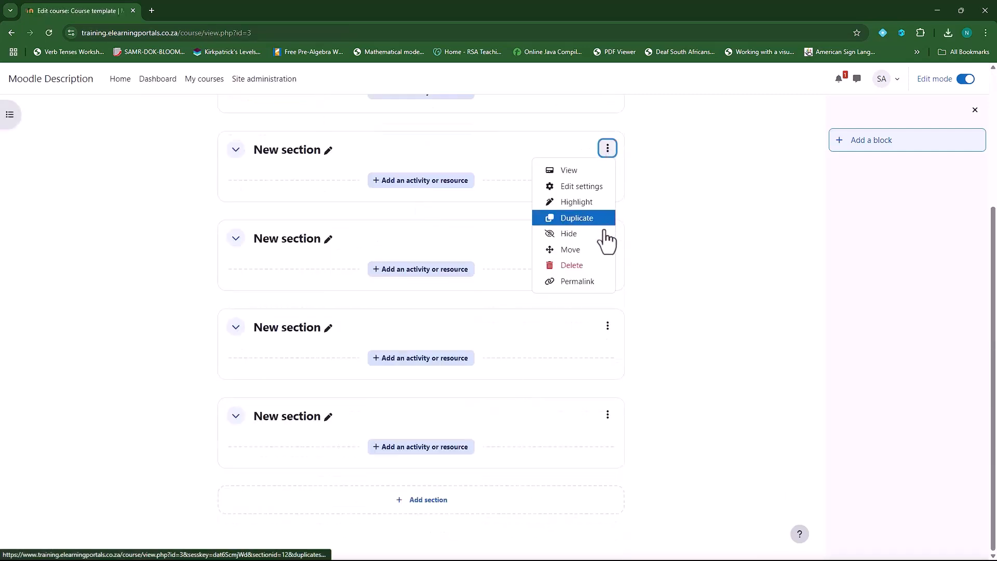
pyautogui.click(586, 270)
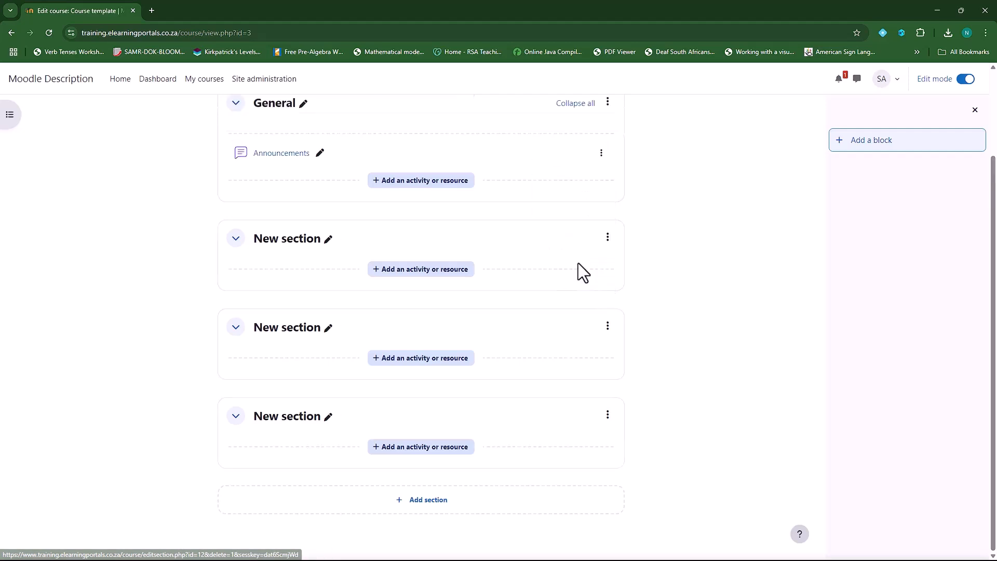
pyautogui.click(608, 238)
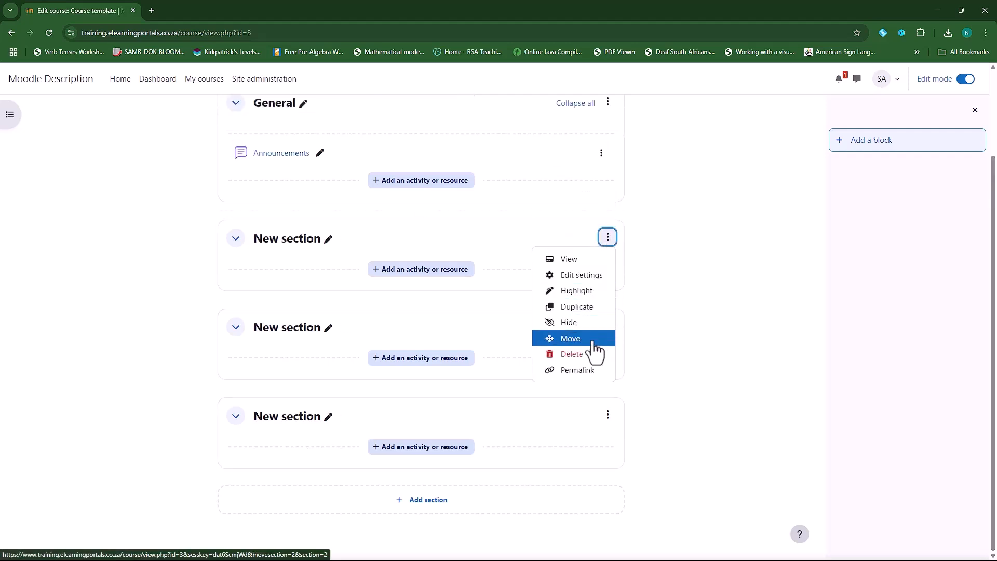
pyautogui.click(589, 355)
pyautogui.click(608, 326)
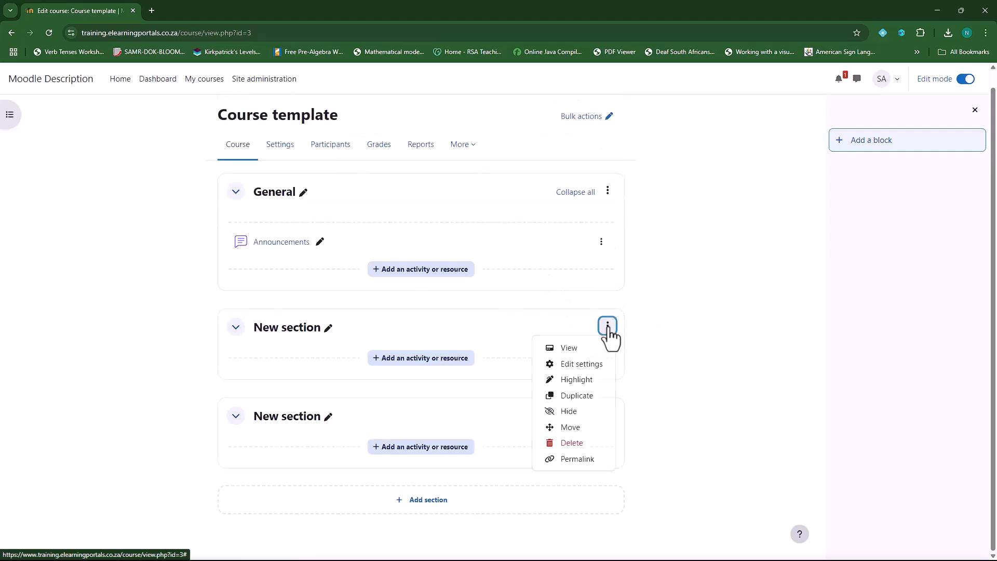
pyautogui.click(589, 441)
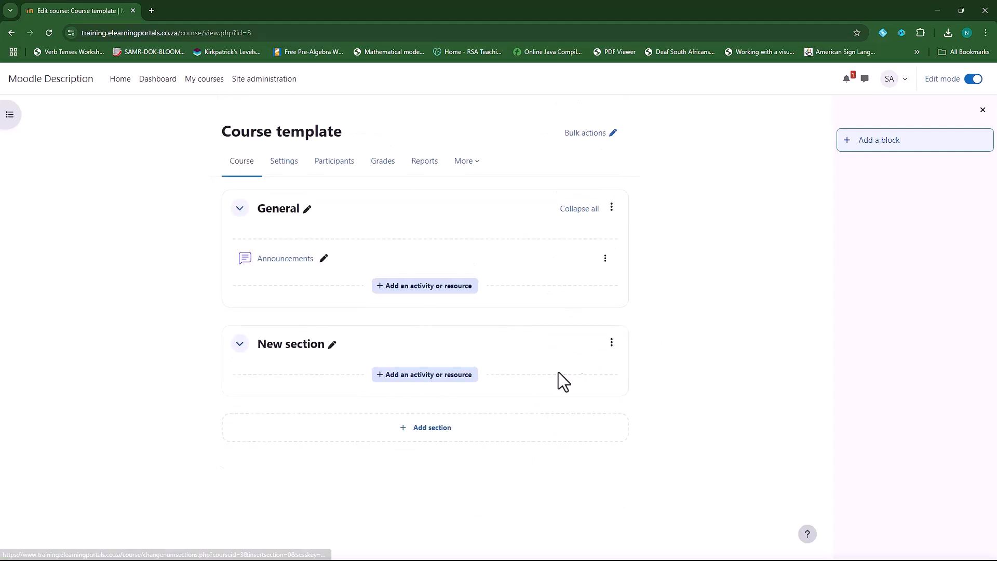
pyautogui.click(611, 342)
pyautogui.click(595, 459)
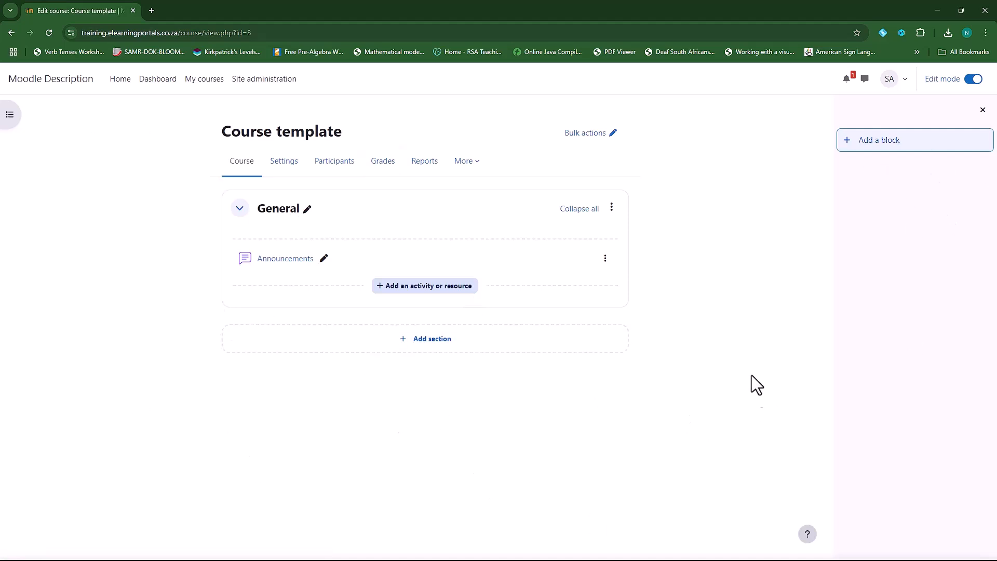
pyautogui.click(471, 162)
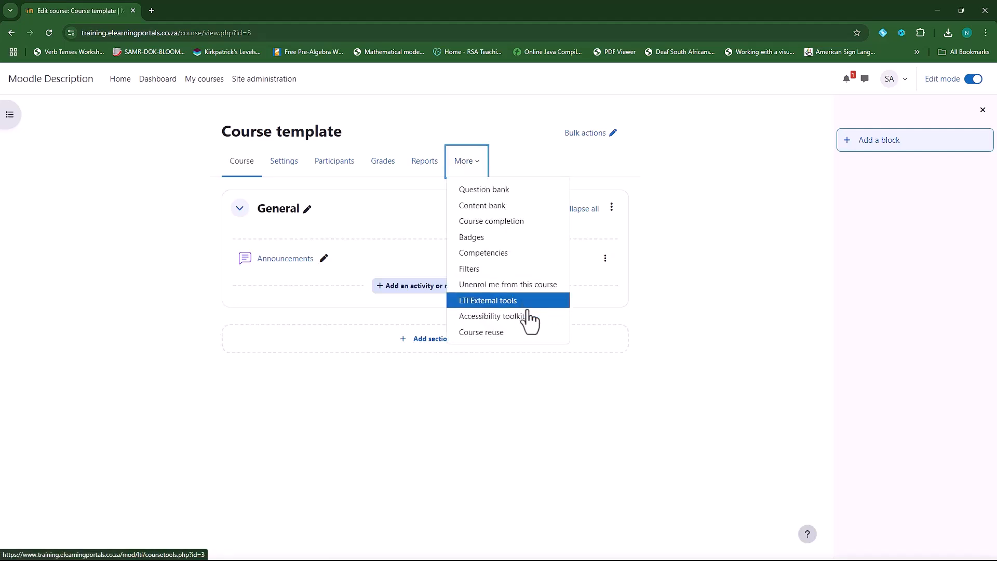
# Upload MainCourseTemplate.mbz as the backup file on the Course reuse Restore page
pyautogui.click(530, 333)
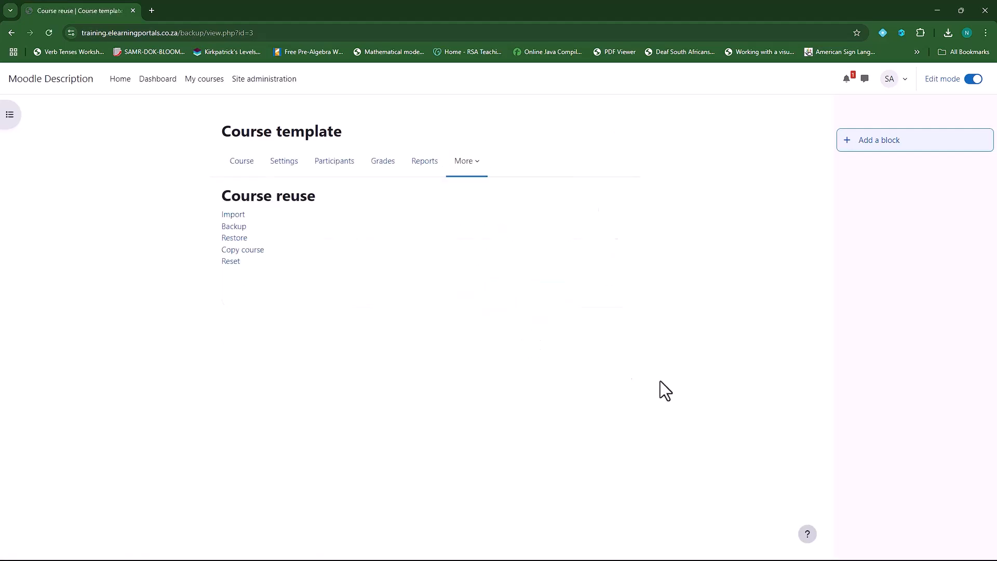
pyautogui.click(235, 238)
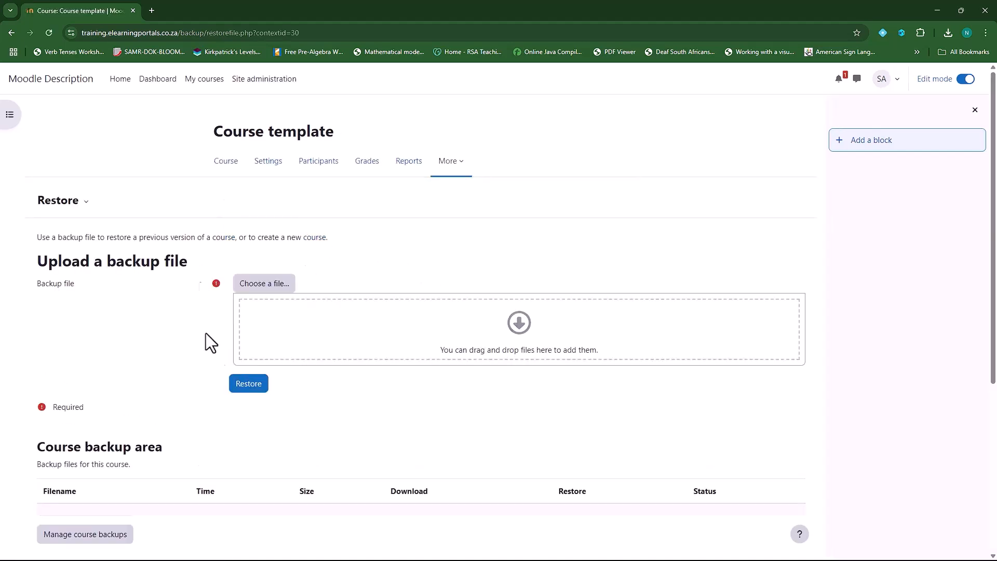
pyautogui.click(266, 286)
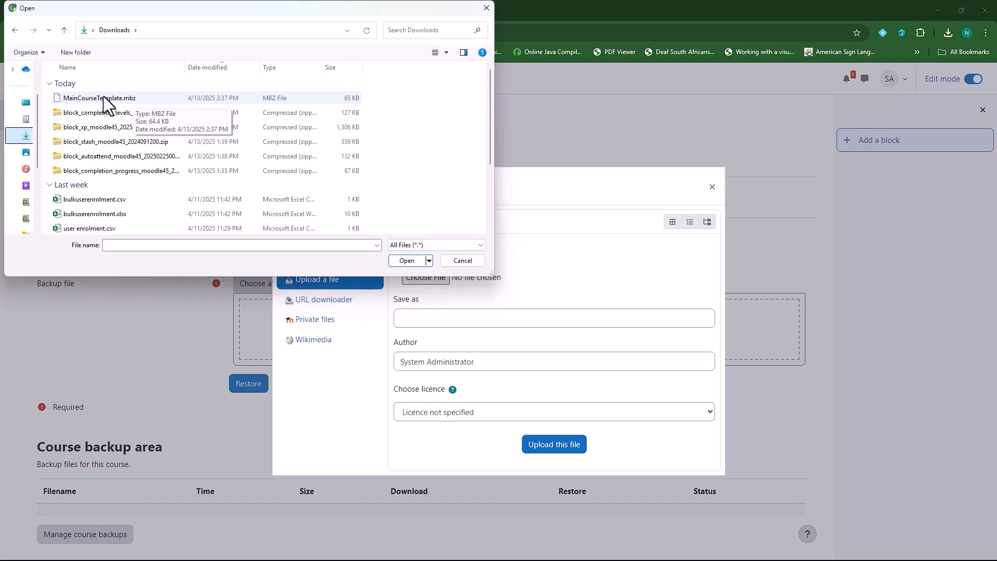
pyautogui.click(107, 98)
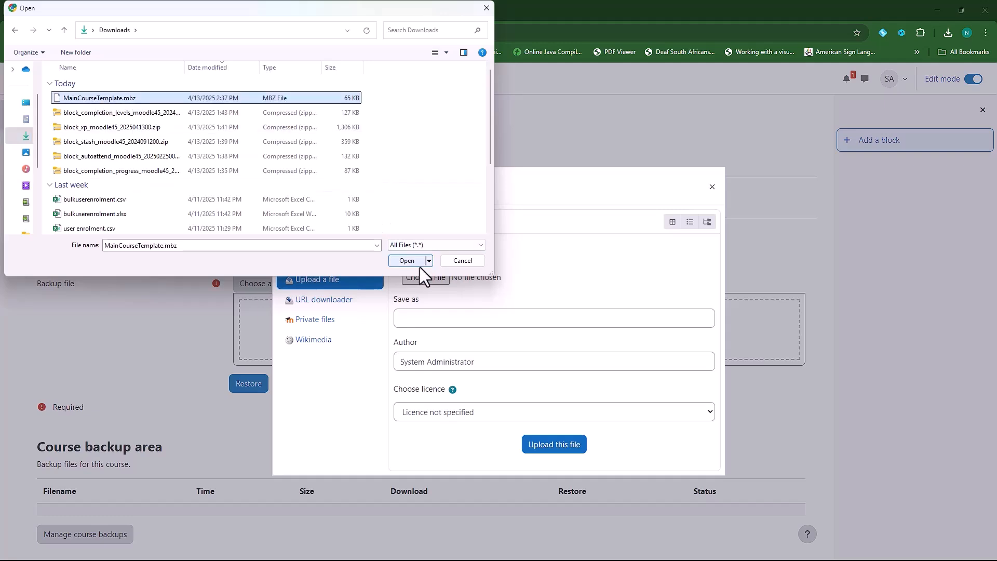
pyautogui.click(408, 261)
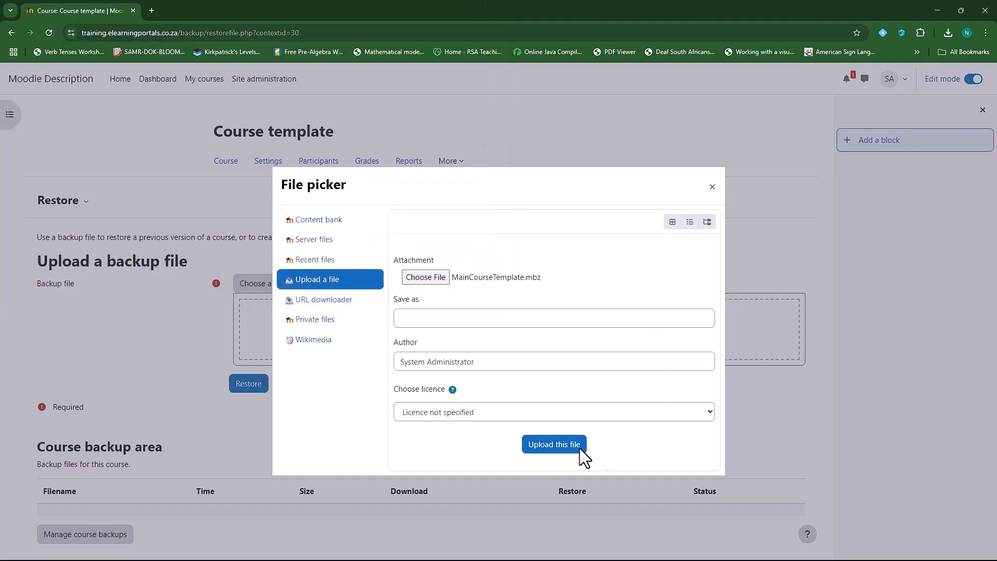
pyautogui.click(551, 451)
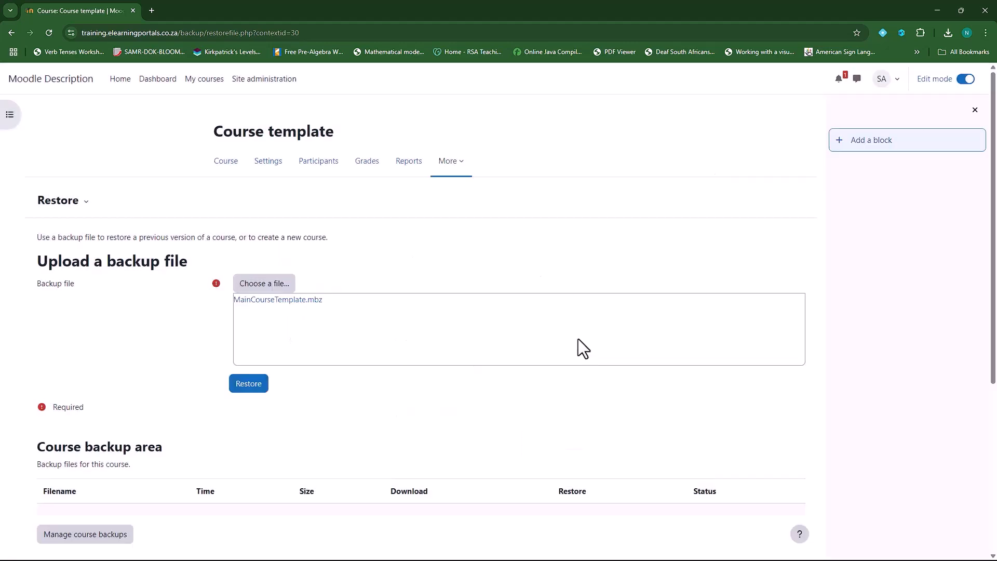
# Start restoring the uploaded backup and accept its backup details to reach the Destination step
pyautogui.click(248, 389)
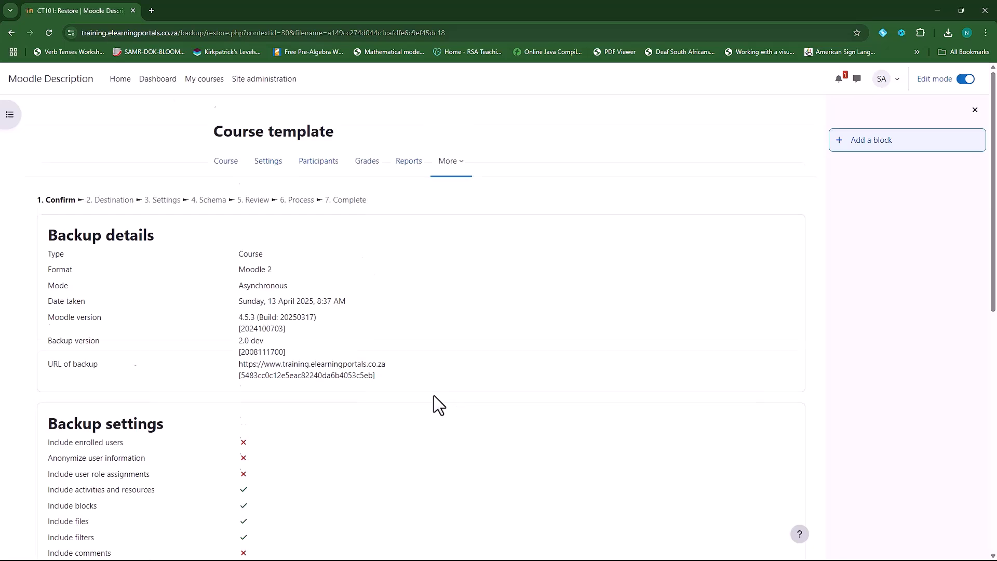
pyautogui.scroll(-5, 434, 400)
pyautogui.scroll(-4, 435, 395)
pyautogui.click(422, 510)
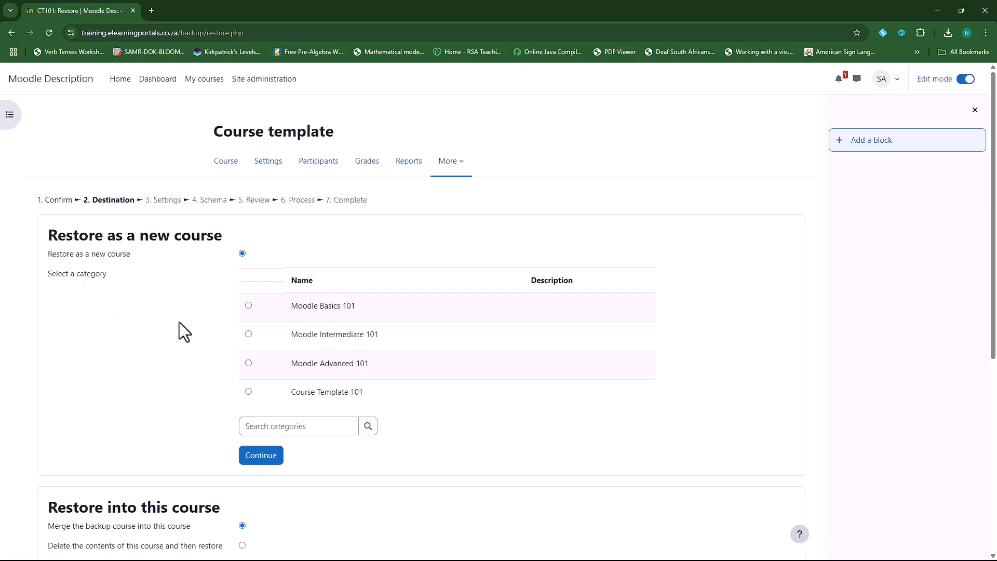
pyautogui.scroll(-5, 179, 322)
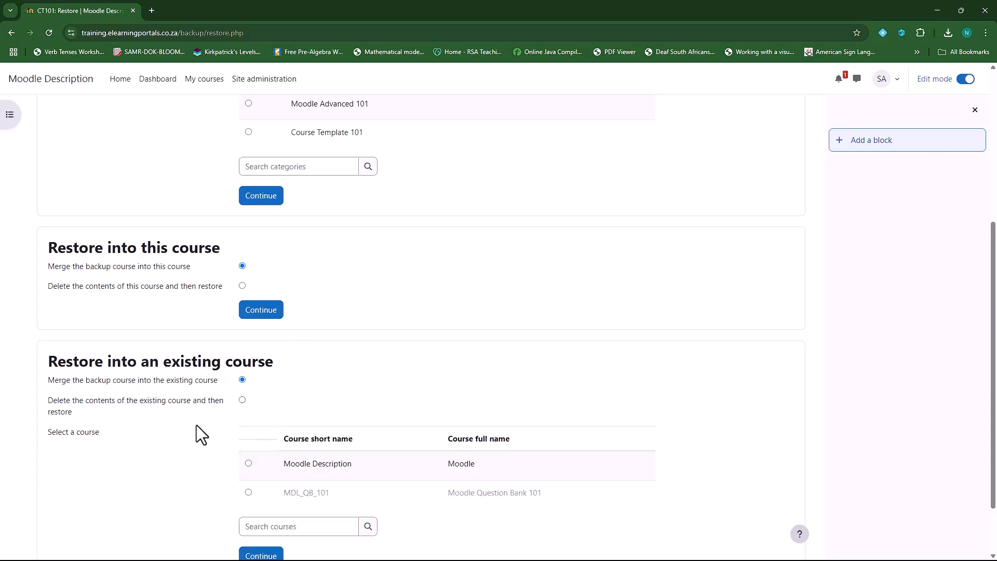
# Restore into this course with Merge, accept settings and section selection, then perform the restore
pyautogui.scroll(3, 321, 467)
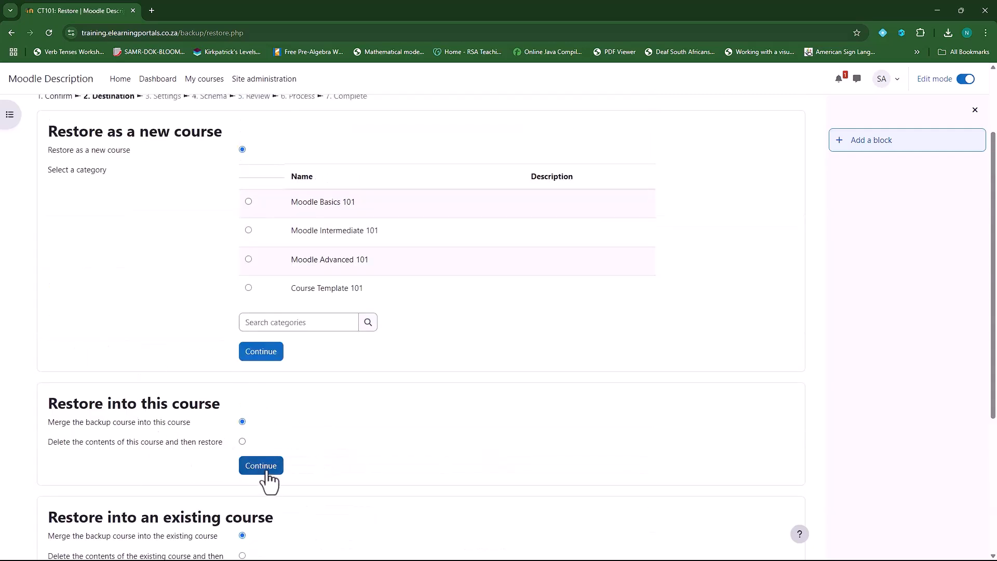
pyautogui.click(263, 471)
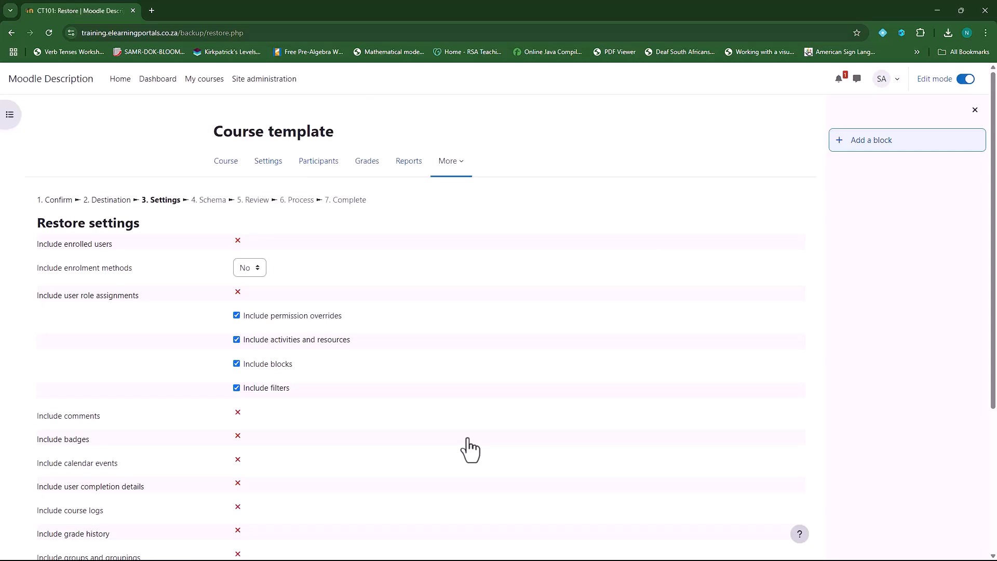
pyautogui.scroll(-4, 467, 450)
pyautogui.click(286, 496)
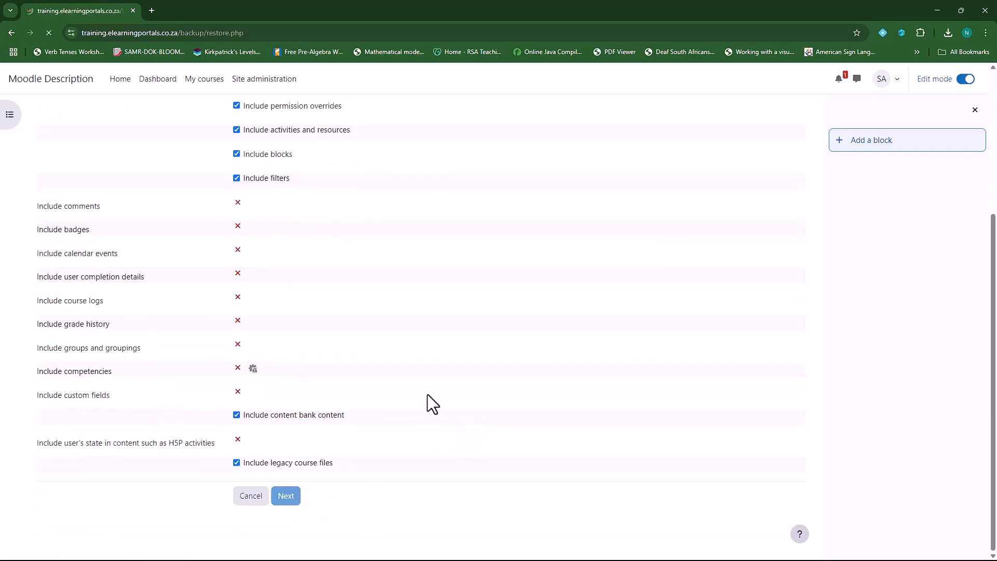
pyautogui.scroll(-3, 357, 393)
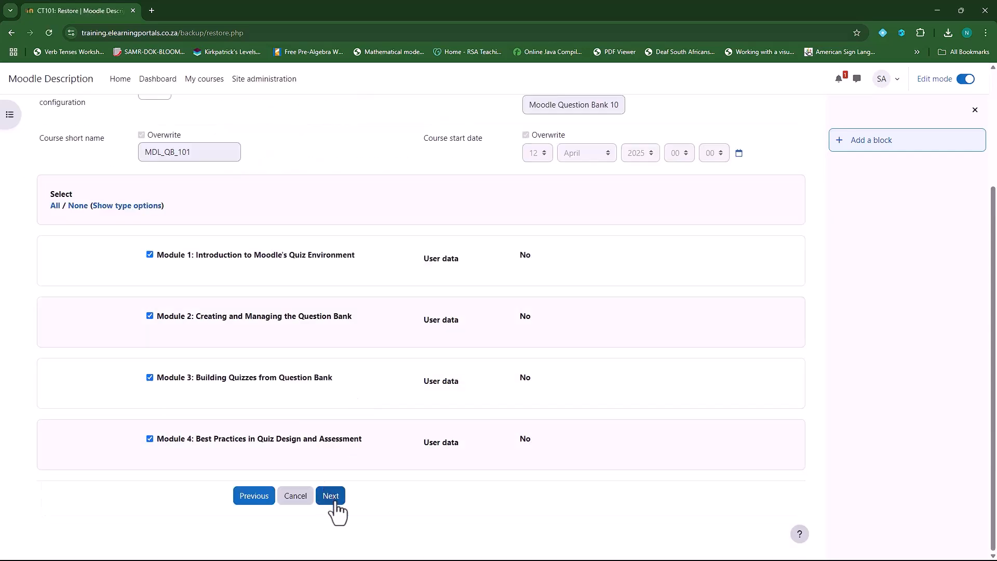
pyautogui.click(332, 498)
pyautogui.scroll(-6, 459, 441)
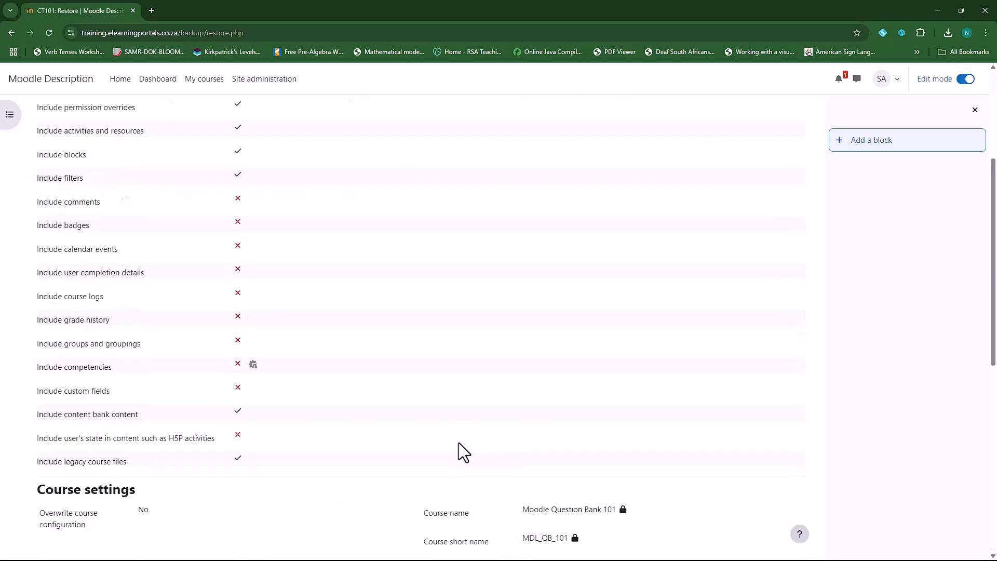
pyautogui.scroll(-3, 457, 439)
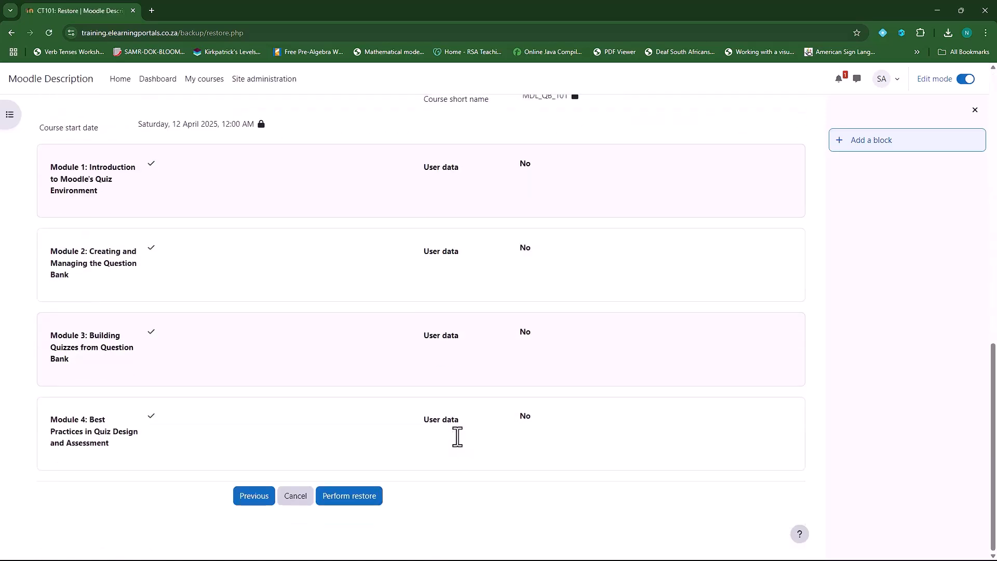
pyautogui.click(349, 496)
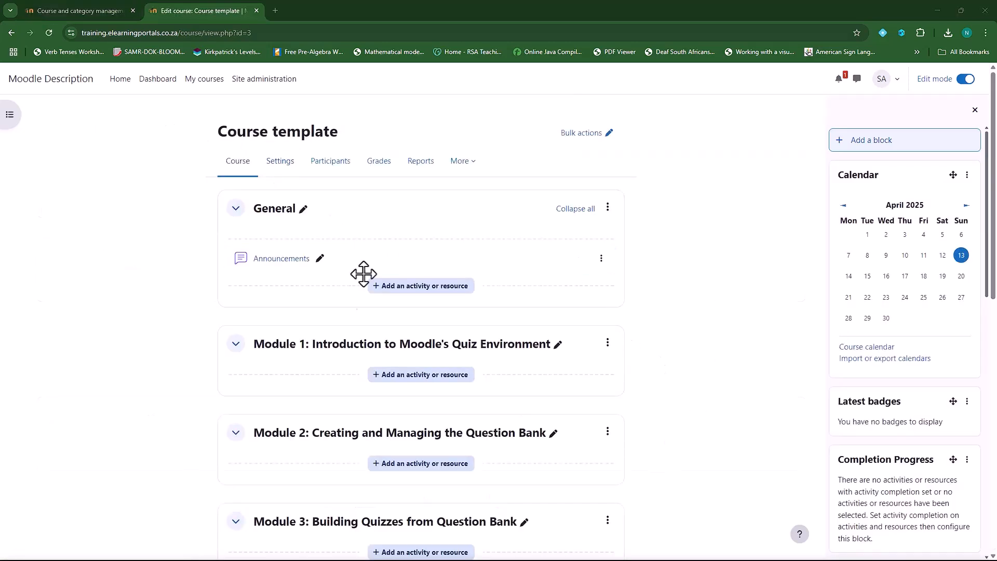
# Scroll through the restored course to check Module 4, the new blocks and empty sections
pyautogui.scroll(-1, 325, 347)
pyautogui.scroll(-4, 311, 463)
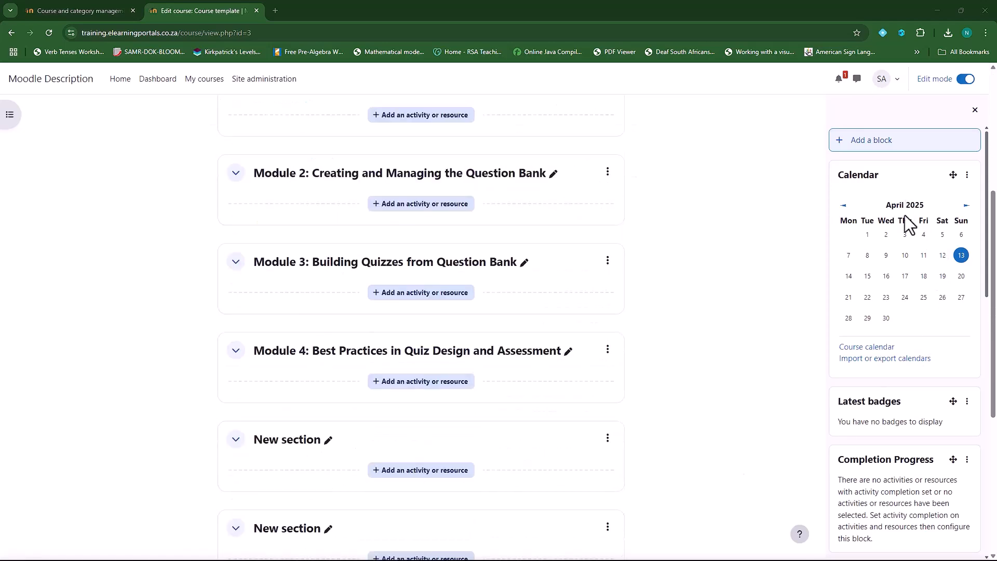
pyautogui.scroll(-3, 919, 470)
pyautogui.scroll(-10, 920, 473)
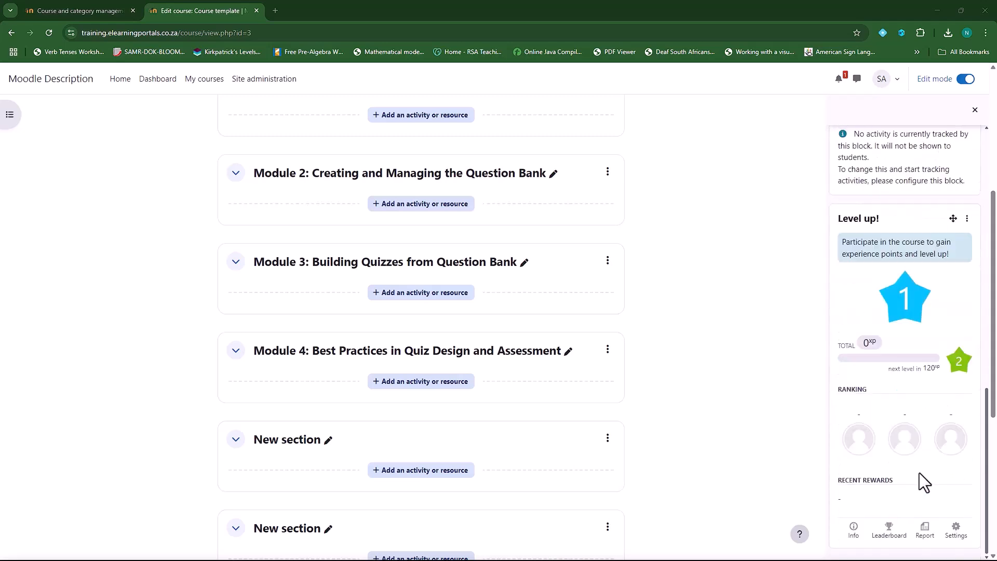
pyautogui.scroll(15, 920, 473)
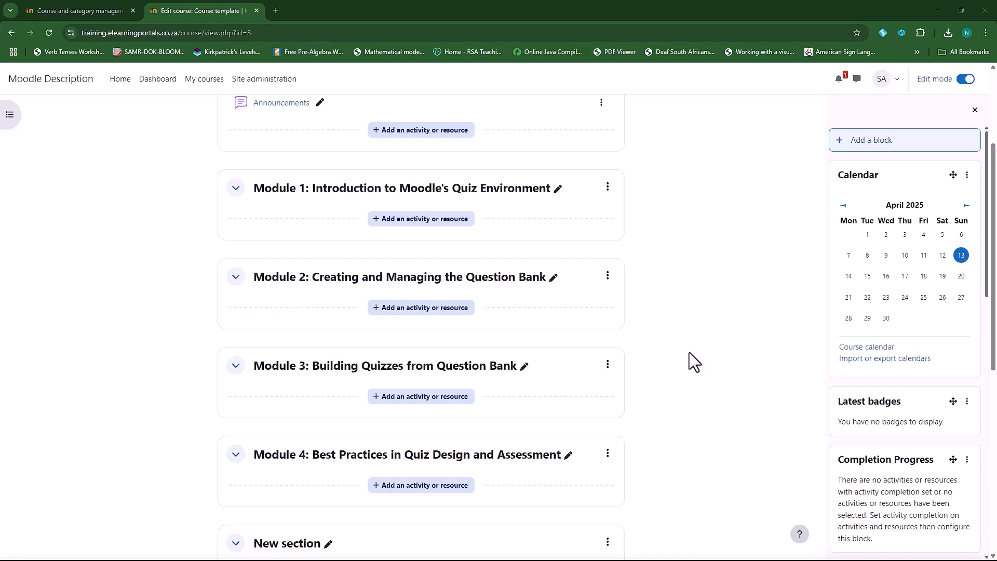
pyautogui.scroll(3, 701, 415)
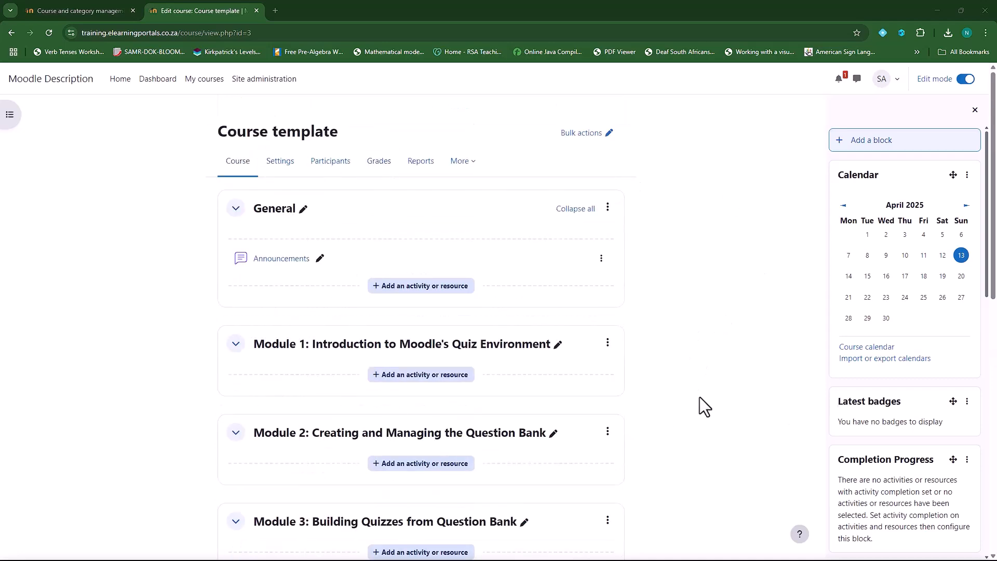
# Retitle the first two sections to 'Module 1: {Name}' and 'Module 2: {Name}'
pyautogui.click(559, 345)
pyautogui.click(340, 347)
pyautogui.moveTo(297, 345); pyautogui.dragTo(430, 337)
pyautogui.write('(')
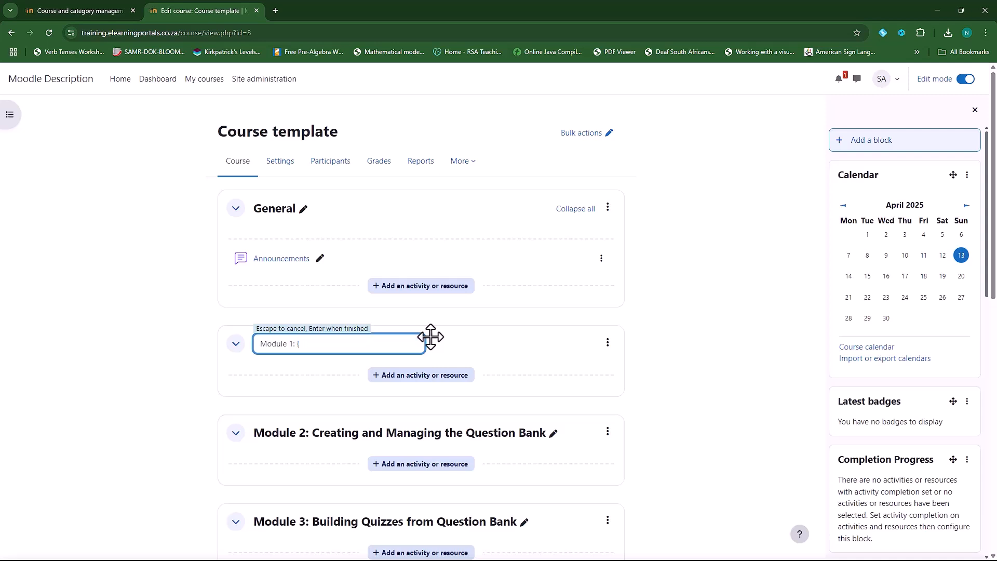
pyautogui.write('Nam')
pyautogui.press('Return')
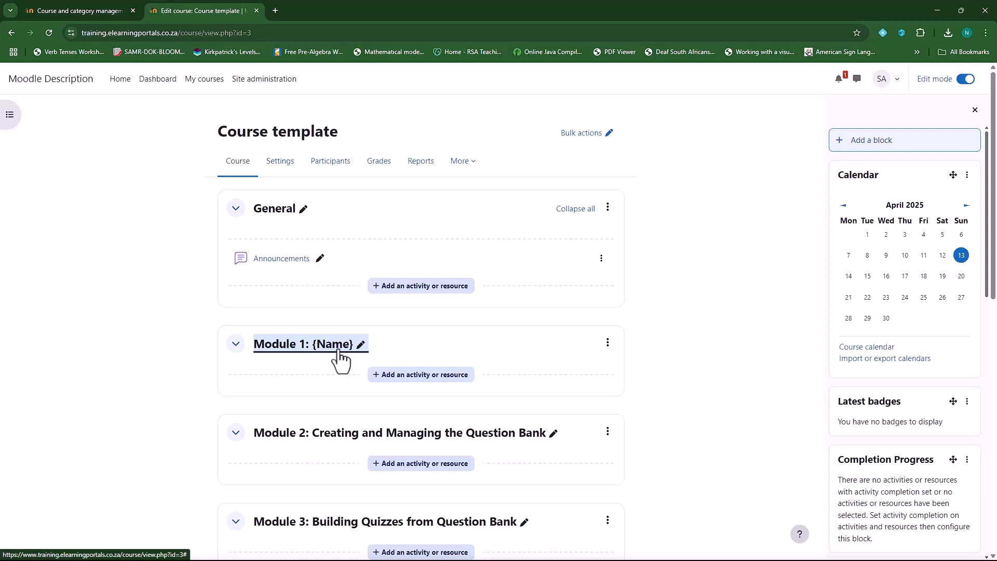
pyautogui.click(554, 434)
pyautogui.click(359, 433)
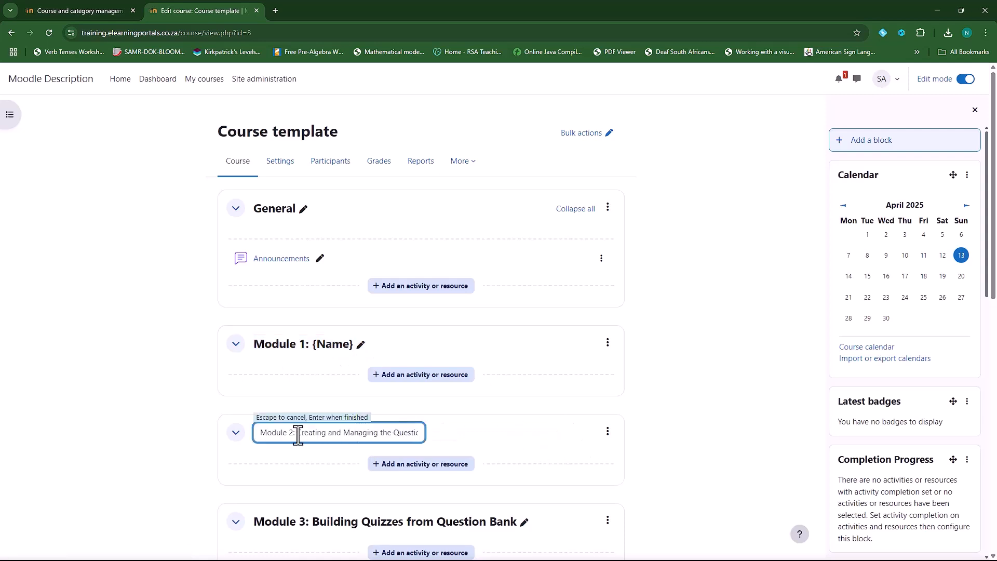
pyautogui.moveTo(297, 435); pyautogui.dragTo(445, 435)
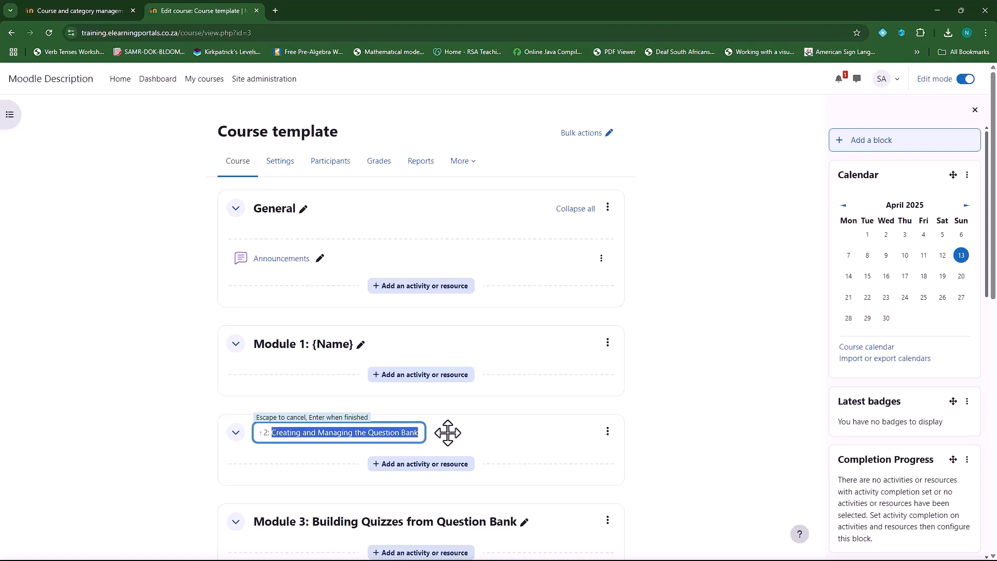
pyautogui.write('{Name')
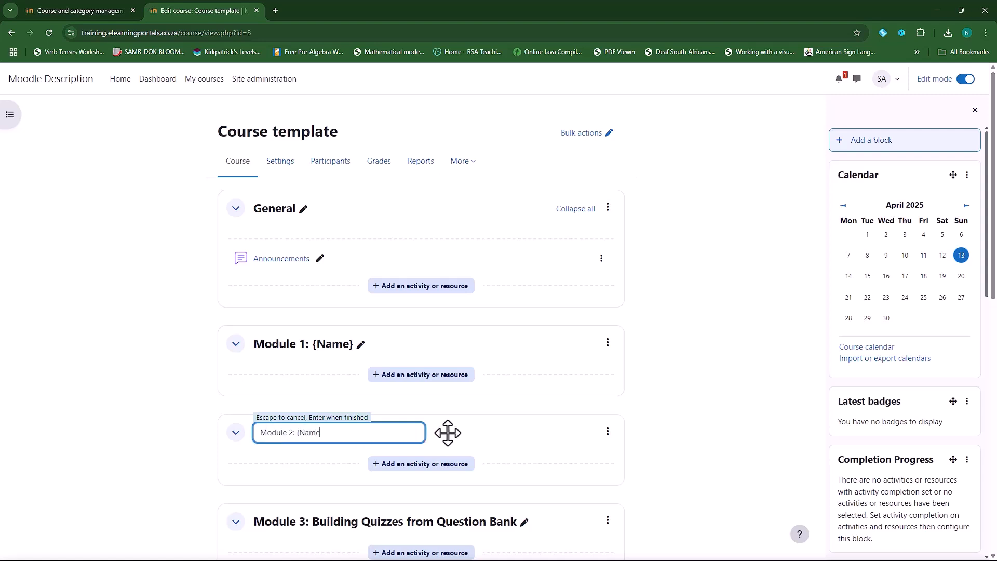
pyautogui.write('}')
pyautogui.press('Return')
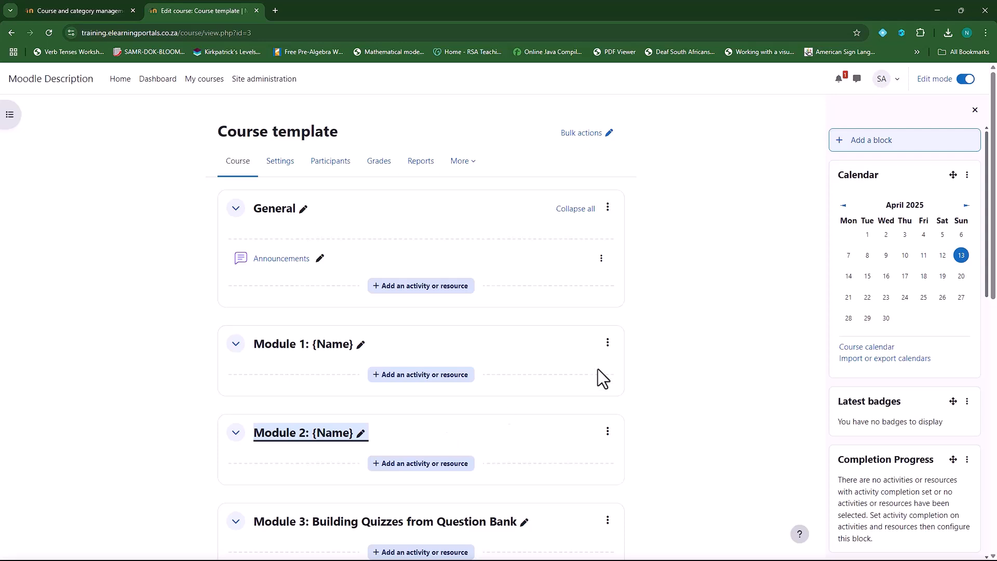
# Retitle the next two sections to 'Module 3: {Name}' and 'Module 4: {Name}'
pyautogui.scroll(-4, 540, 374)
pyautogui.click(524, 315)
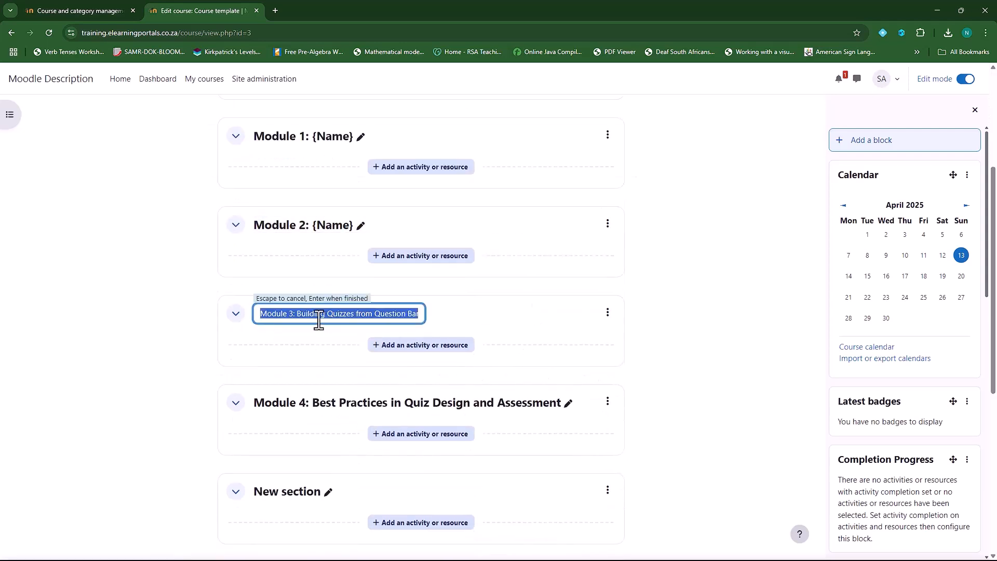
pyautogui.click(300, 313)
pyautogui.write('{Name')
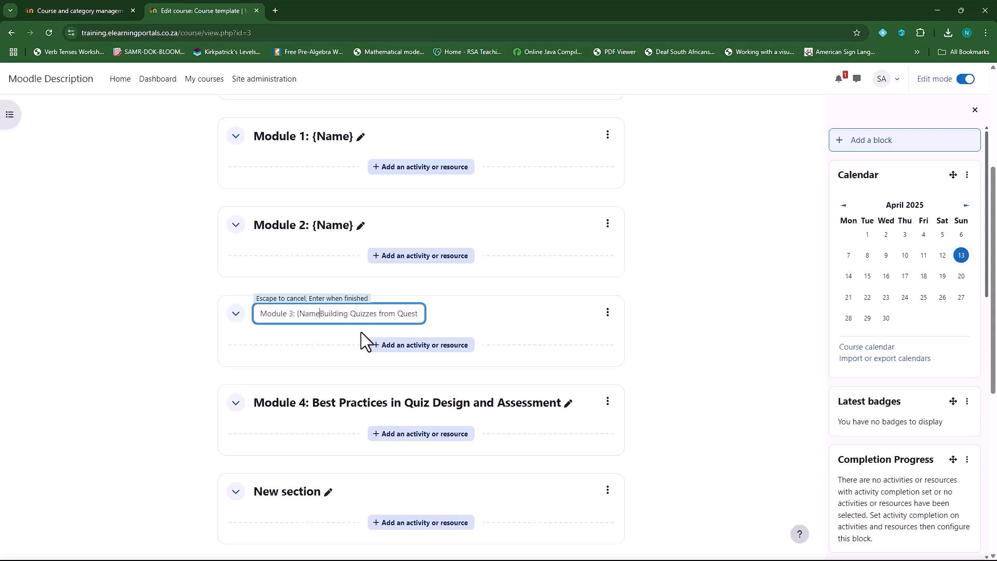
pyautogui.hotkey('ctrl', 'Delete')
pyautogui.hotkey('ctrl', 'Delete')
pyautogui.hotkey('ctrl', 'Delete')
pyautogui.hotkey('ctrl', 'Delete')
pyautogui.hotkey('ctrl', 'Delete')
pyautogui.write('}')
pyautogui.press('Return')
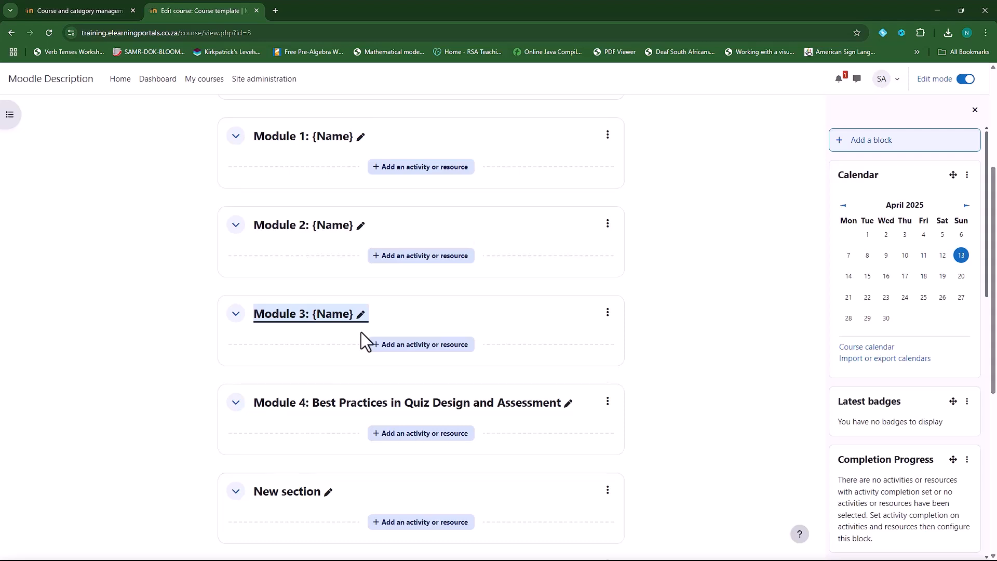
pyautogui.scroll(-3, 536, 280)
pyautogui.click(568, 247)
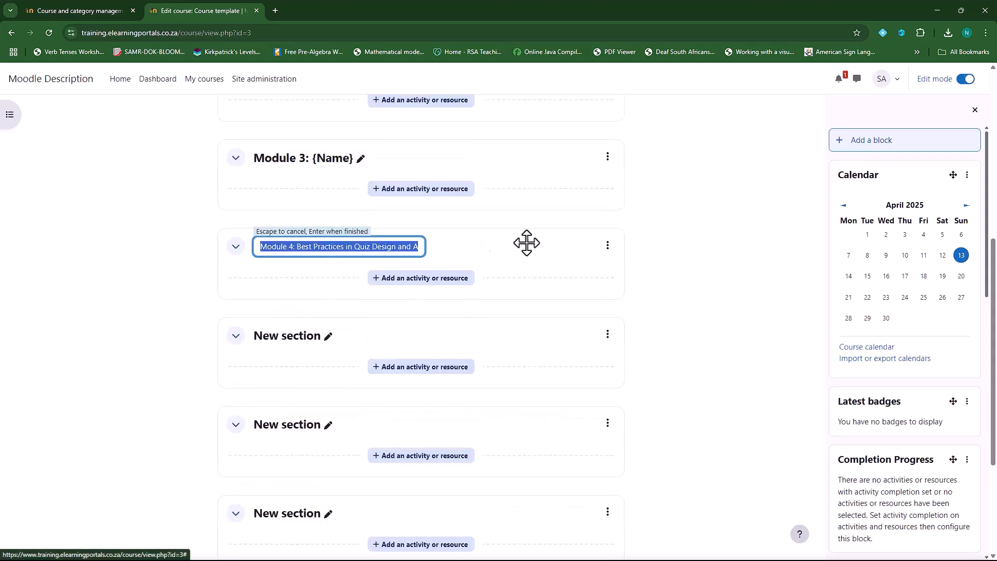
pyautogui.click(342, 248)
pyautogui.moveTo(297, 248); pyautogui.dragTo(494, 255)
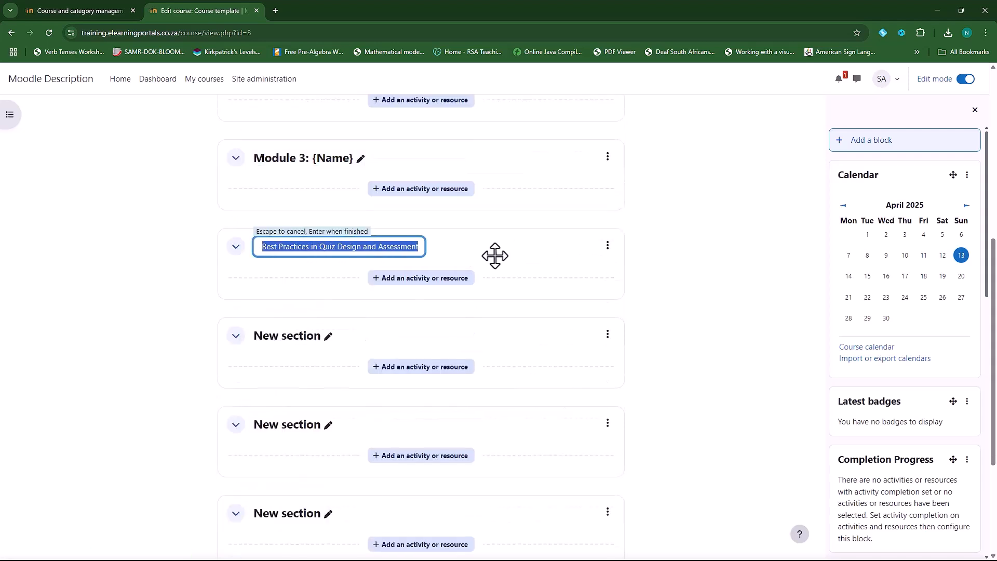
pyautogui.write('Module 4: {Name')
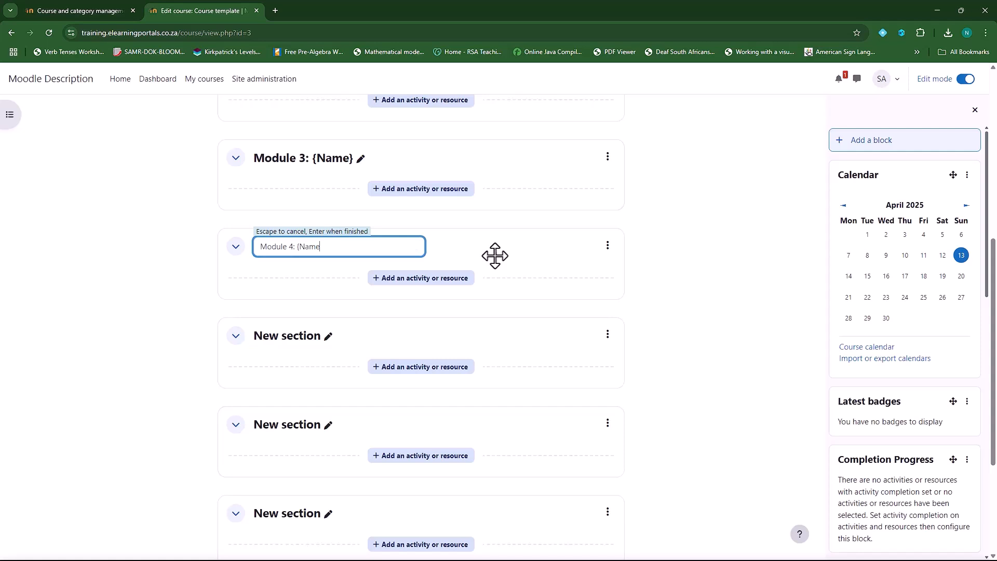
pyautogui.press('Return')
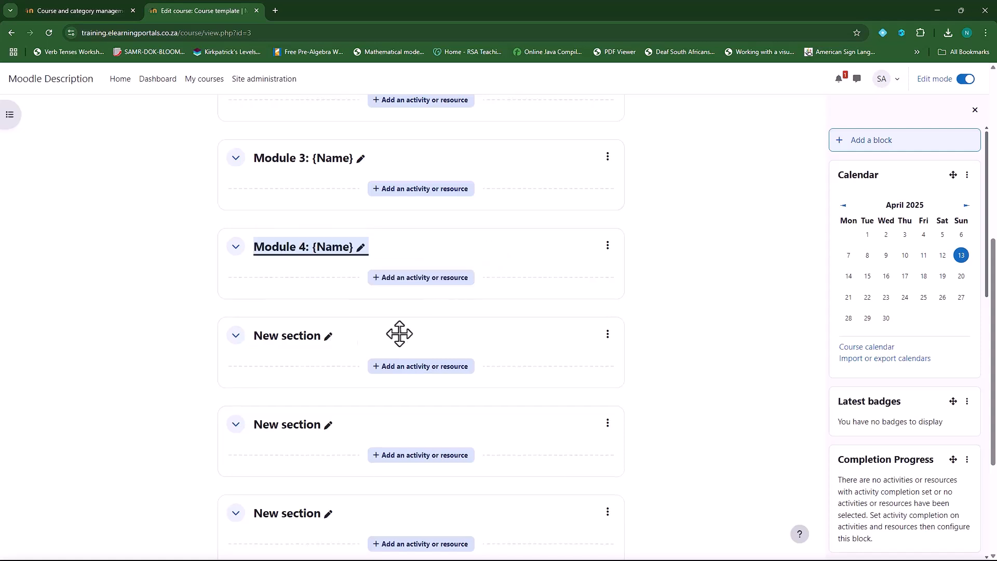
# Rename the first two New sections after Module 4 to '[Name]'
pyautogui.click(329, 337)
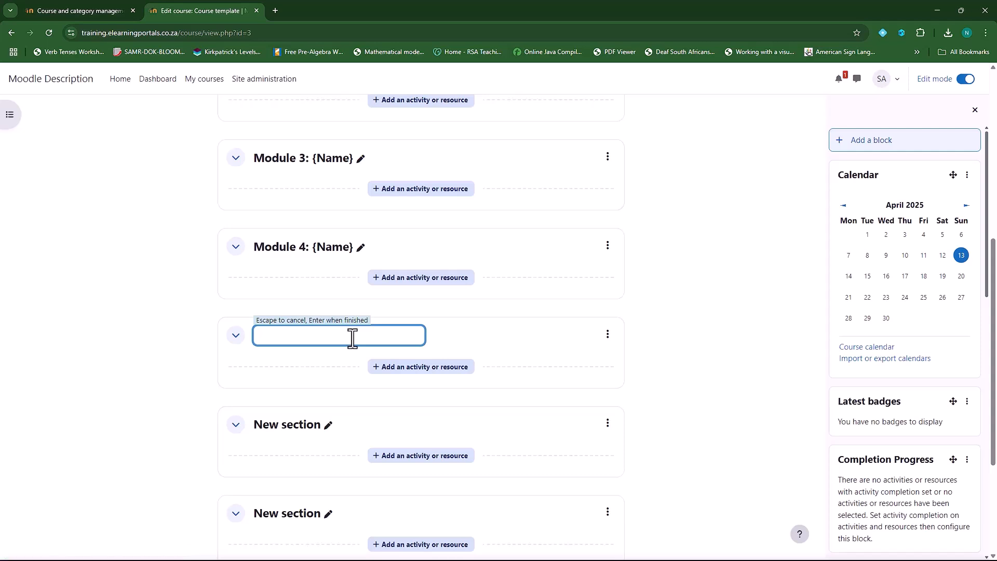
pyautogui.write('[Name')
pyautogui.press('Return')
pyautogui.click(329, 426)
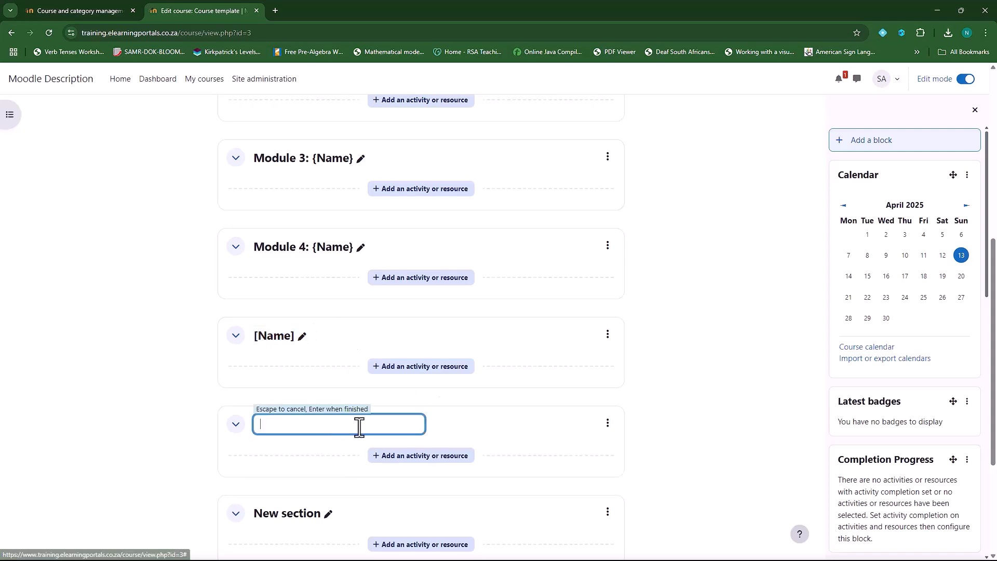
pyautogui.write('[Name]')
pyautogui.press('Return')
# Rename the remaining two New sections to '[Name]' and return to the top of the course
pyautogui.scroll(-3, 343, 415)
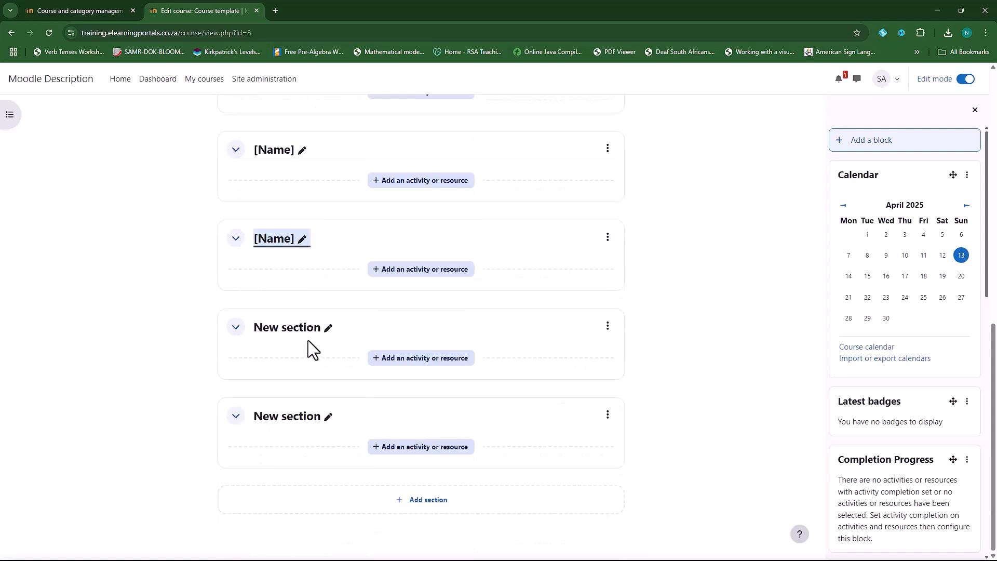
pyautogui.click(327, 332)
pyautogui.write('[Name')
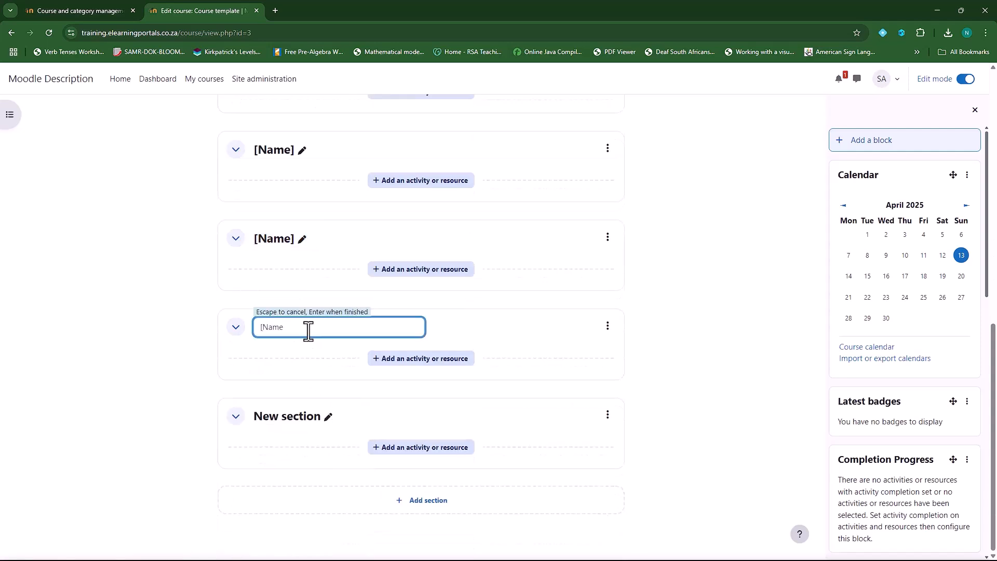
pyautogui.write(']')
pyautogui.press('Return')
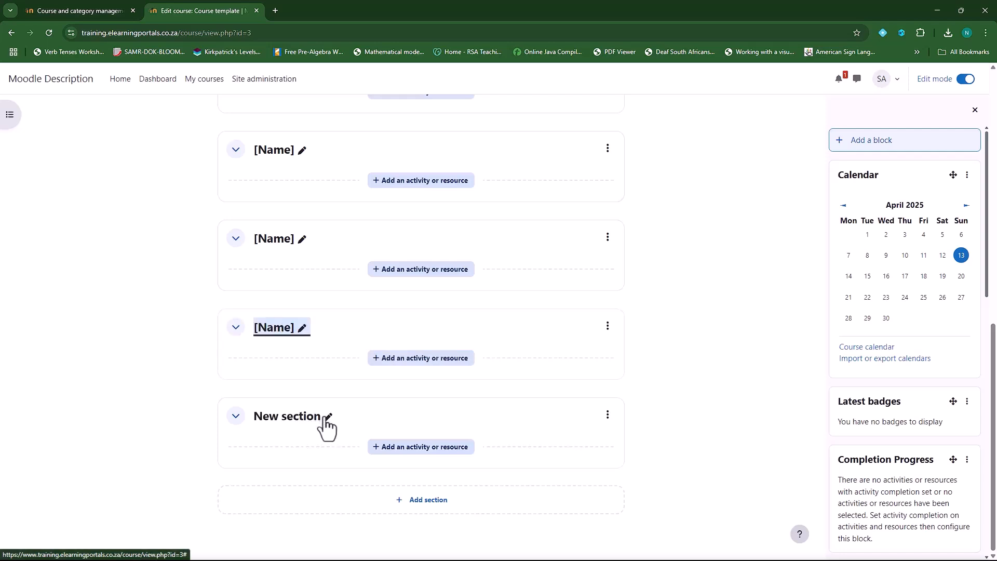
pyautogui.click(328, 418)
pyautogui.write('[Name')
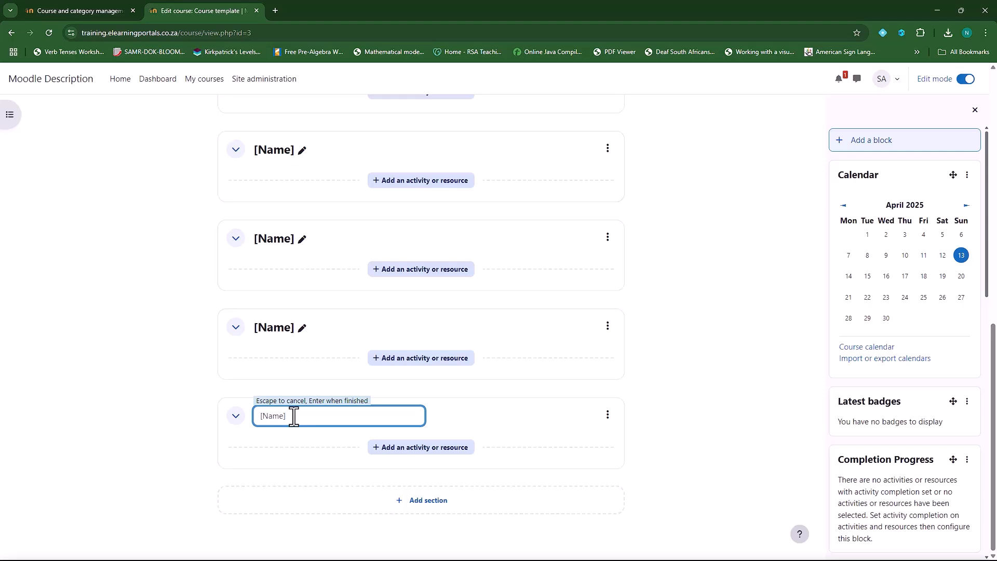
pyautogui.press('Return')
pyautogui.scroll(5, 671, 468)
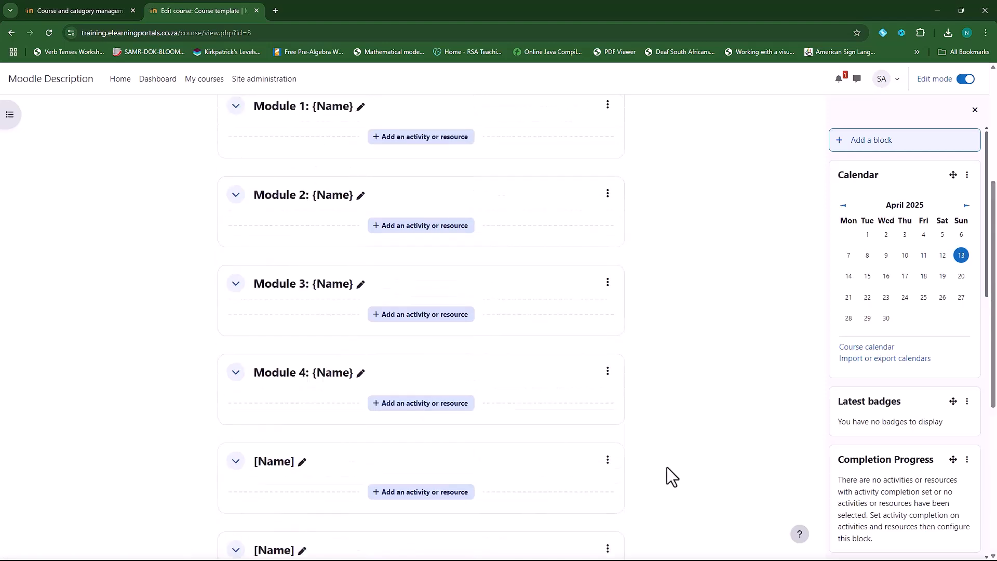
pyautogui.scroll(4, 672, 477)
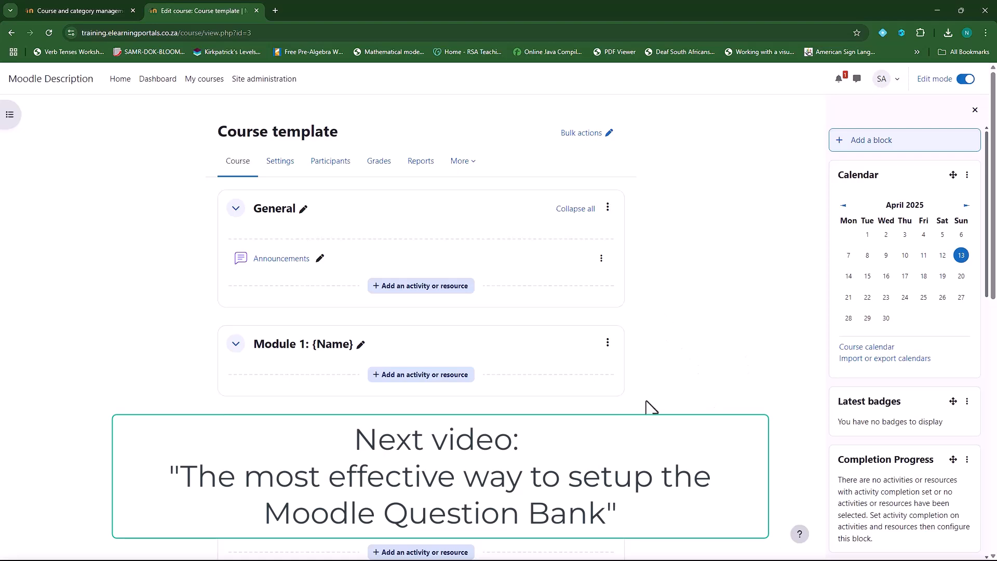
pyautogui.scroll(-2, 640, 373)
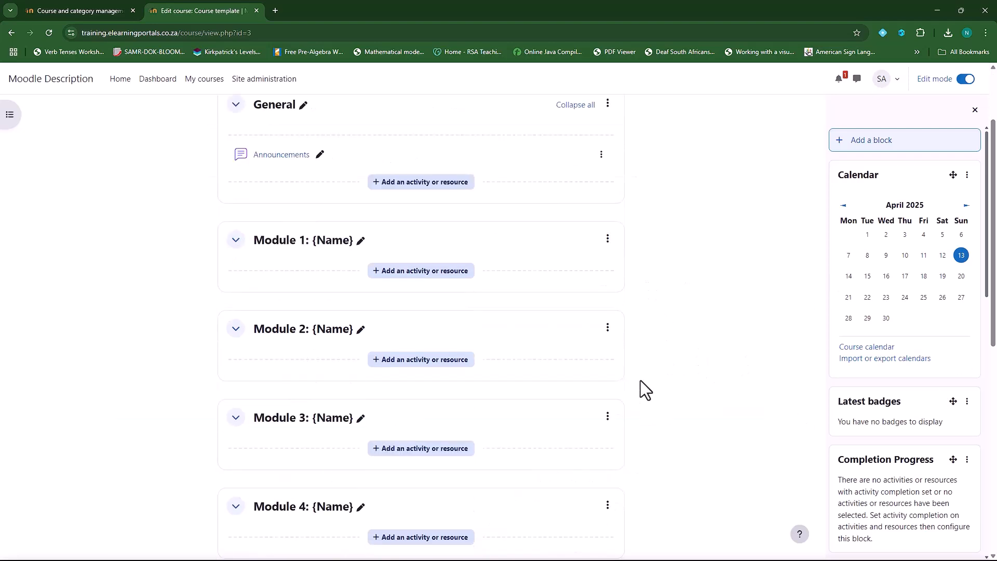
pyautogui.scroll(-5, 625, 422)
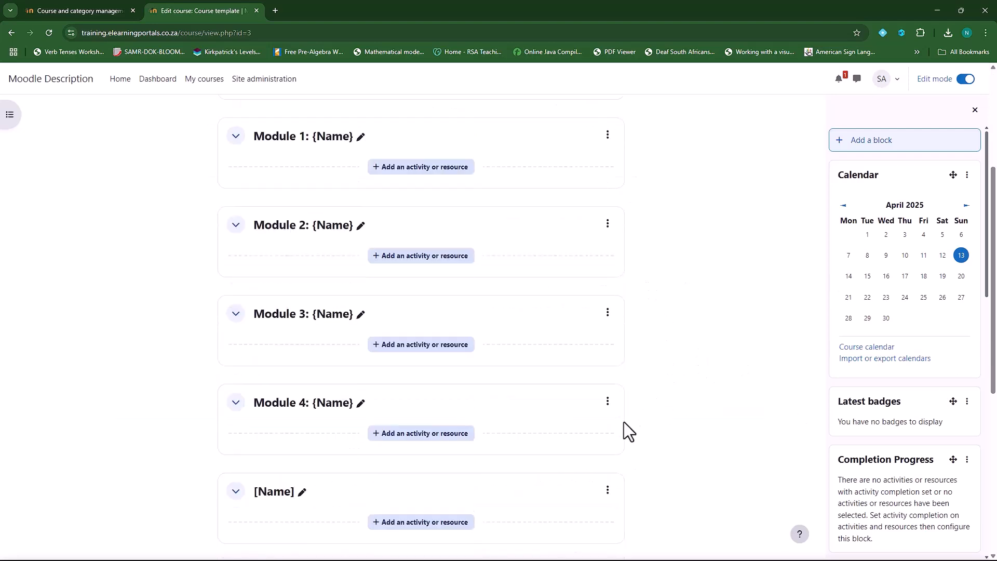
pyautogui.scroll(7, 656, 369)
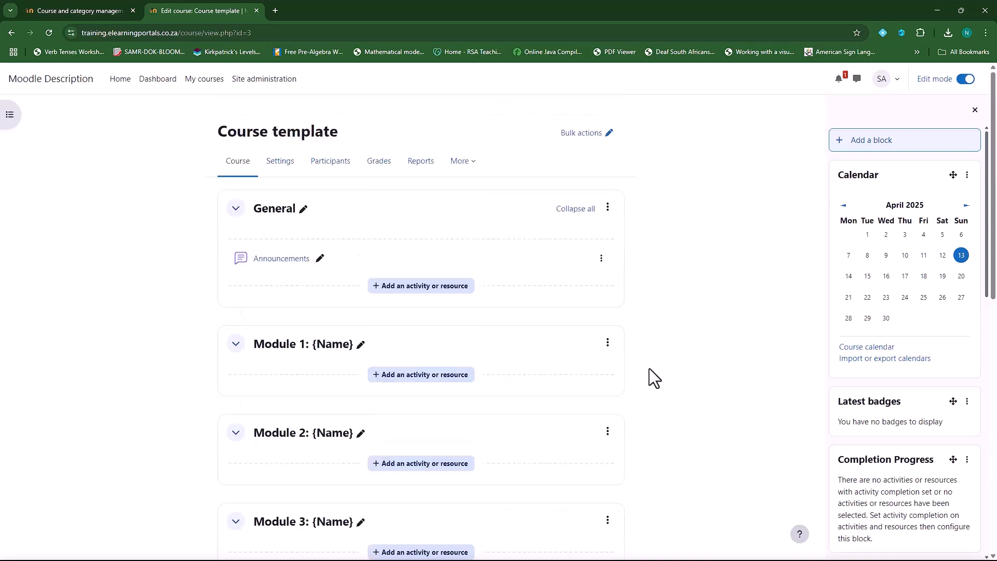